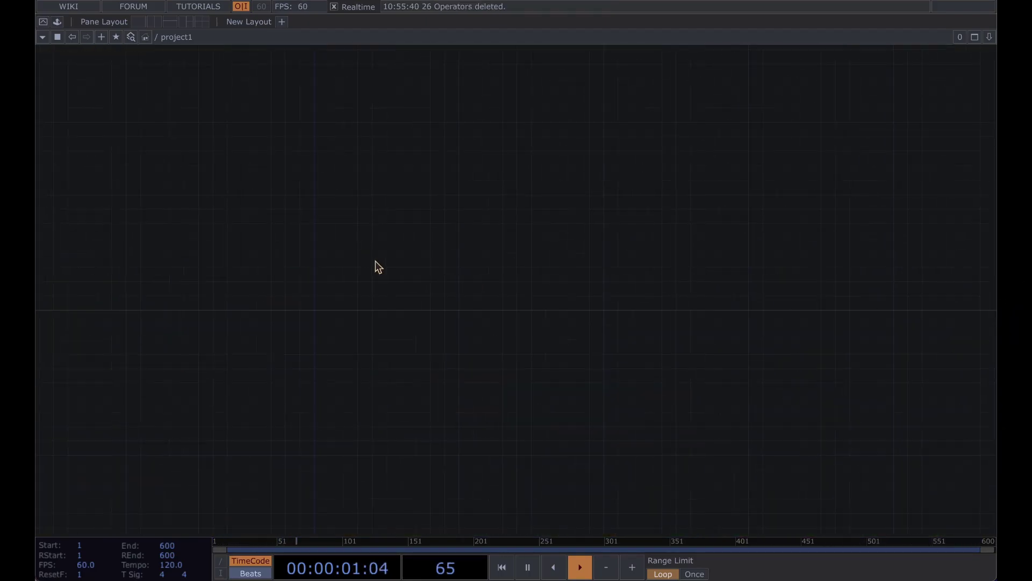
Add a new component operator to the empty project1 network and name it CRT_effect
key(Tab)
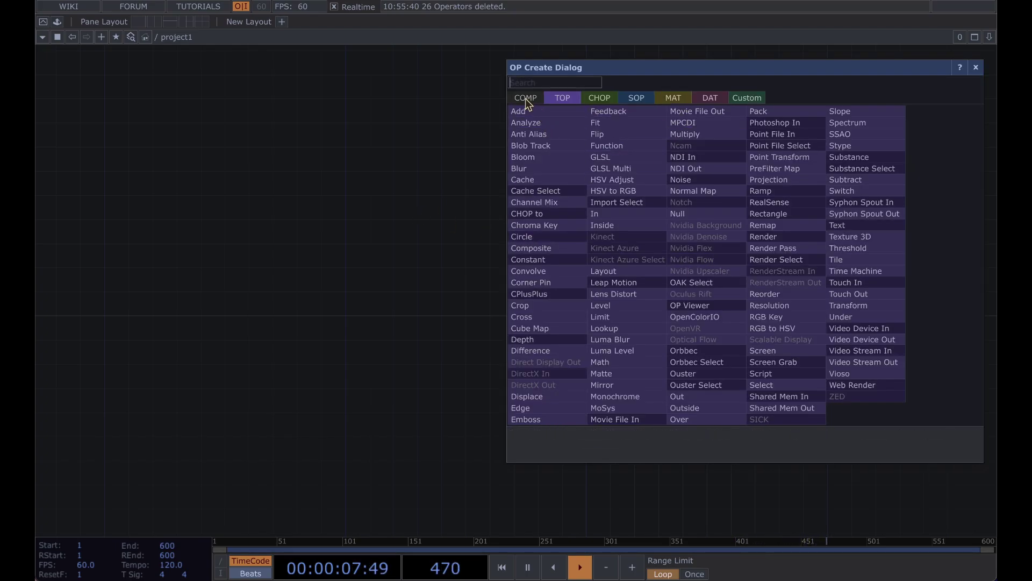
click(525, 98)
click(540, 180)
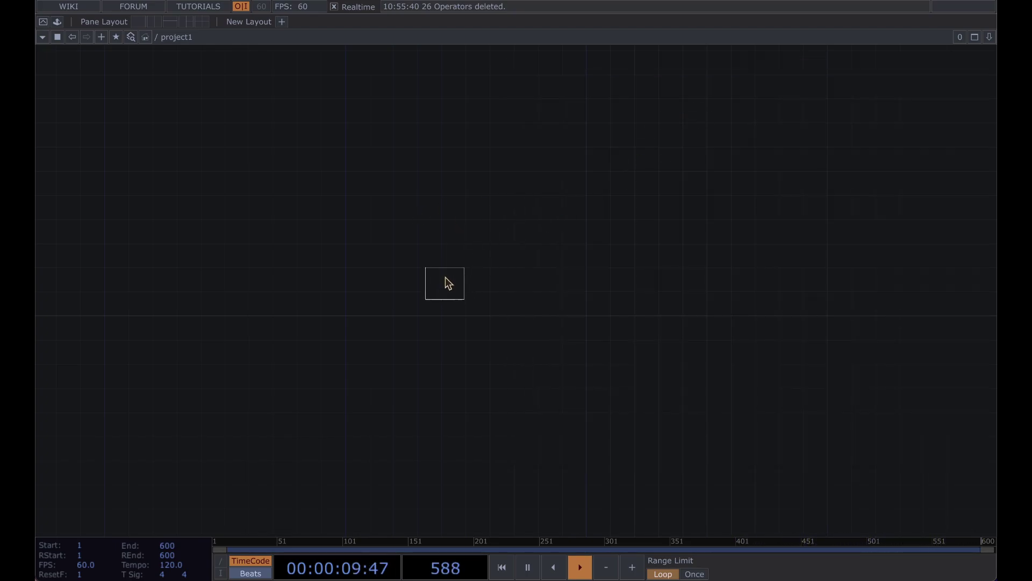
click(437, 240)
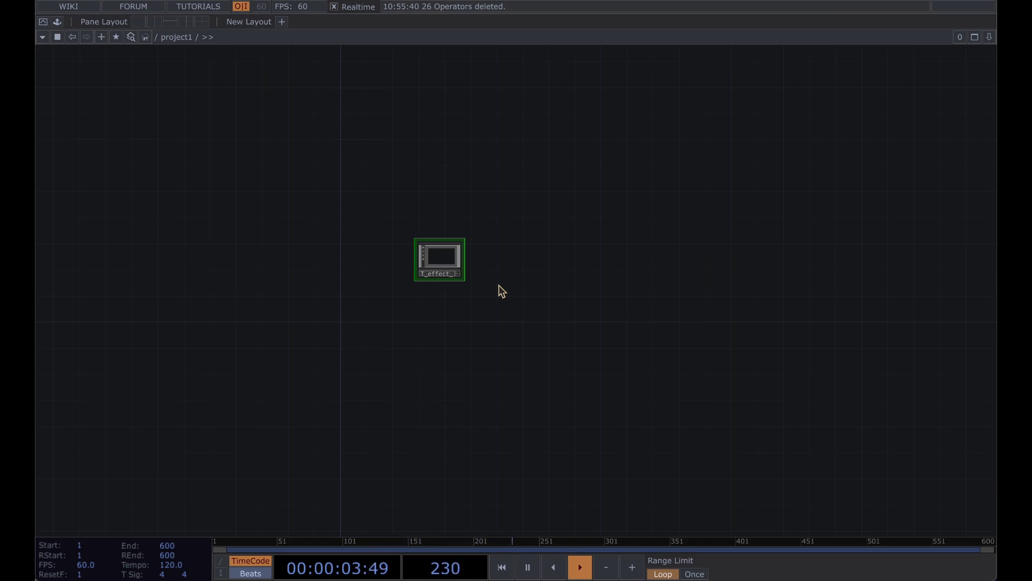
Enter the CRT_effect component and add a Movie File In TOP to its network
key(i)
key(Tab)
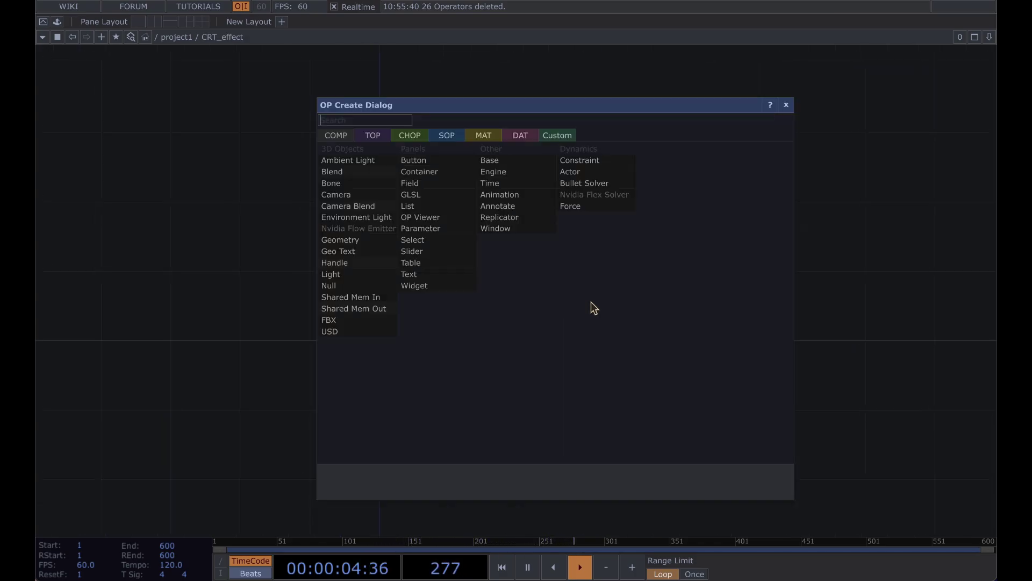
click(373, 135)
click(429, 459)
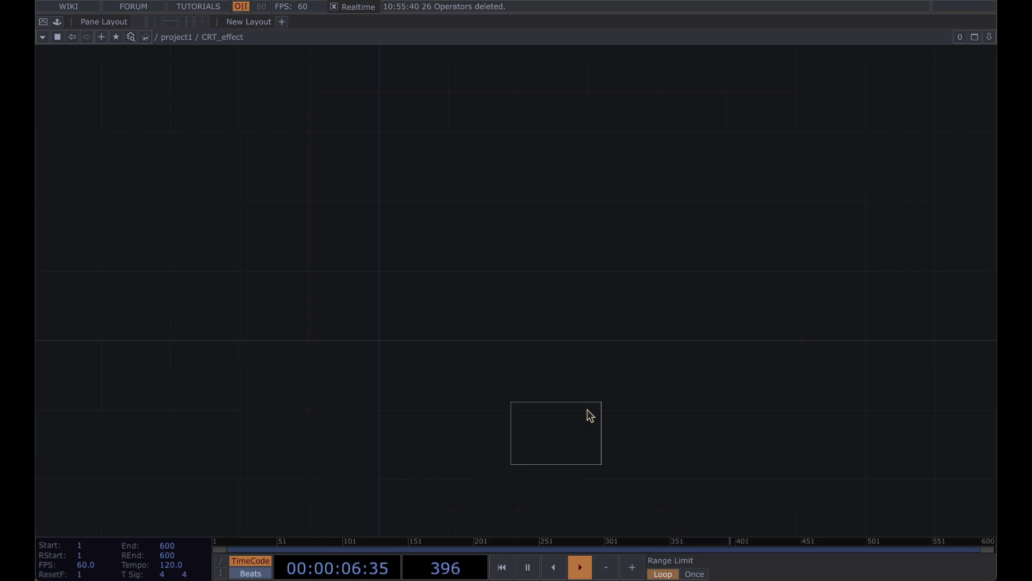
click(441, 266)
drag(523, 293, 477, 323)
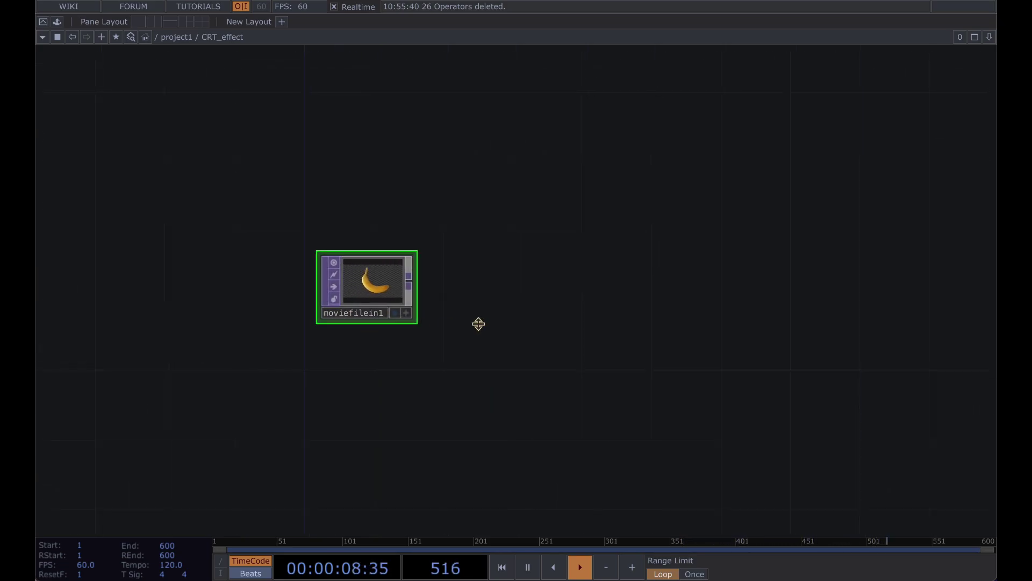
Load Movie.4.mp4 from the Nature folder as the Movie File In TOP's file
key(p)
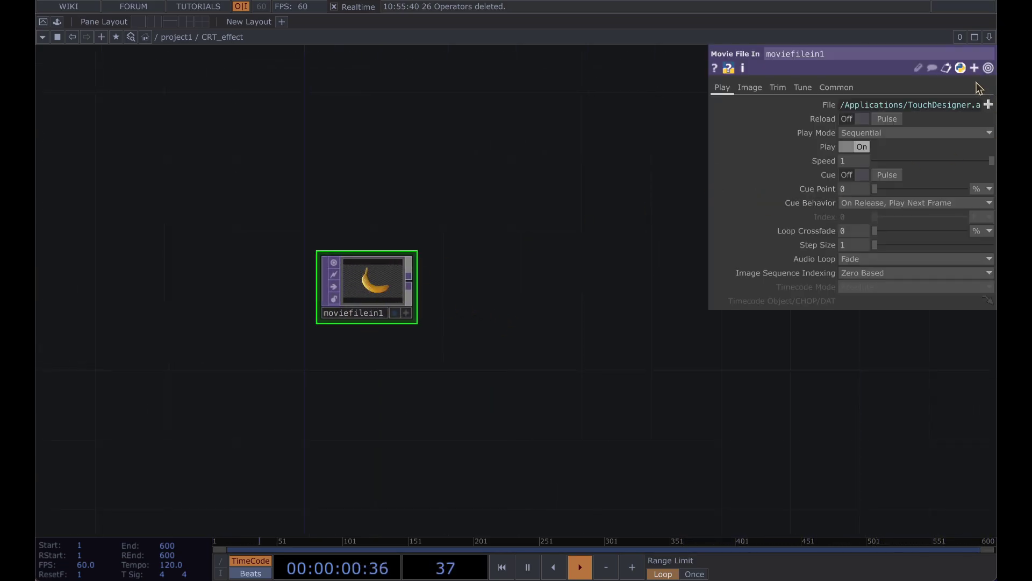
click(989, 104)
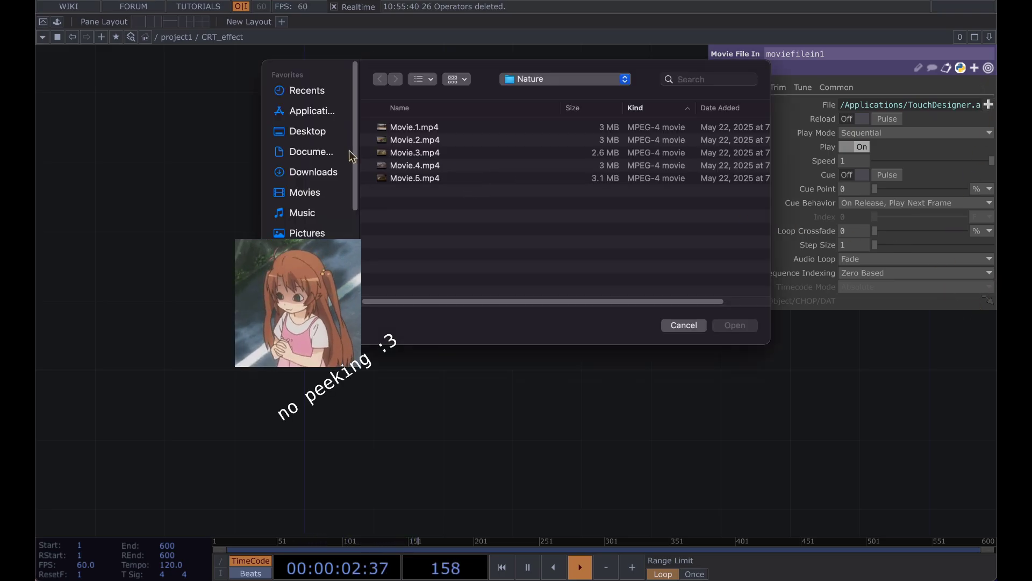
click(427, 165)
click(734, 324)
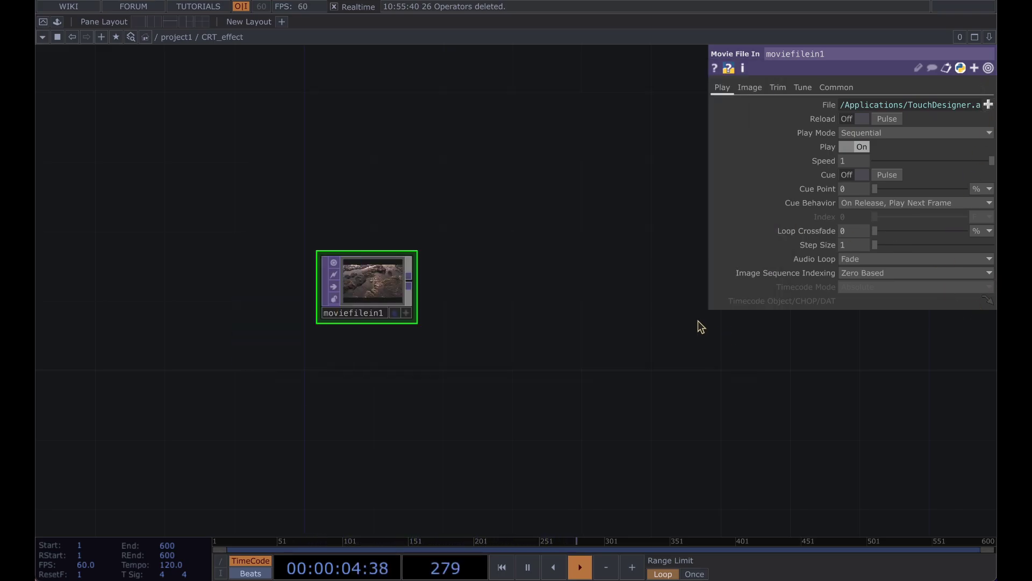
drag(441, 309, 352, 269)
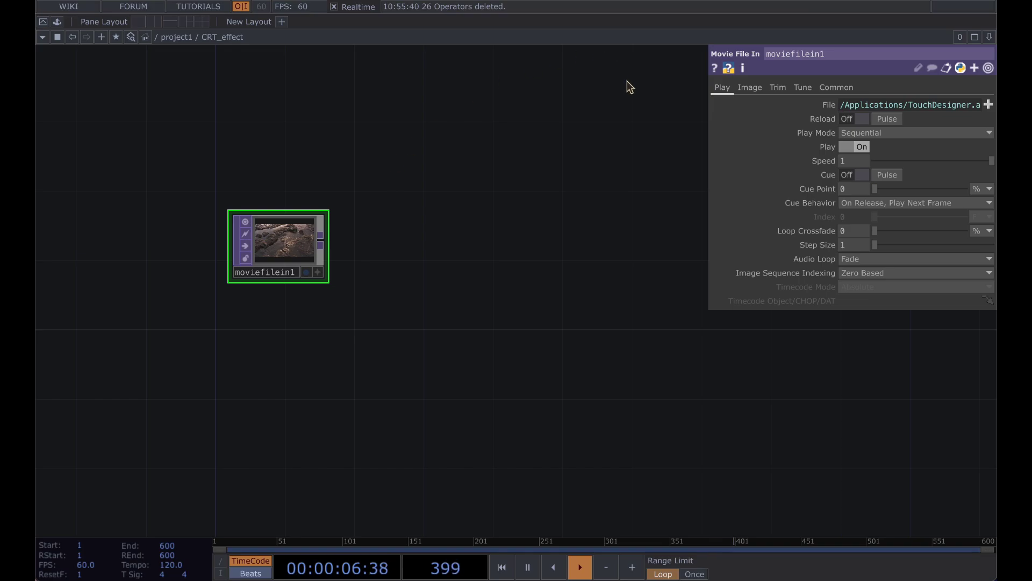
key(p)
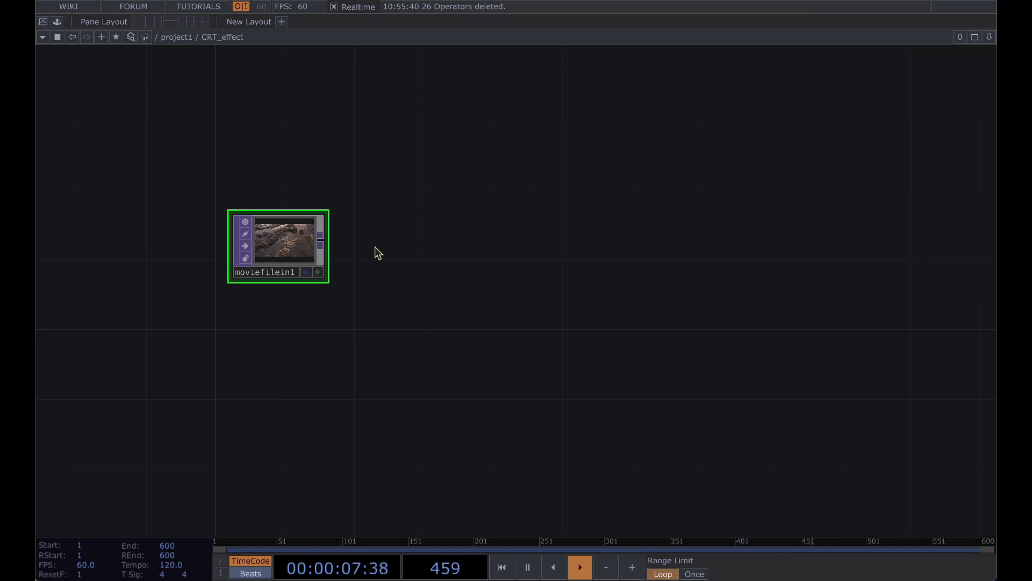
Add an In TOP after moviefilein1, fed by its output
click(323, 245)
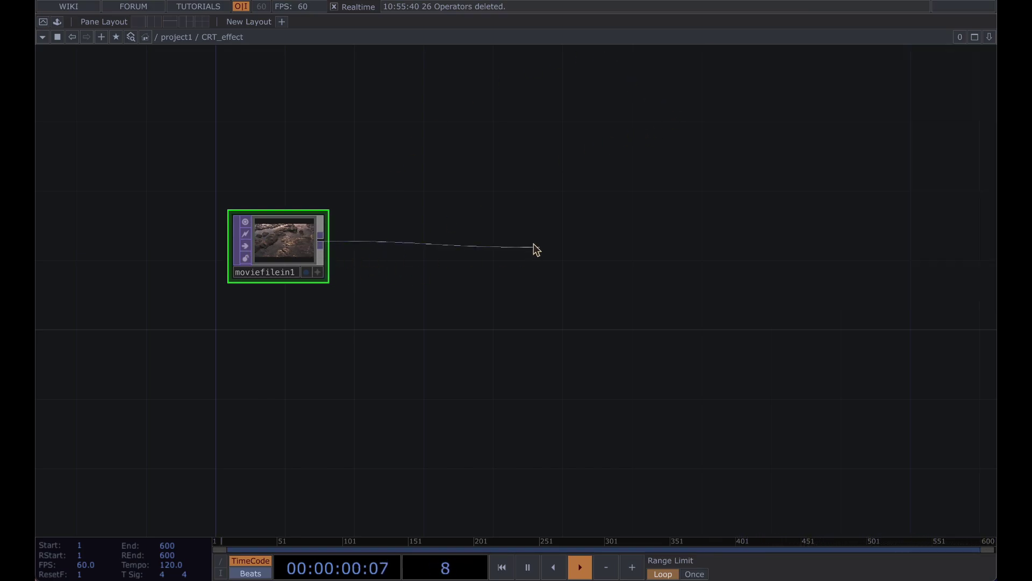
click(411, 248)
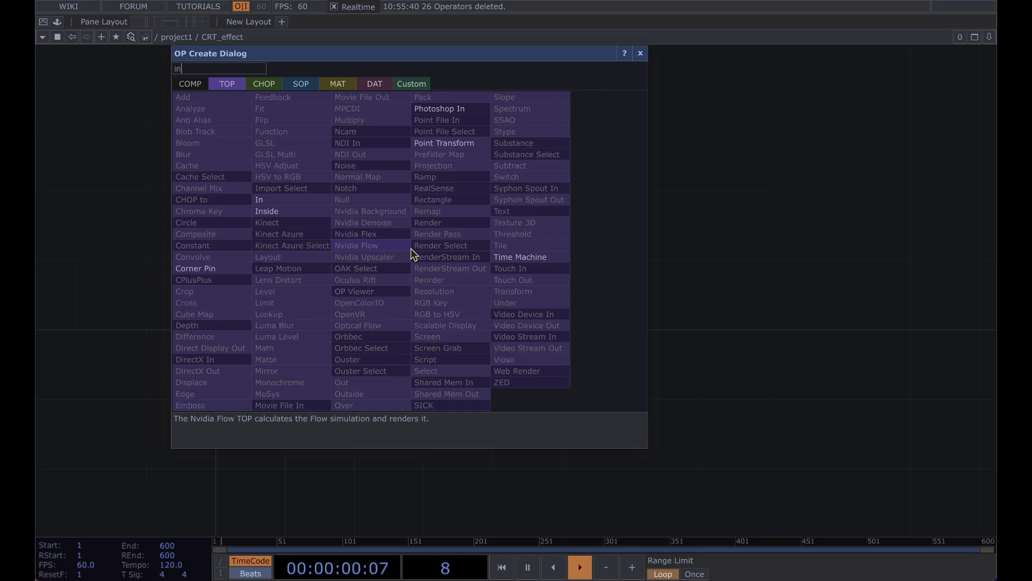
click(287, 203)
click(453, 246)
mouse_move(464, 193)
mouse_down()
mouse_move(498, 224)
mouse_move(472, 199)
mouse_up()
middle_drag(554, 230, 513, 231)
drag(486, 273, 395, 202)
Add an Info CHOP to the network below moviefilein1
key(Tab)
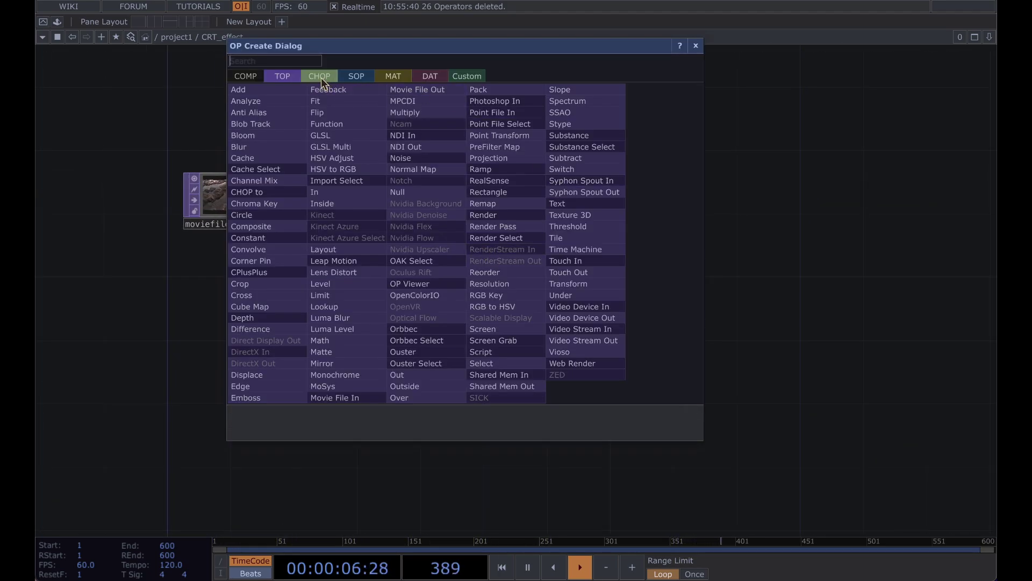
click(321, 78)
text(ci)
key(BackSpace)
key(BackSpace)
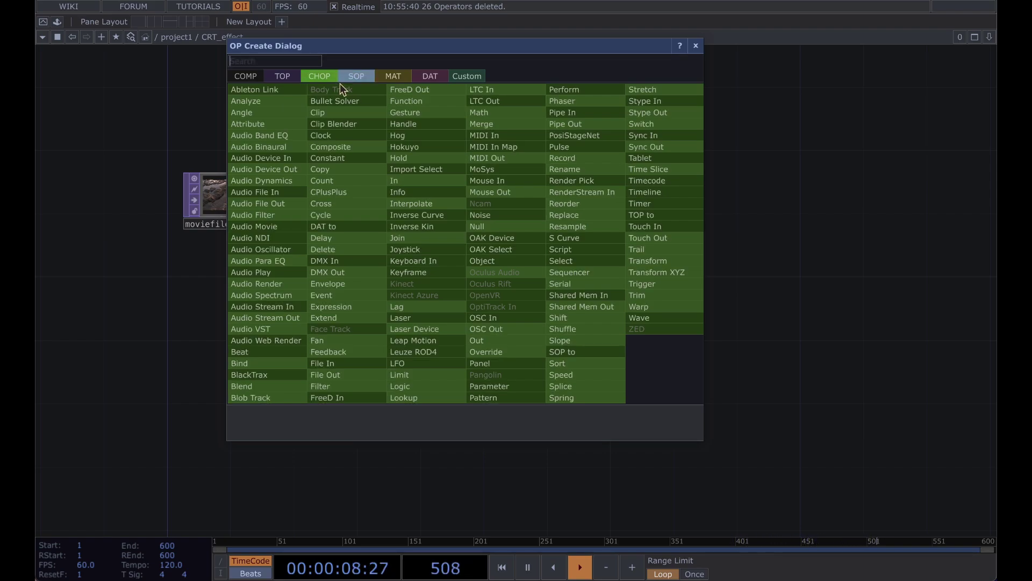
text(i)
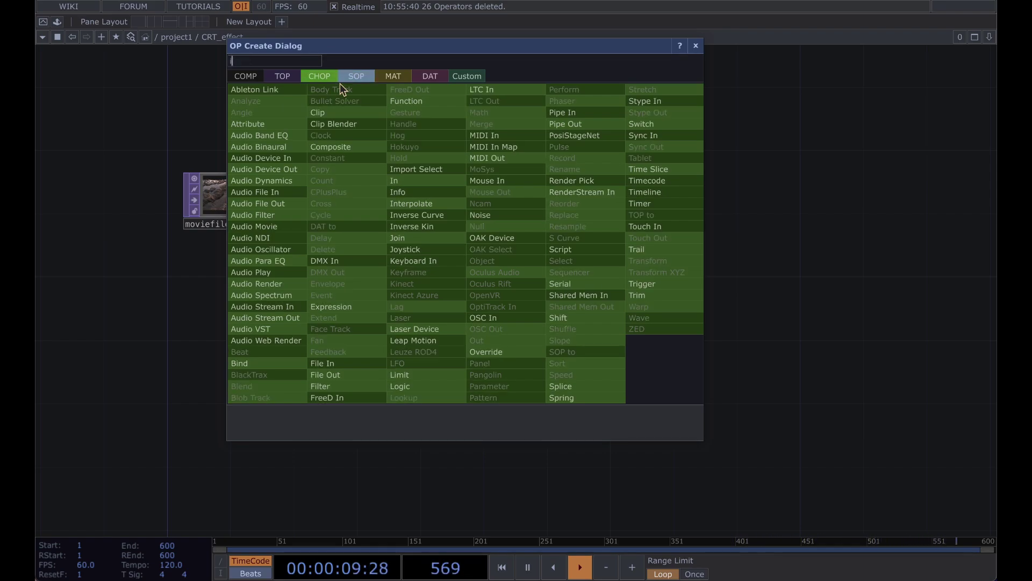
click(397, 192)
click(224, 297)
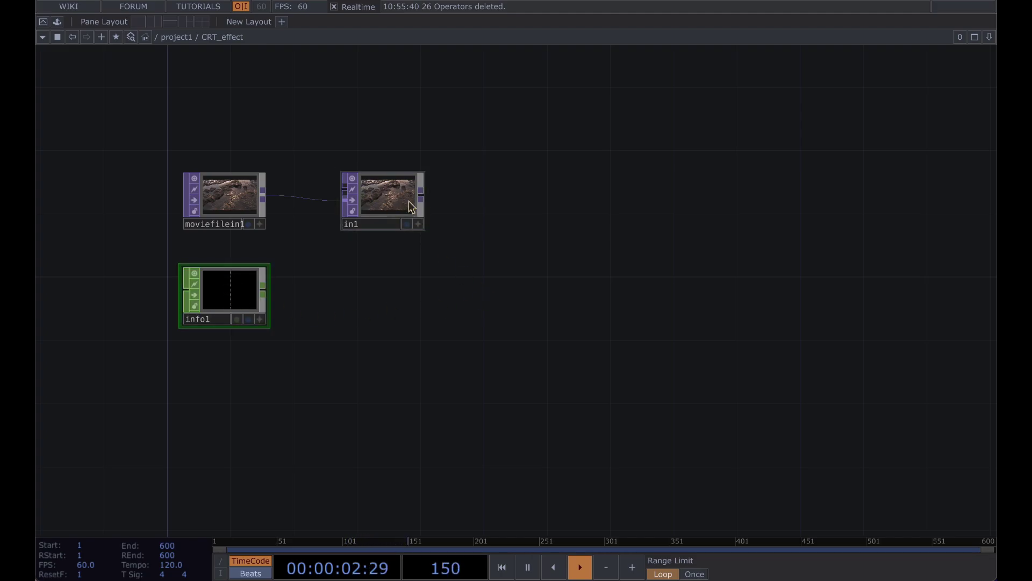
Assign in1 as the Info CHOP's operator and limit its scope to res*
drag(409, 202, 248, 290)
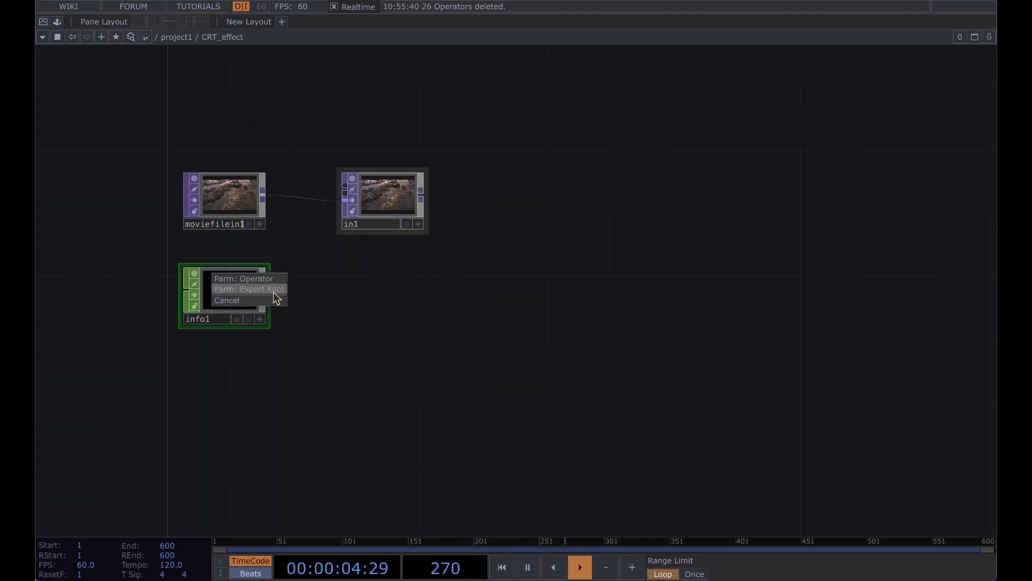
click(248, 281)
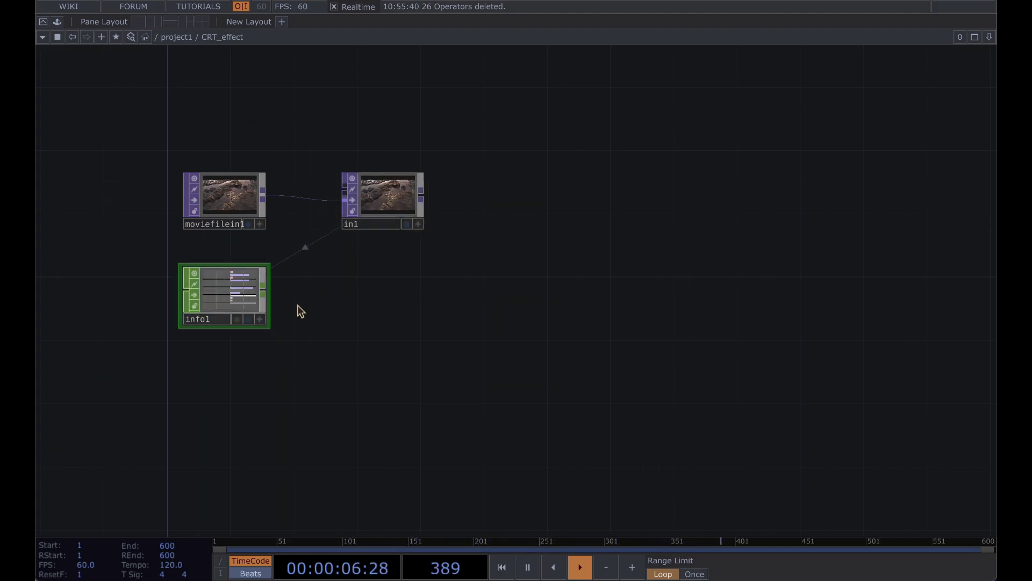
key(p)
click(836, 135)
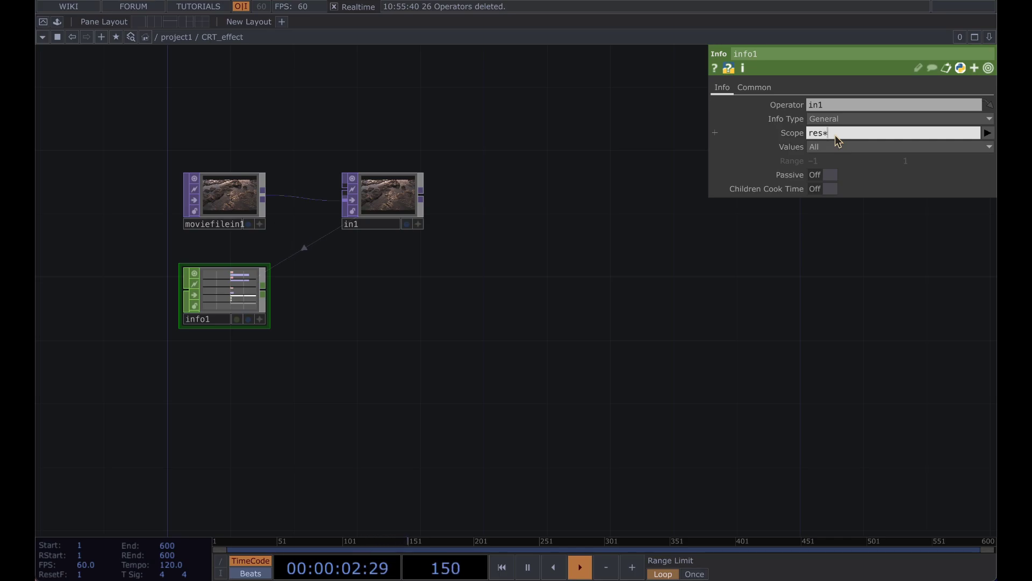
key(Return)
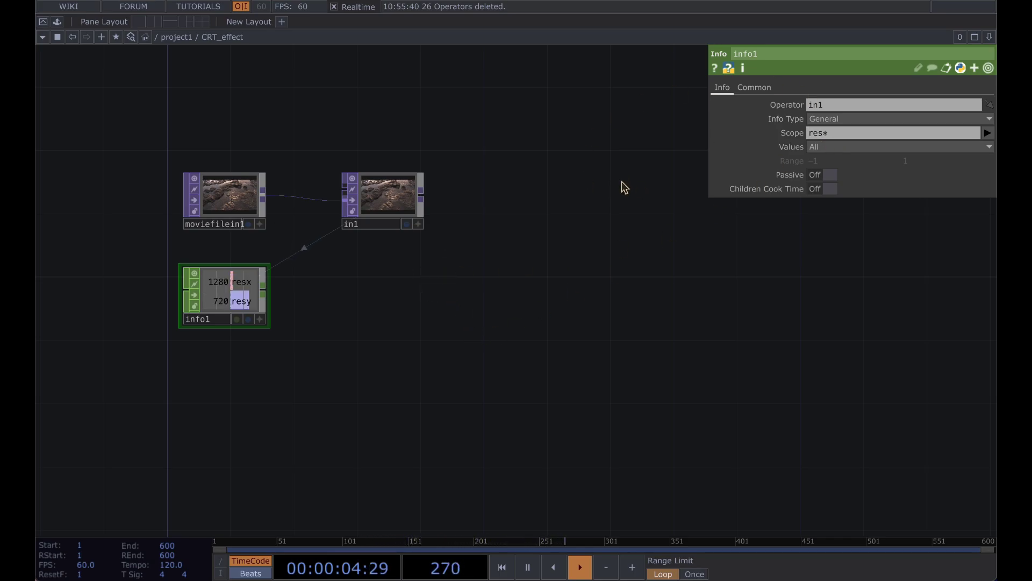
key(p)
scroll(194, 317, up, 10)
drag(436, 357, 594, 413)
scroll(677, 277, down, 3)
drag(677, 276, 529, 332)
scroll(528, 331, down, 6)
drag(518, 389, 389, 351)
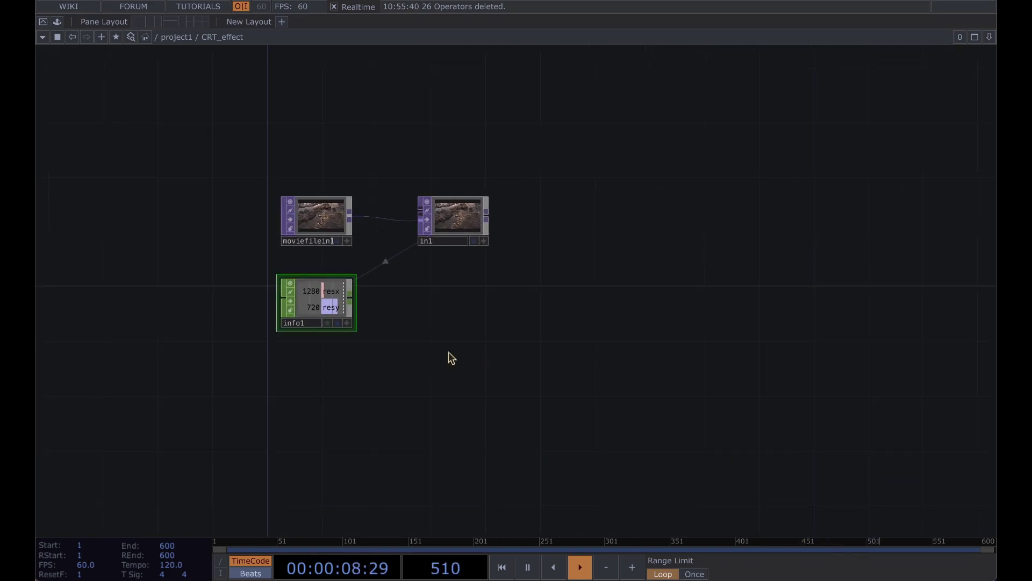
scroll(359, 358, up, 3)
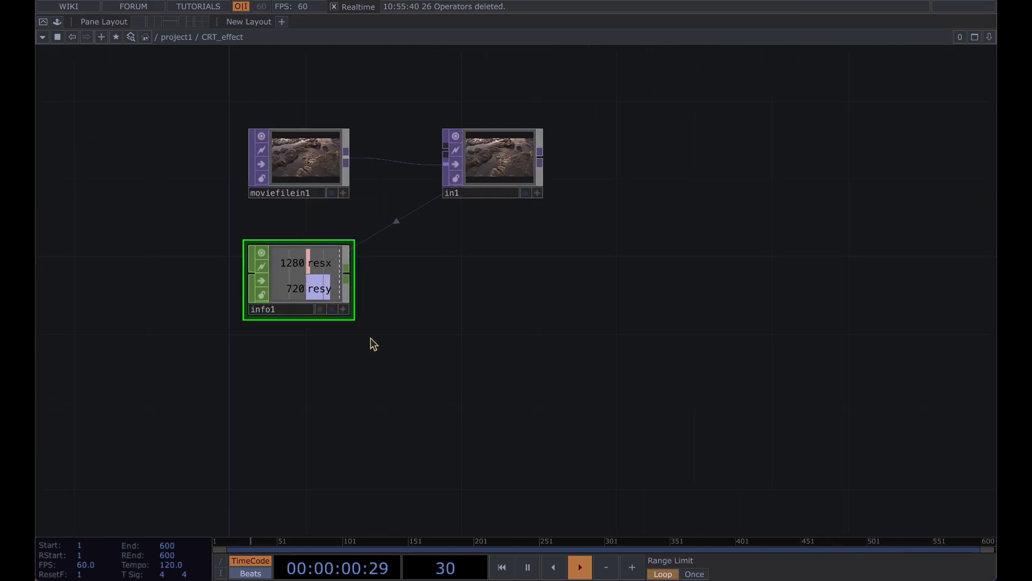
drag(472, 404, 473, 469)
drag(479, 345, 402, 328)
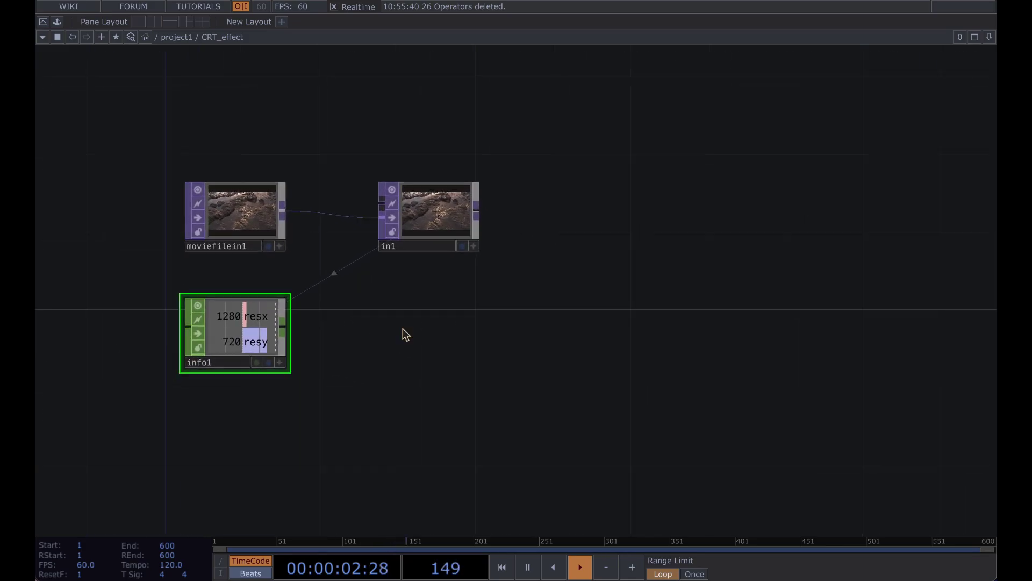
scroll(398, 330, down, 1)
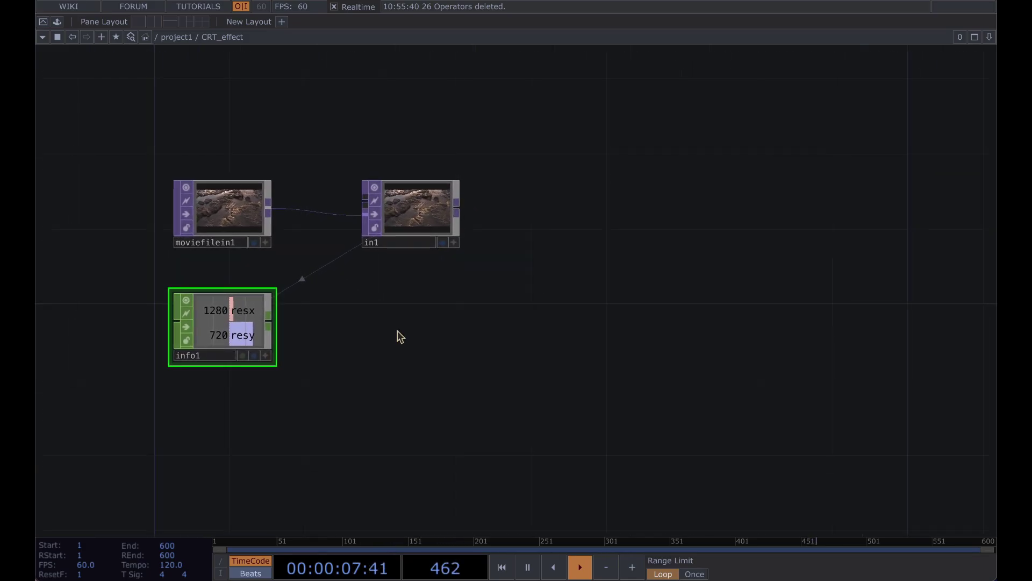
Add a Texture 3D TOP after in1, fed by its output
drag(492, 214, 421, 191)
right_click(386, 185)
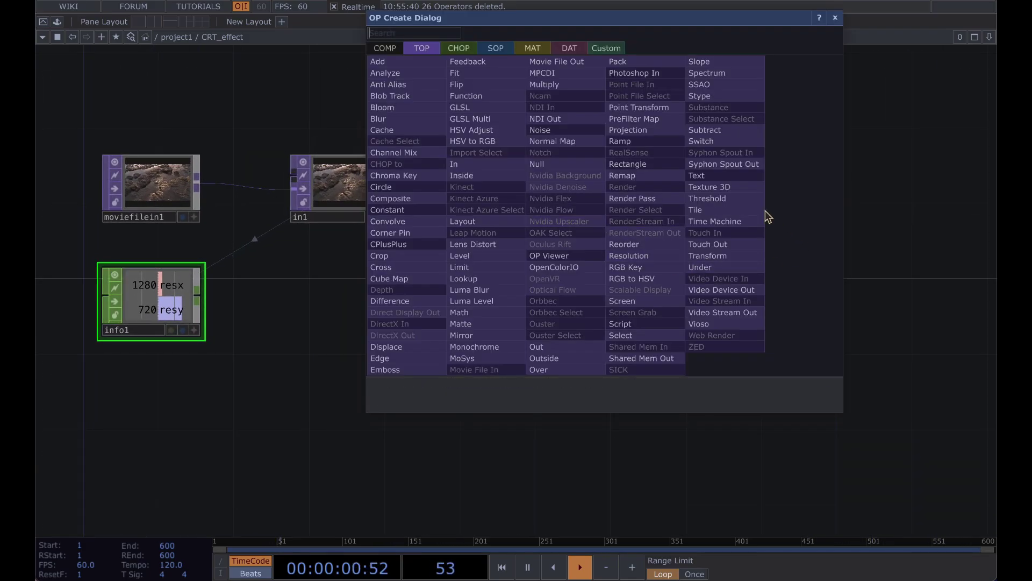
click(738, 188)
click(546, 183)
drag(783, 189, 445, 214)
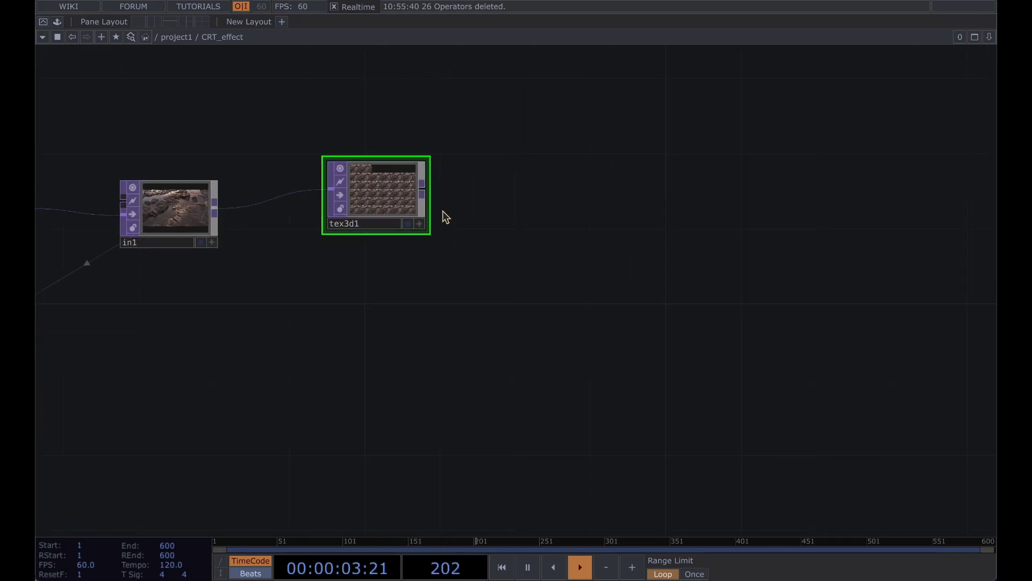
Add a Time Machine TOP fed by the Texture 3D TOP, and bring the new nodes closer to in1
right_click(421, 189)
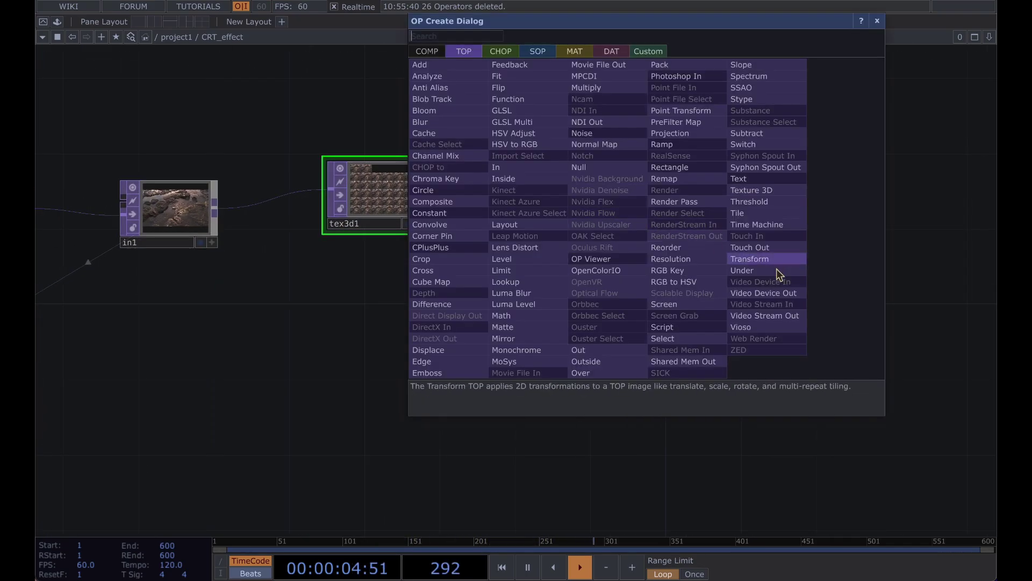
click(760, 224)
click(580, 211)
drag(406, 210, 351, 210)
drag(549, 209, 507, 212)
drag(753, 224, 650, 283)
Shift the Time Machine and Texture 3D nodes slightly farther from in1 to space out the row
scroll(765, 219, down, 3)
scroll(653, 267, up, 1)
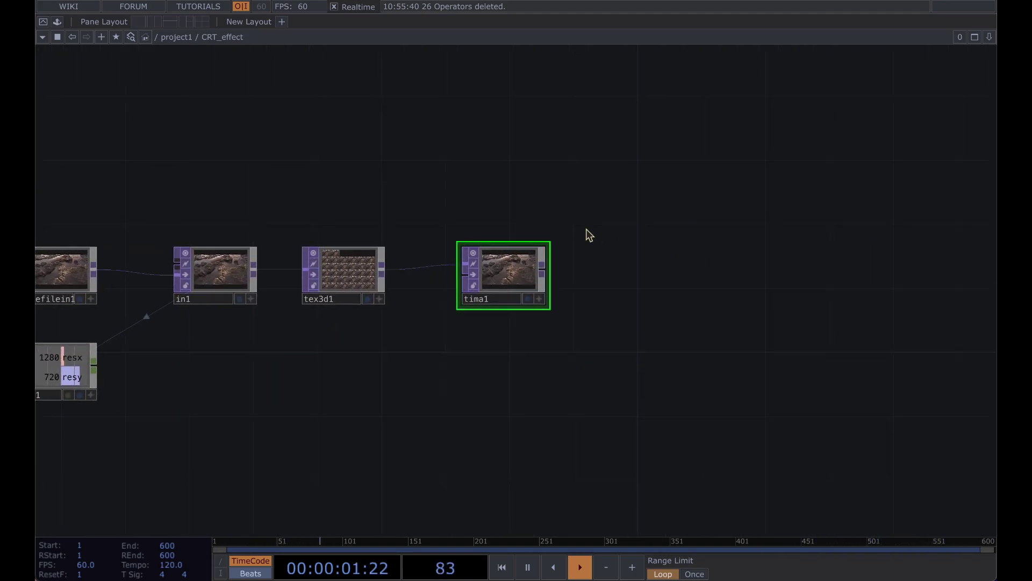
mouse_move(644, 209)
mouse_down()
mouse_move(630, 194)
mouse_move(653, 203)
mouse_move(647, 191)
mouse_up()
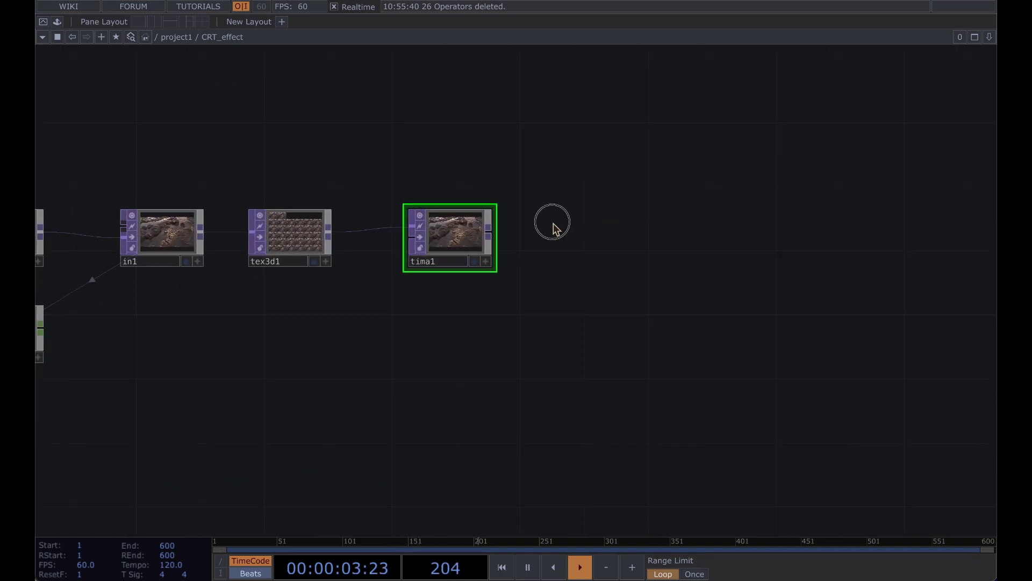
drag(554, 227, 732, 218)
mouse_move(638, 217)
mouse_down()
mouse_move(696, 226)
mouse_move(638, 213)
mouse_move(653, 215)
mouse_up()
drag(484, 226, 515, 229)
Add a Ramp TOP below in1, beside the Info CHOP
key(Tab)
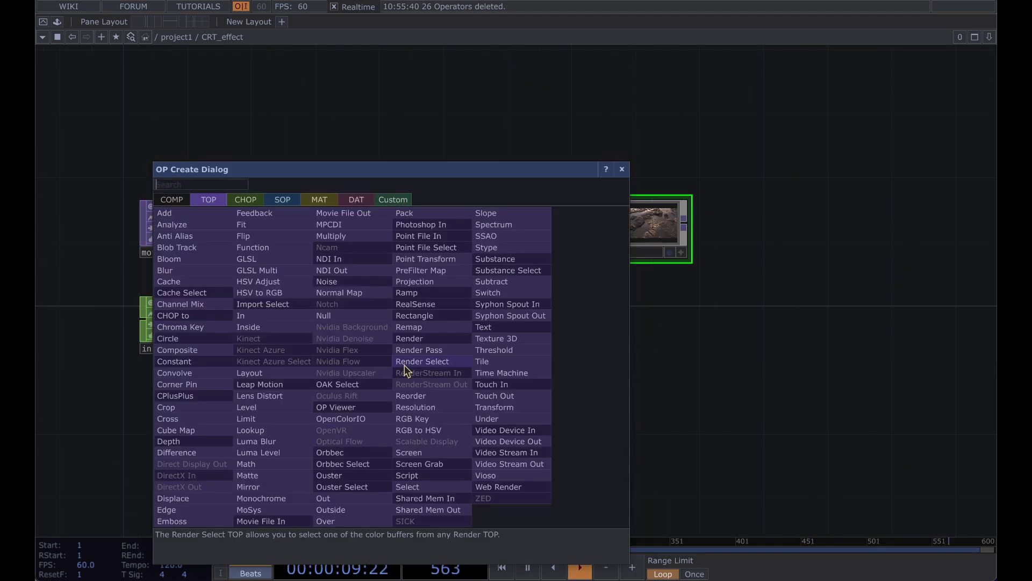
text(ram)
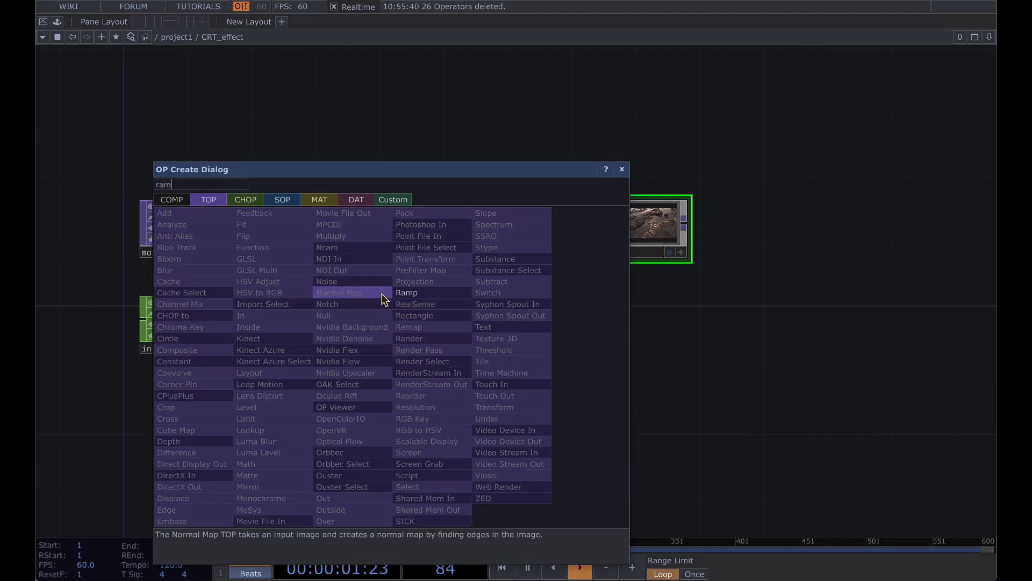
click(406, 293)
click(349, 336)
drag(475, 349, 565, 331)
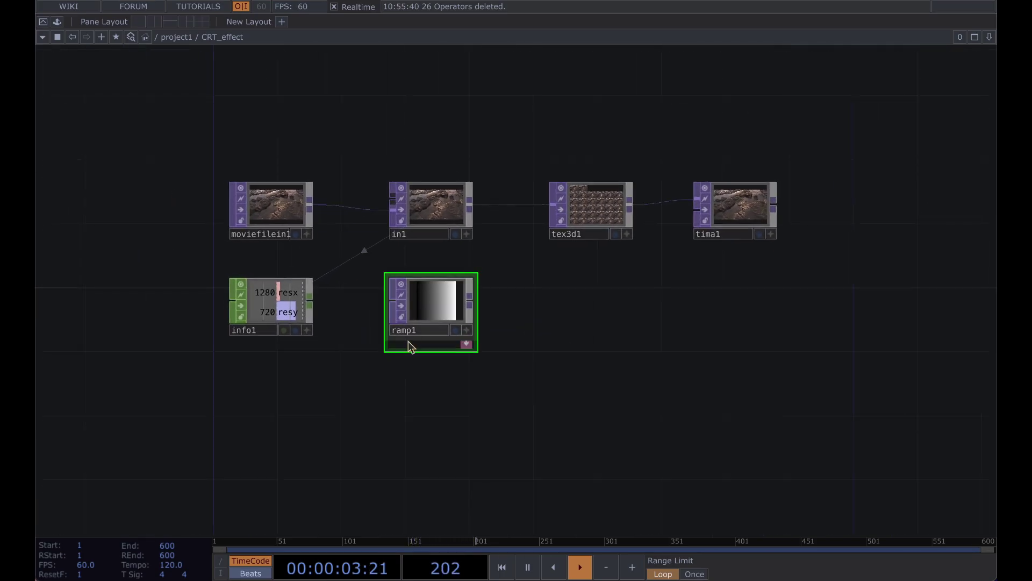
Reference info1's resx and resy channels in ramp1's width and height resolution, using CHOP References
key(p)
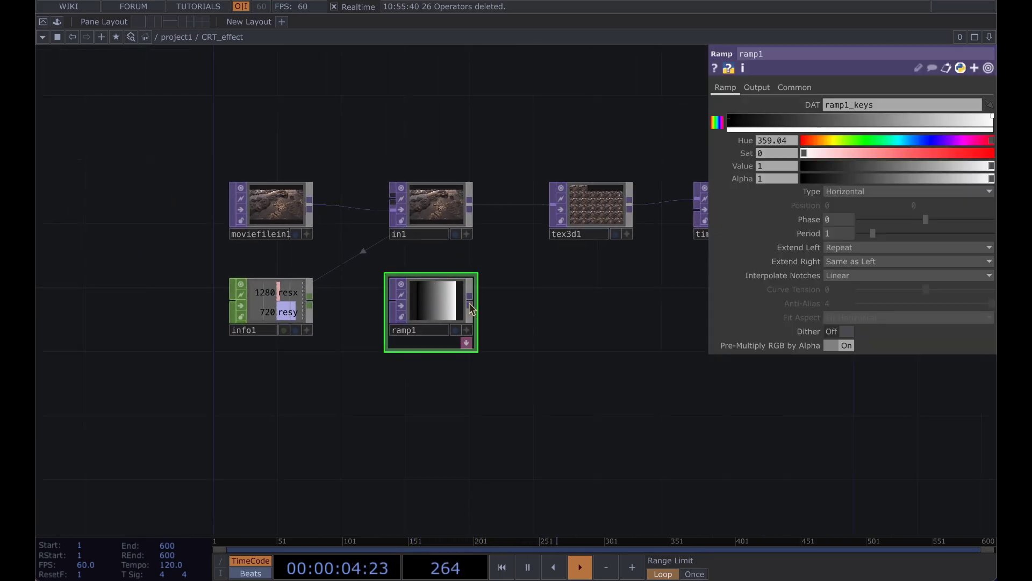
click(794, 86)
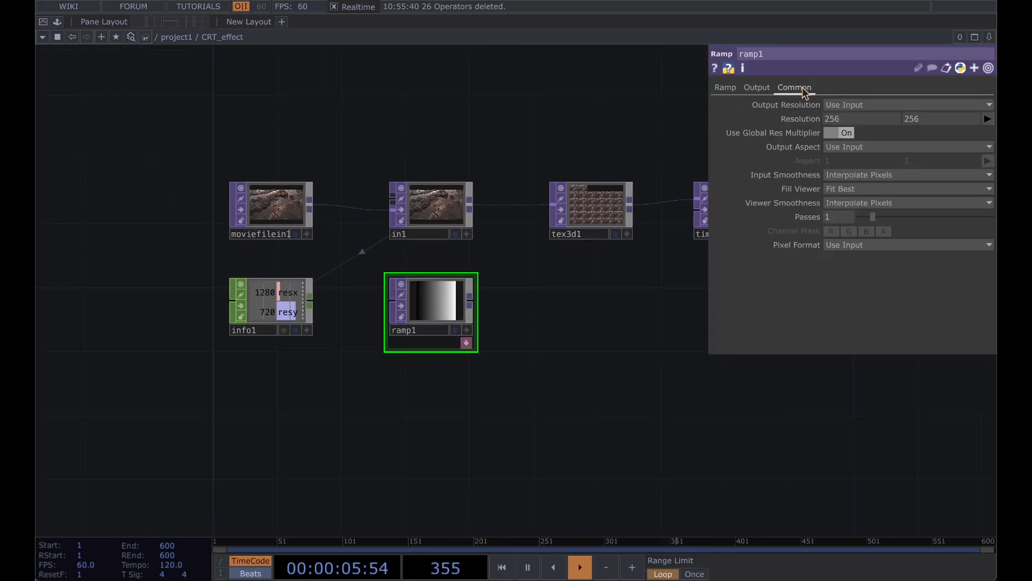
click(307, 329)
drag(288, 293, 846, 120)
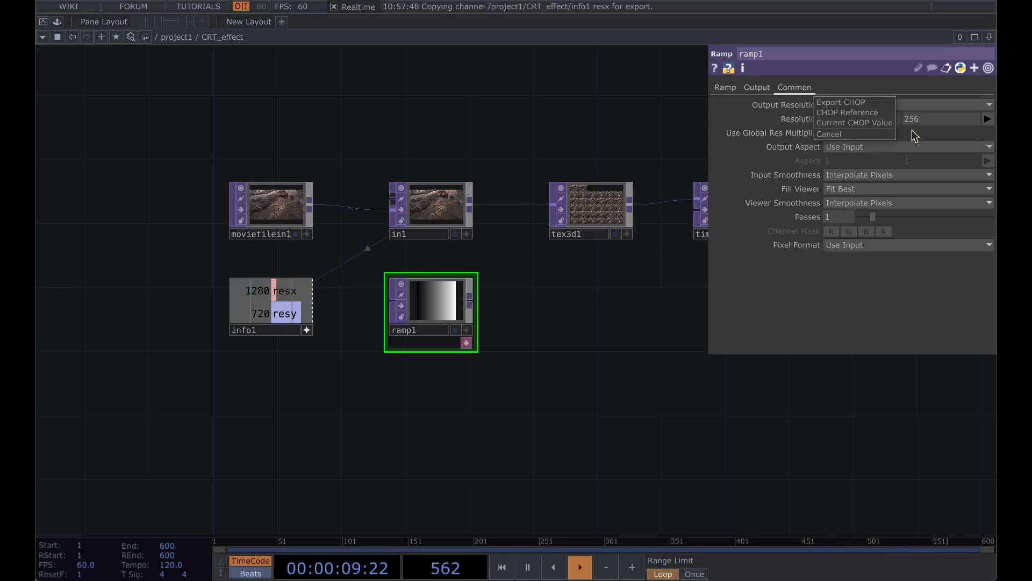
click(869, 113)
drag(285, 313, 938, 125)
click(930, 113)
drag(555, 385, 609, 328)
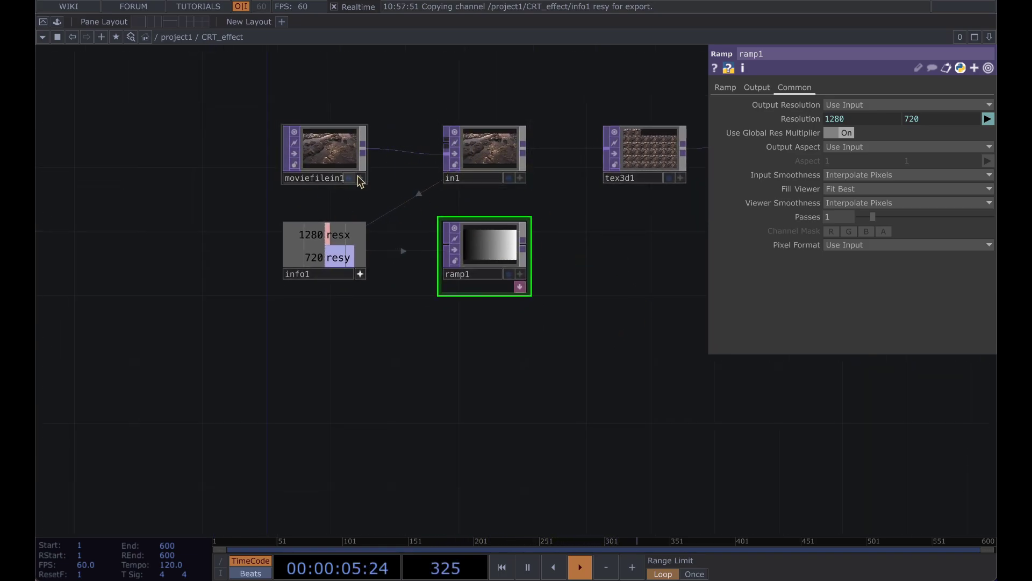
Change ramp1's ramp type to Vertical
click(756, 87)
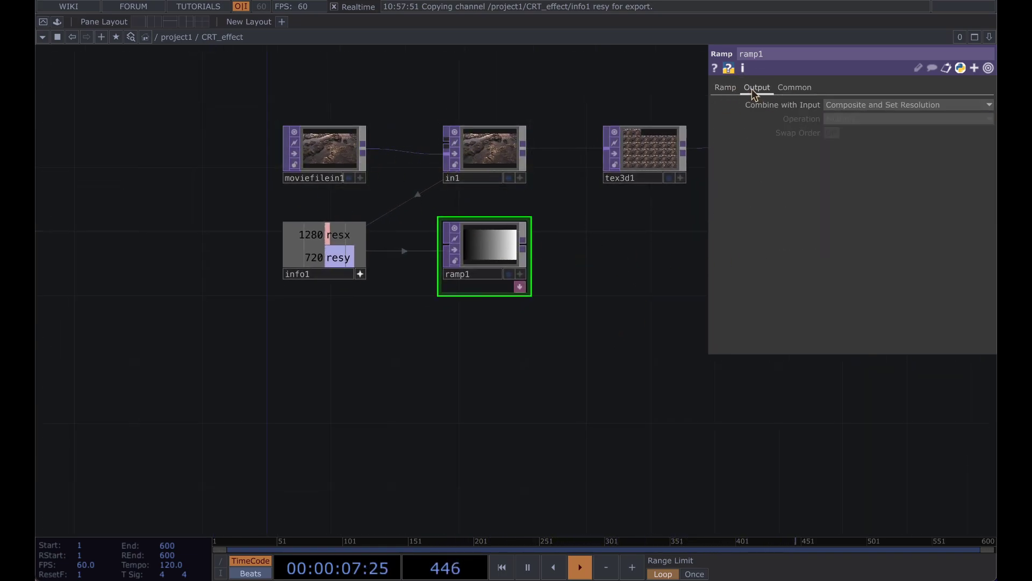
click(727, 88)
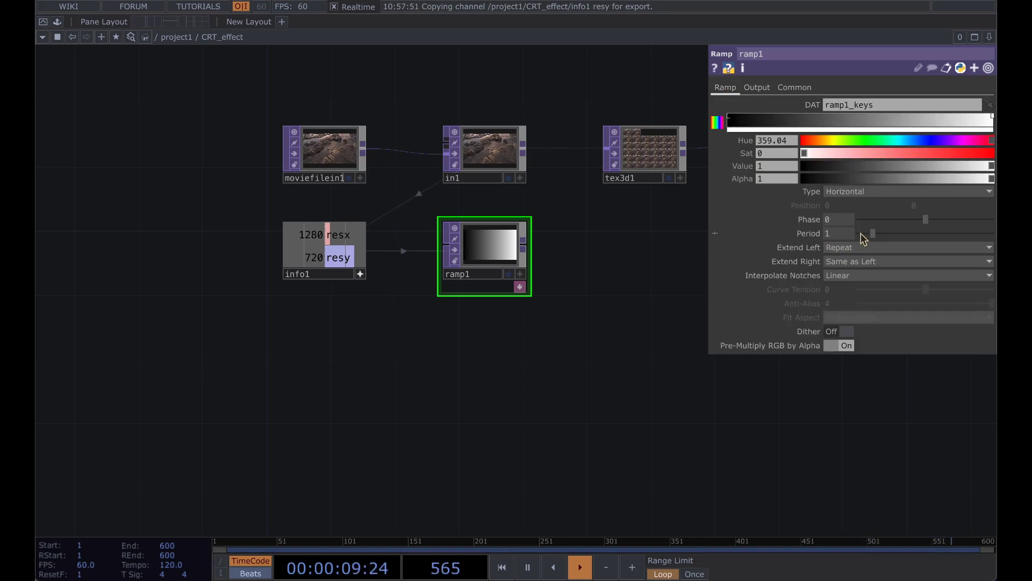
click(857, 192)
click(847, 206)
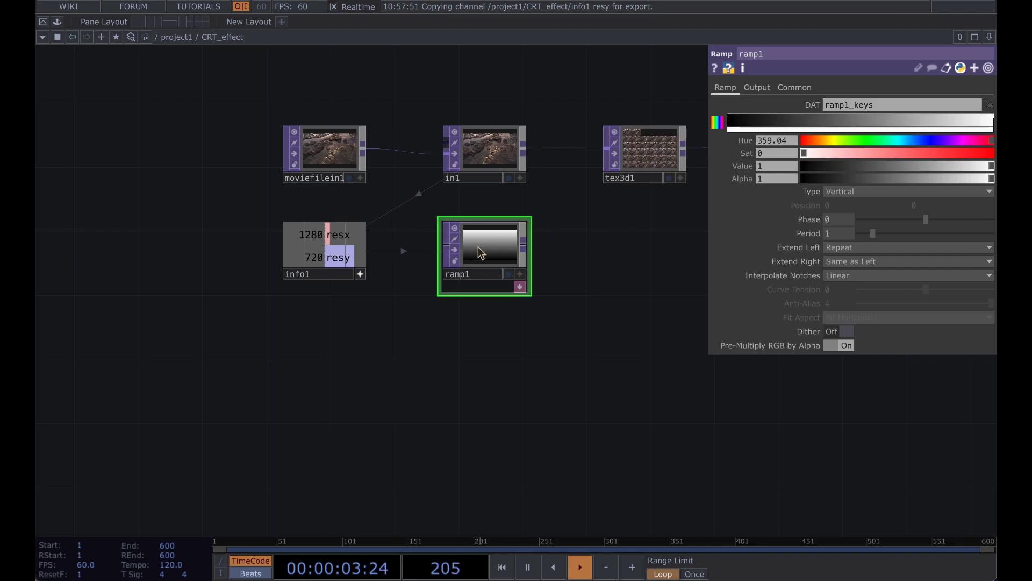
Duplicate ramp1 and place the copy directly below it
key(ctrl+c)
key(ctrl+v)
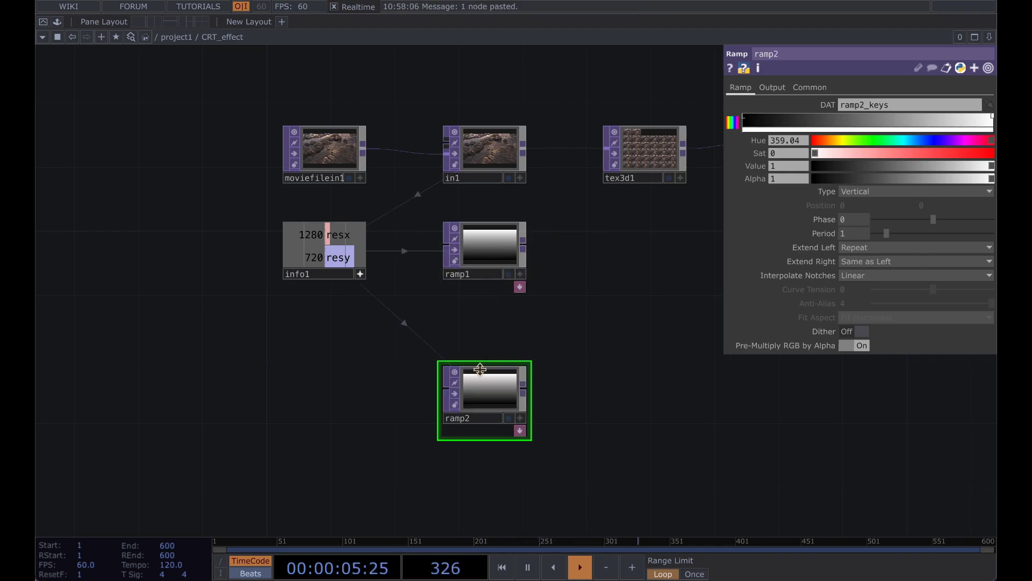
drag(477, 369, 477, 304)
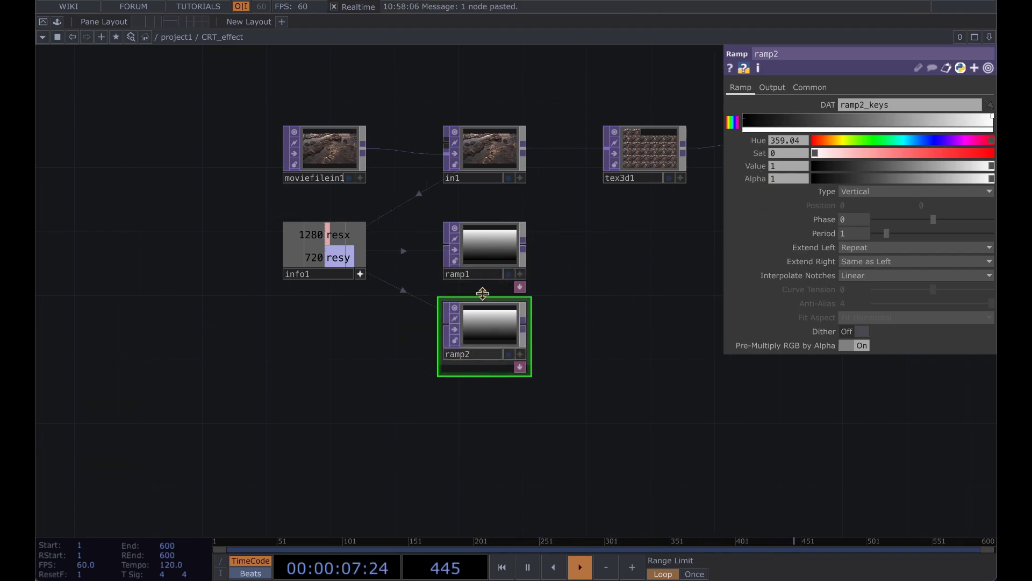
On ramp1's gradient, move the white key slightly inward from the end and set the black start key's alpha to 0
click(484, 244)
drag(566, 233, 500, 225)
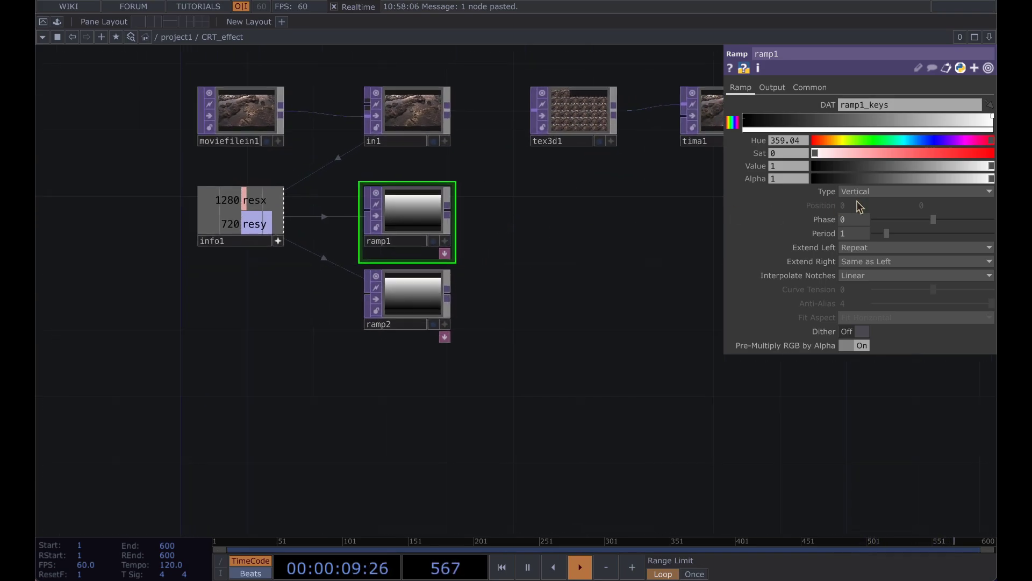
drag(994, 121, 984, 120)
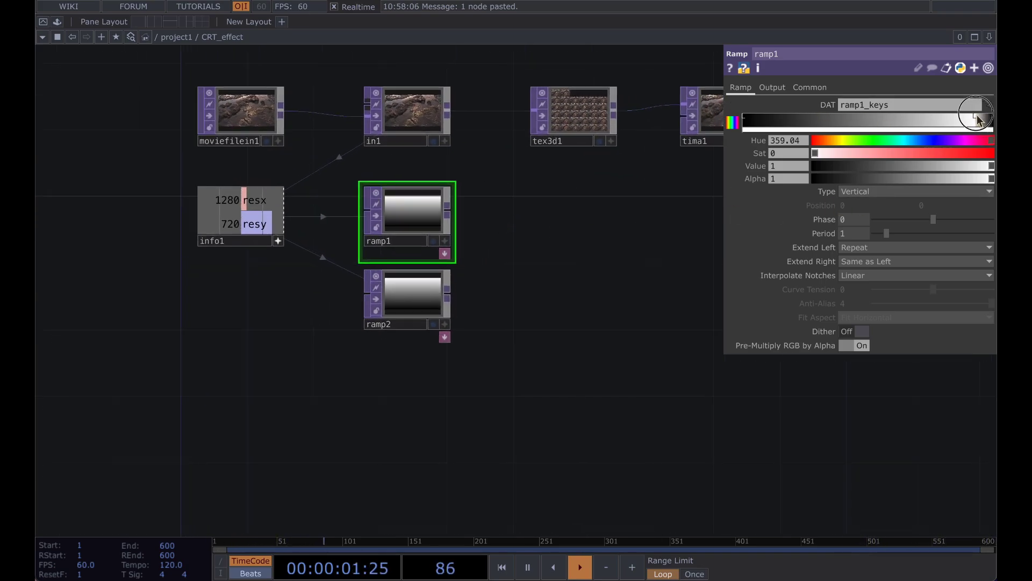
click(745, 120)
drag(905, 180, 811, 186)
scroll(500, 217, up, 1)
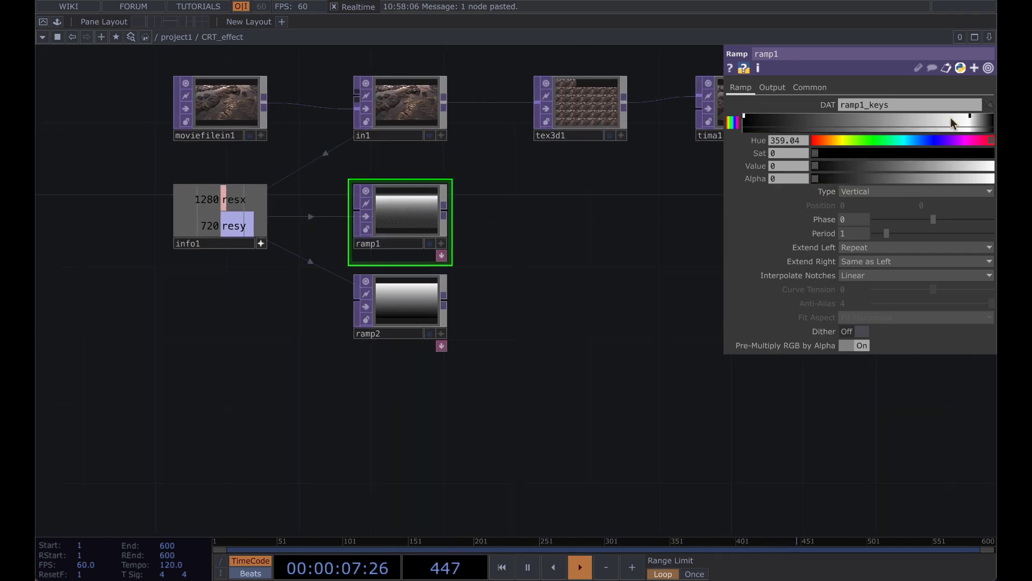
Shift ramp1's white key a little further inward and add a semi-transparent dark grey key shortly before it to narrow the bright band
click(961, 118)
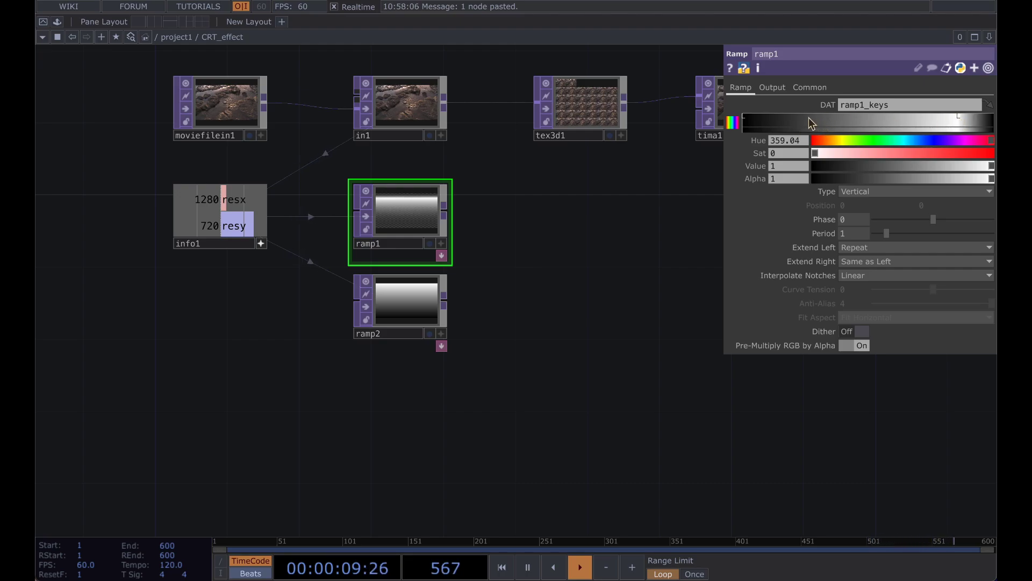
click(841, 113)
drag(909, 110, 914, 119)
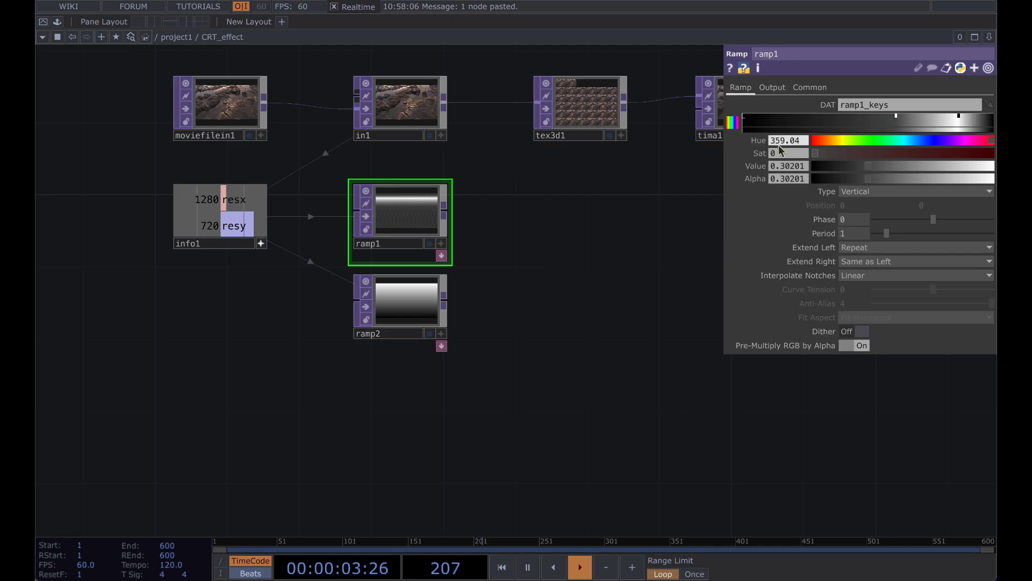
scroll(500, 224, up, 1)
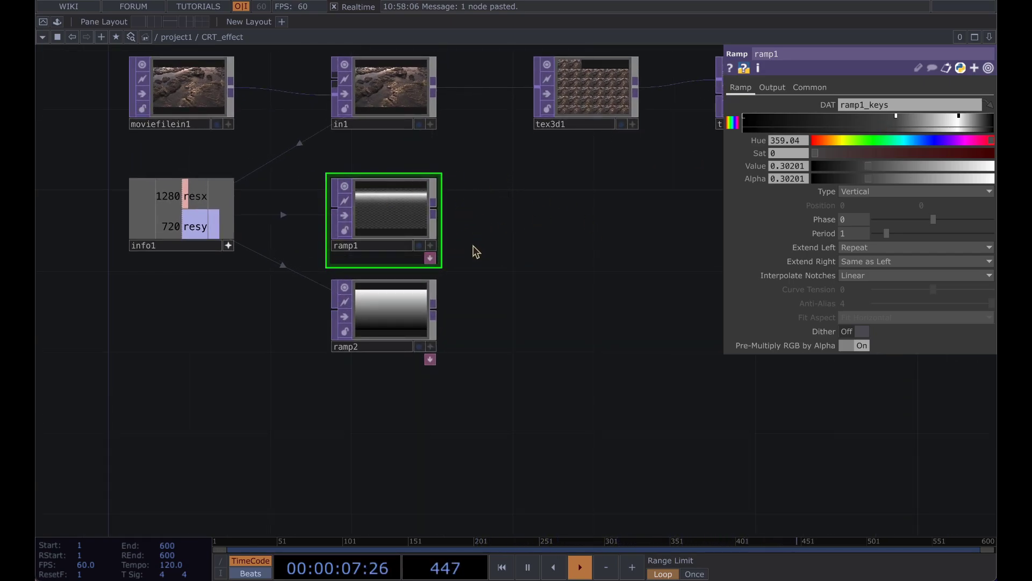
scroll(502, 225, down, 1)
scroll(568, 203, down, 2)
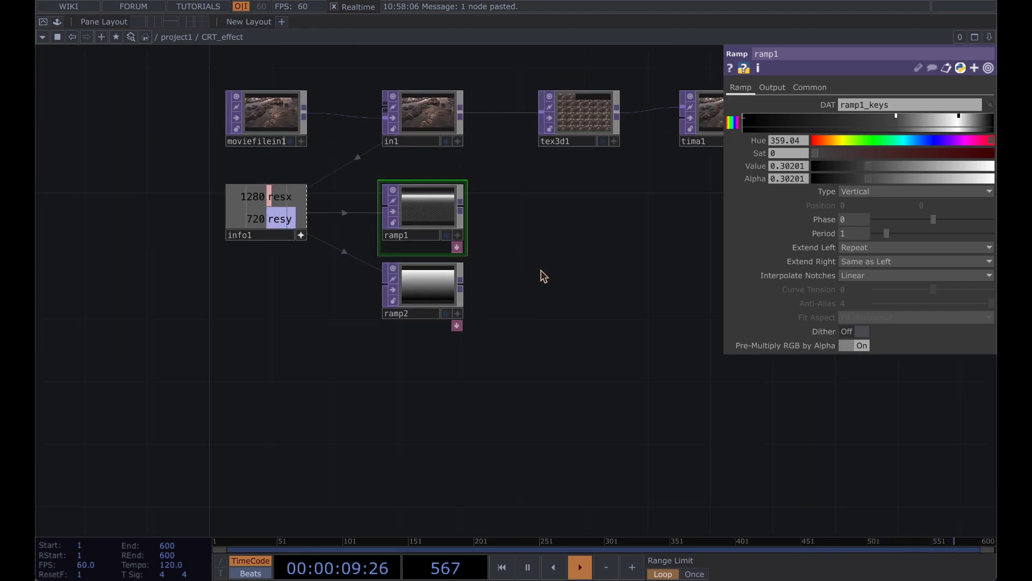
drag(531, 259, 518, 236)
Set ramp2's period to 0.01 to create fine horizontal scan lines
click(408, 260)
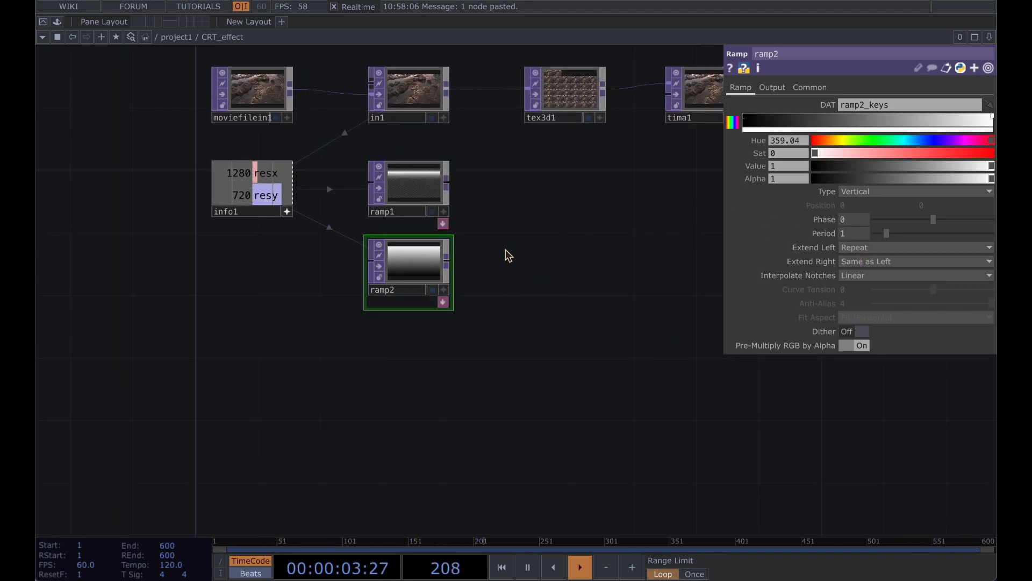
click(861, 233)
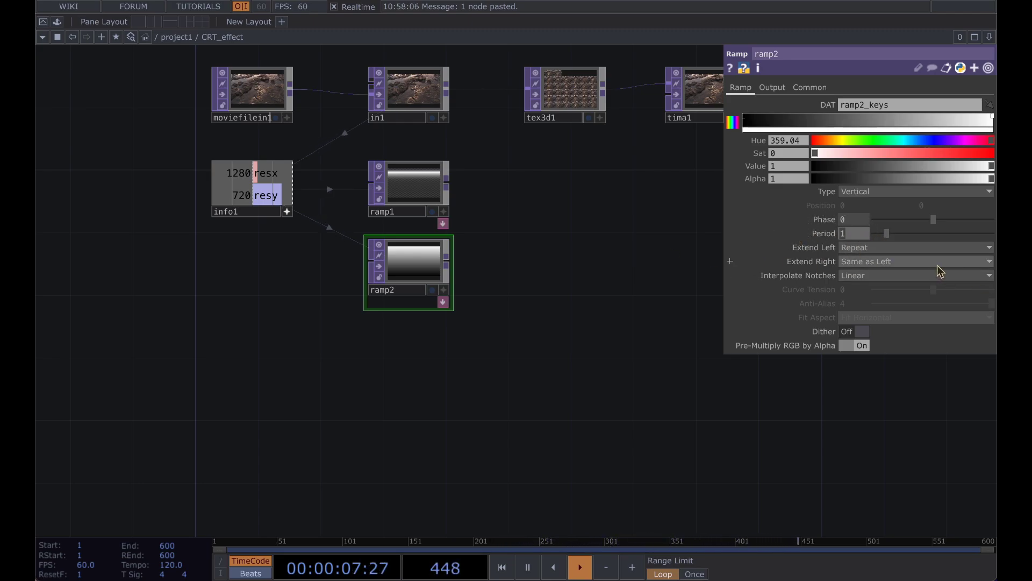
text(.01)
key(Return)
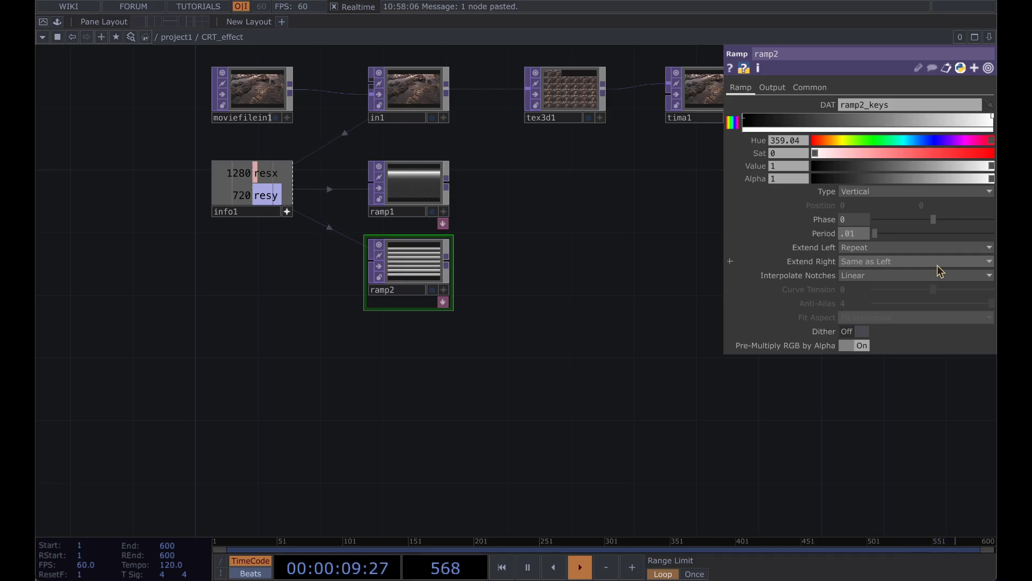
Examine ramp2's scan line pattern up close and from farther away
scroll(477, 266, up, 8)
drag(478, 258, 720, 220)
scroll(396, 239, up, 1)
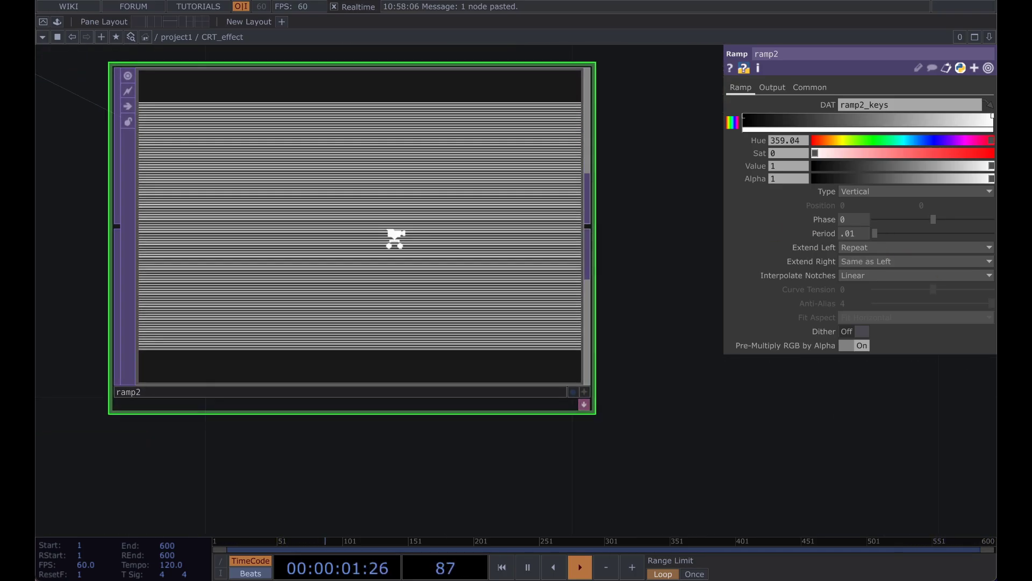
scroll(395, 238, up, 4)
scroll(398, 237, down, 5)
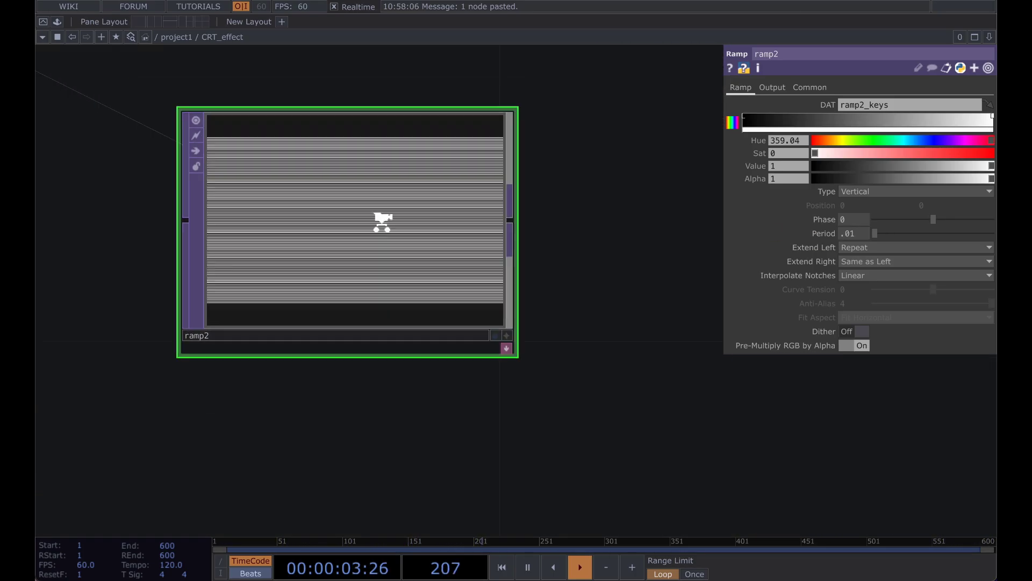
scroll(385, 228, down, 8)
scroll(388, 231, up, 1)
scroll(495, 235, up, 5)
drag(443, 268, 656, 210)
scroll(560, 232, down, 2)
drag(575, 226, 592, 189)
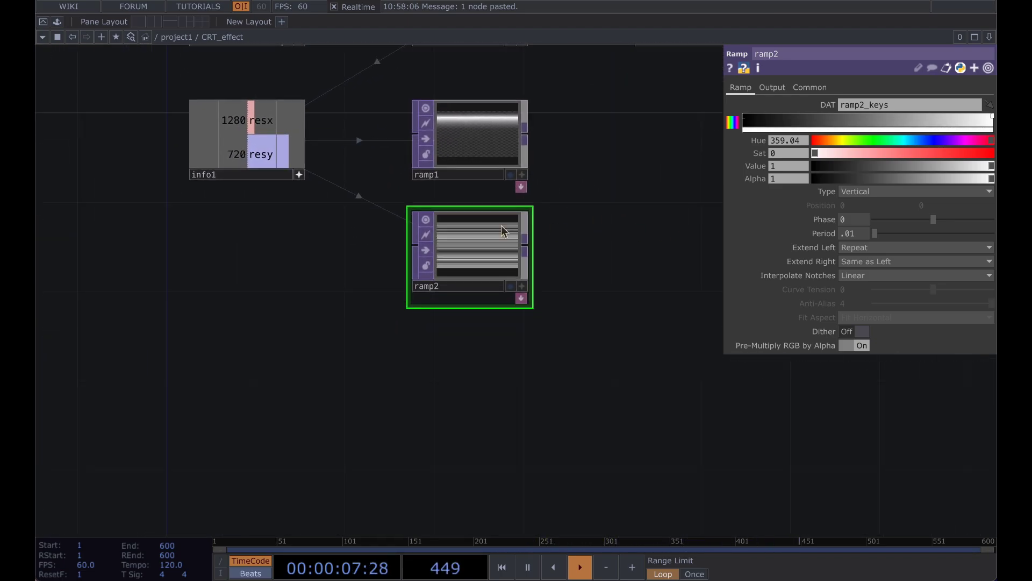
Add a Constant CHOP below info1 with a channel named scan_speed set to 1
key(Tab)
text(const)
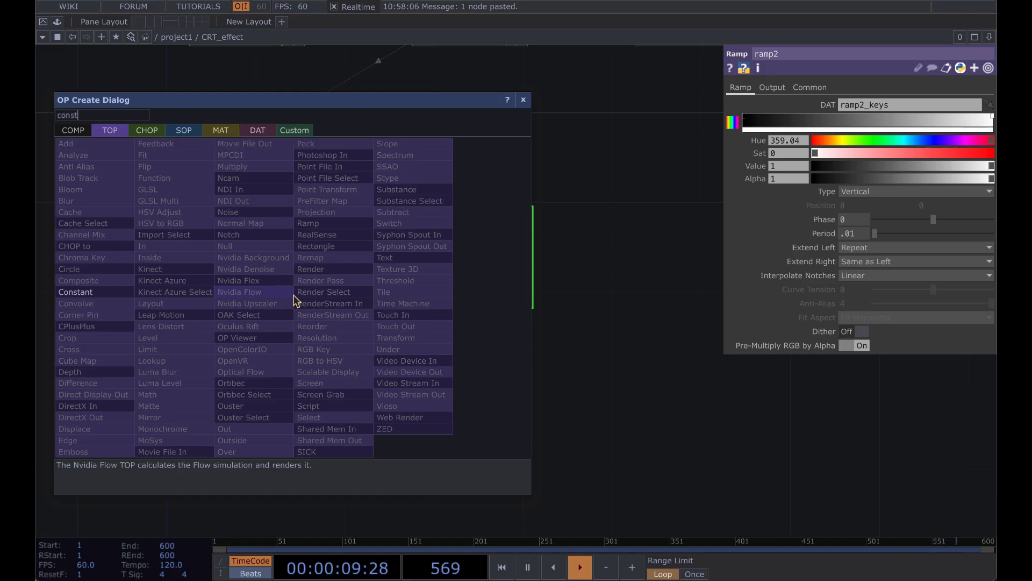
click(147, 130)
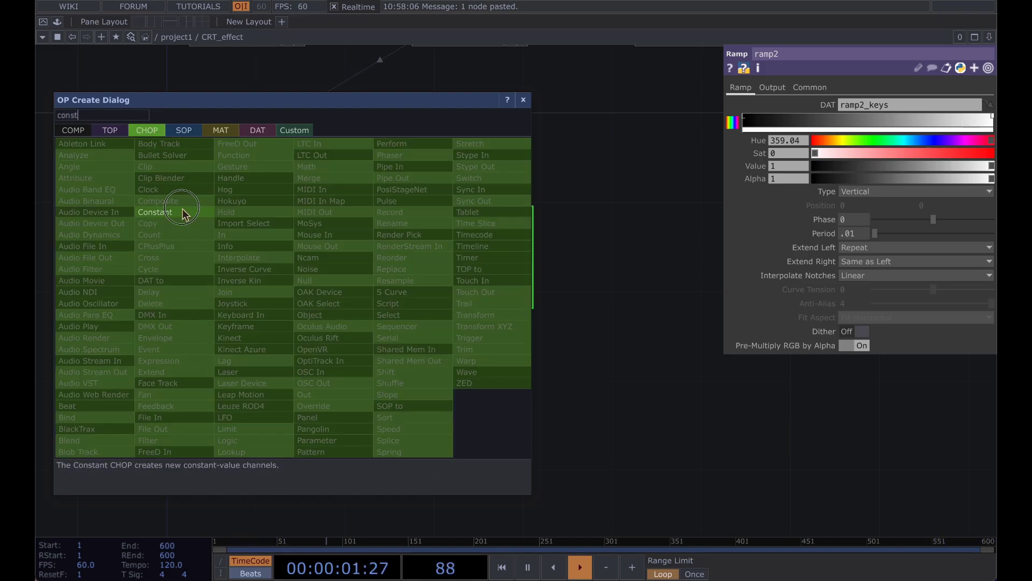
click(185, 214)
click(258, 262)
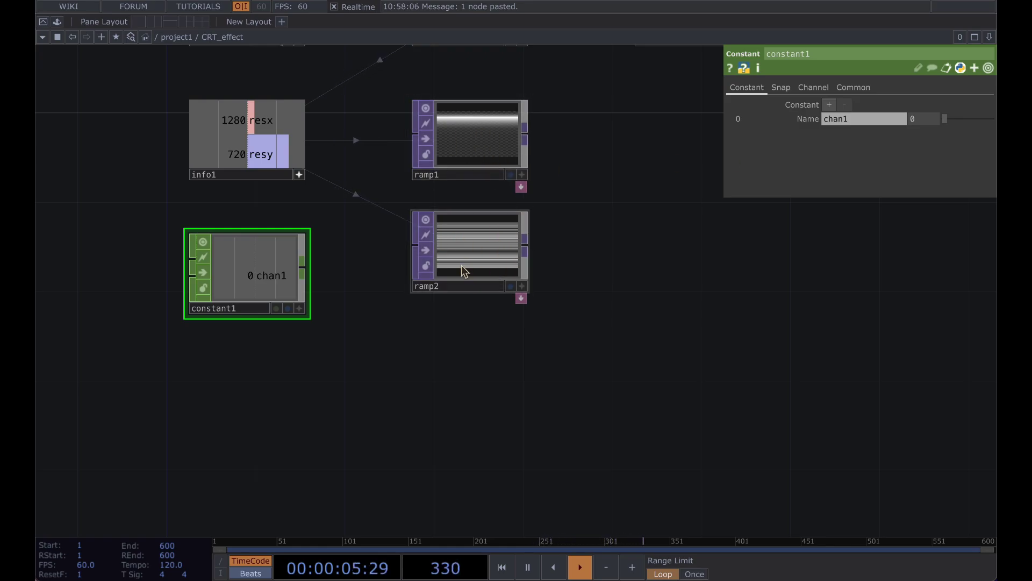
click(860, 120)
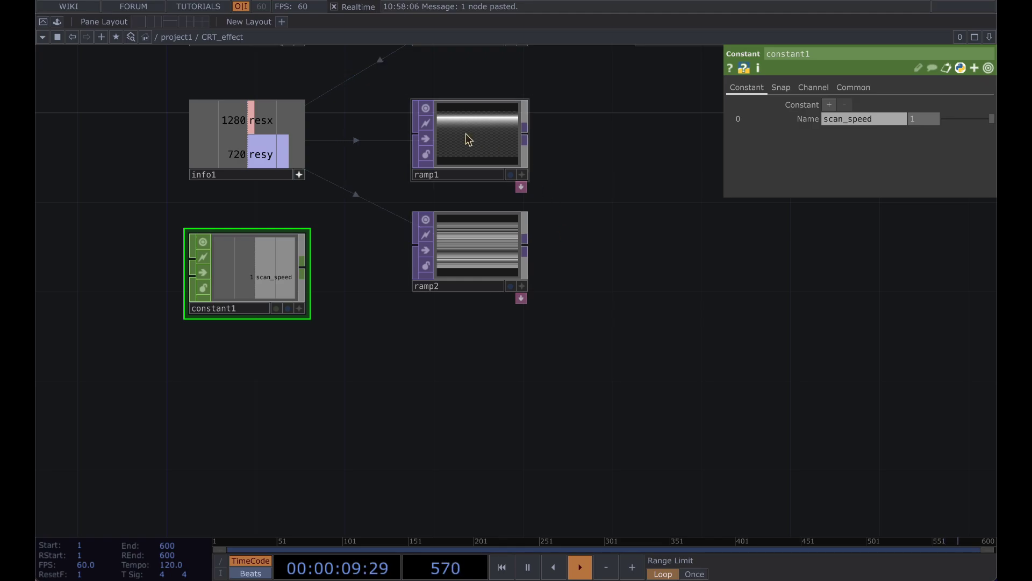
Set ramp2's phase to the expression absTime.seconds * op('constant1')['scan_speed']
click(466, 260)
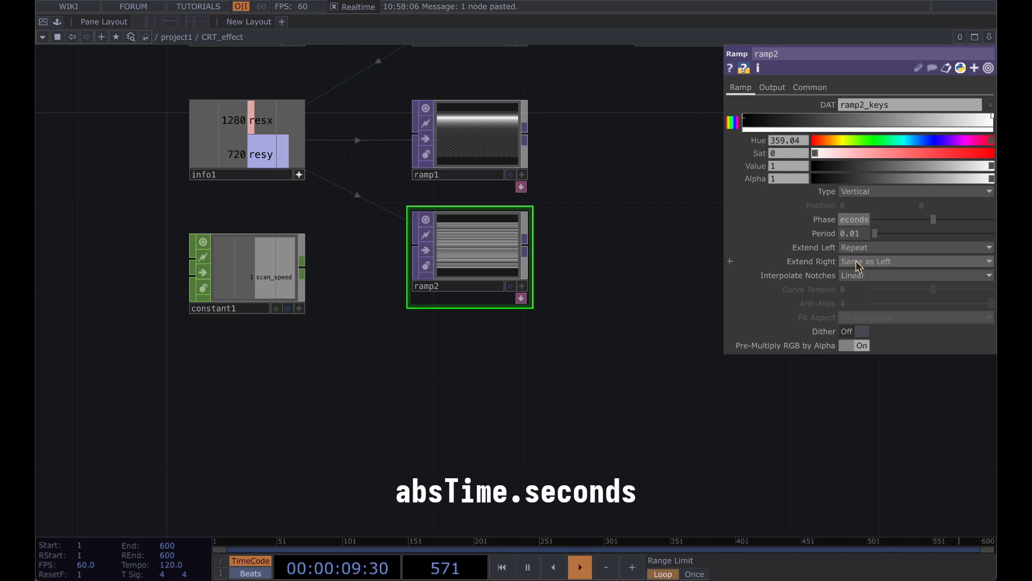
text(* op)
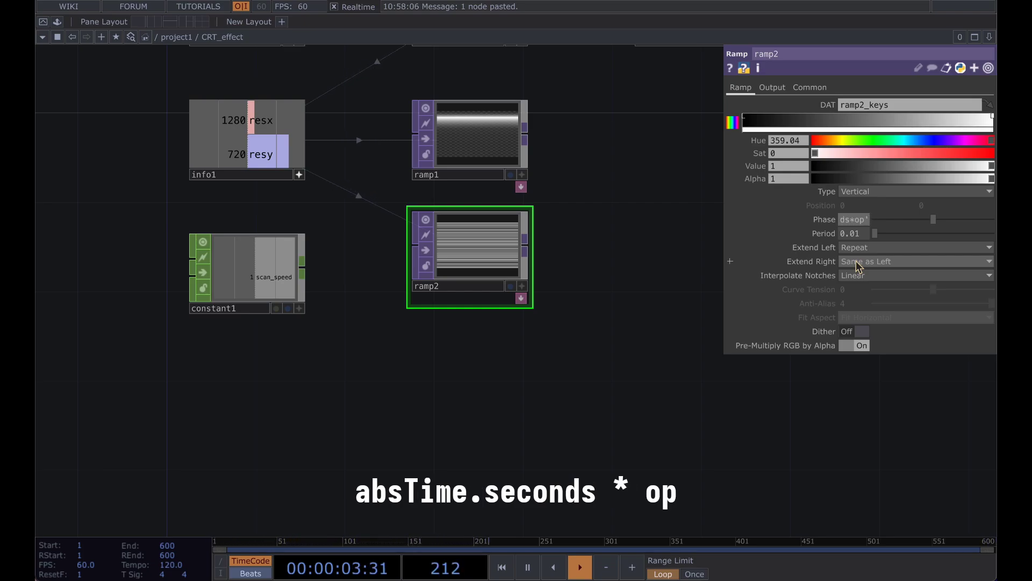
text(('constant1)
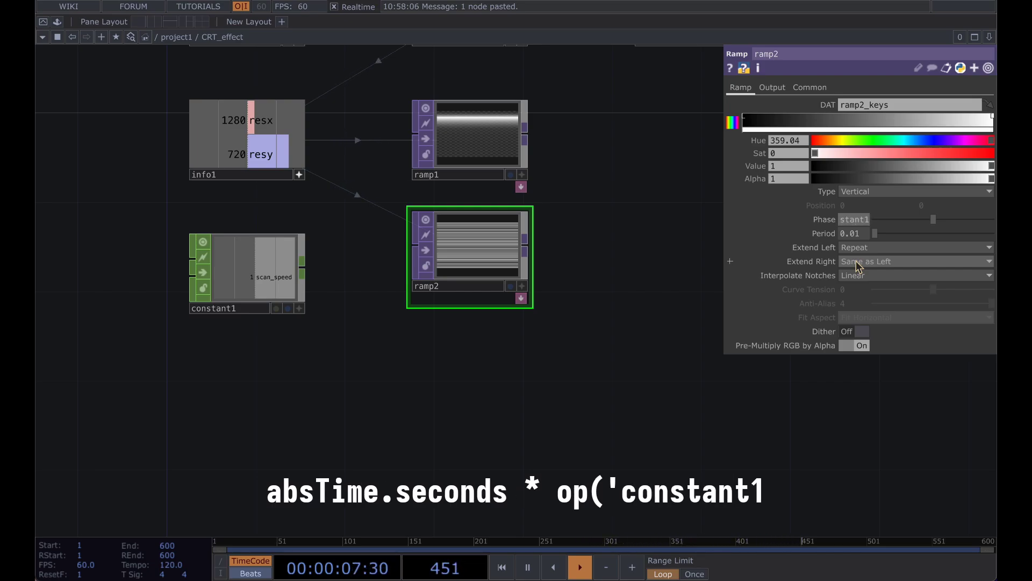
text('))
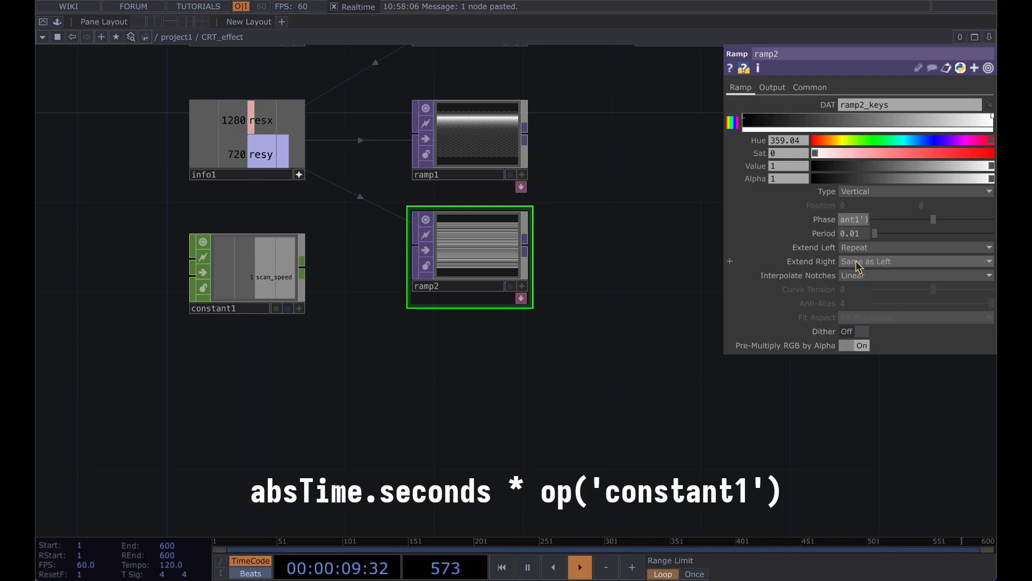
text(['s)
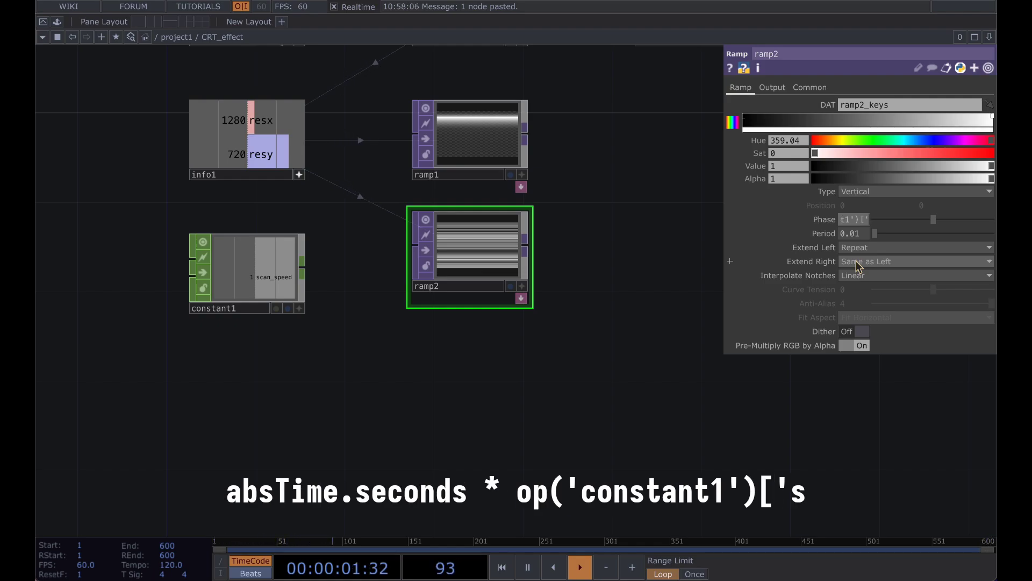
text(can_spee)
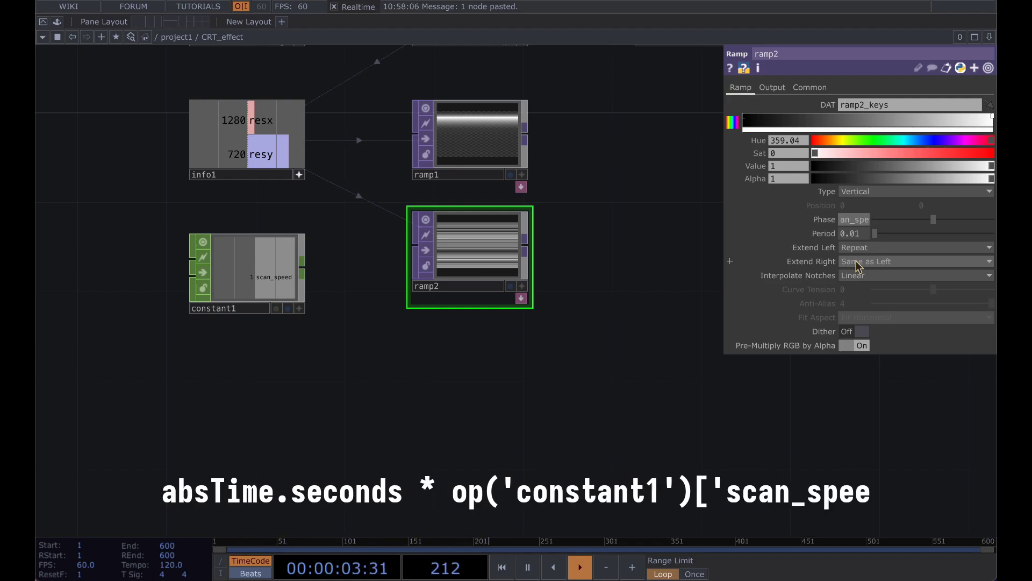
text(d'])
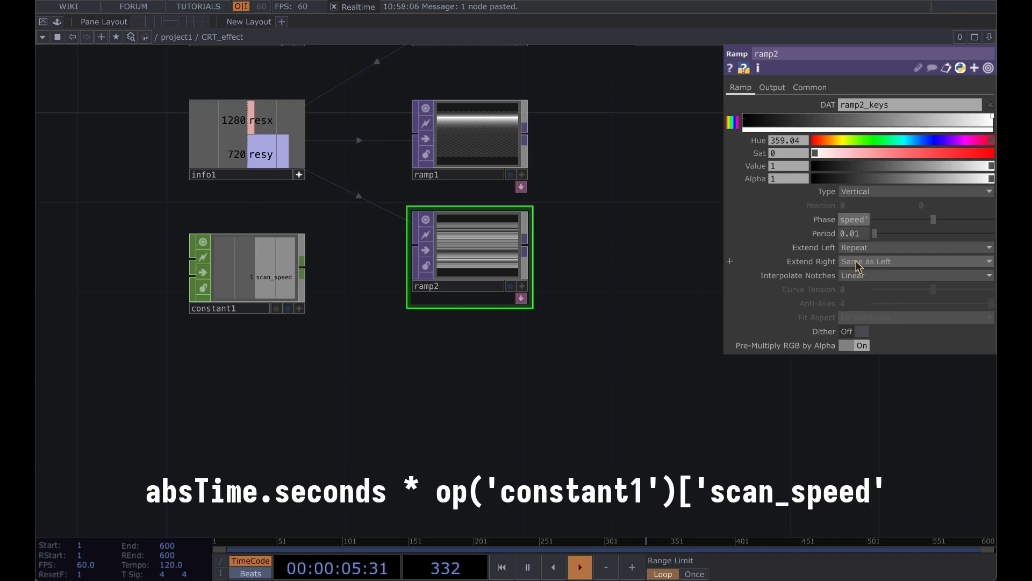
key(Return)
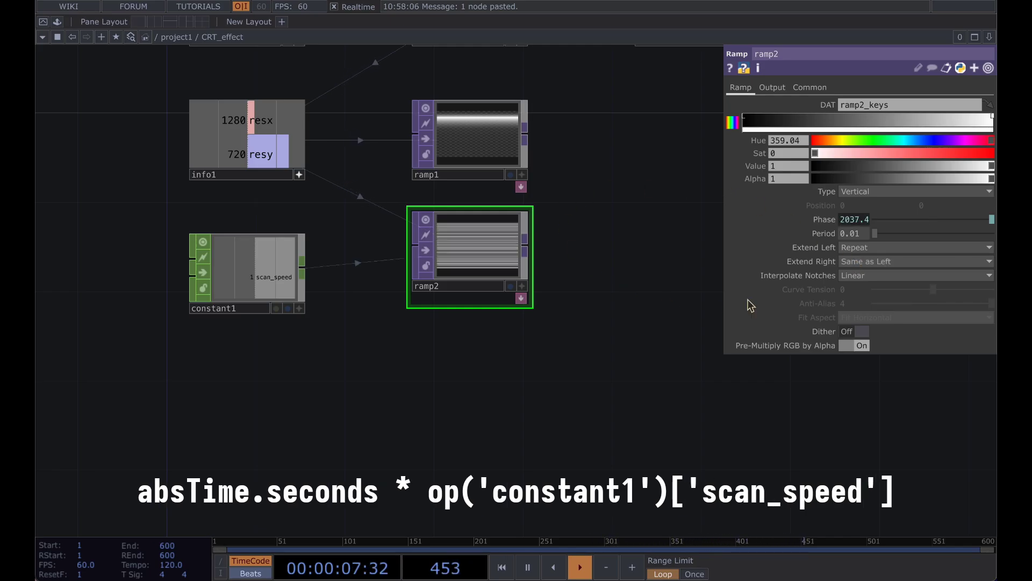
scroll(622, 201, up, 1)
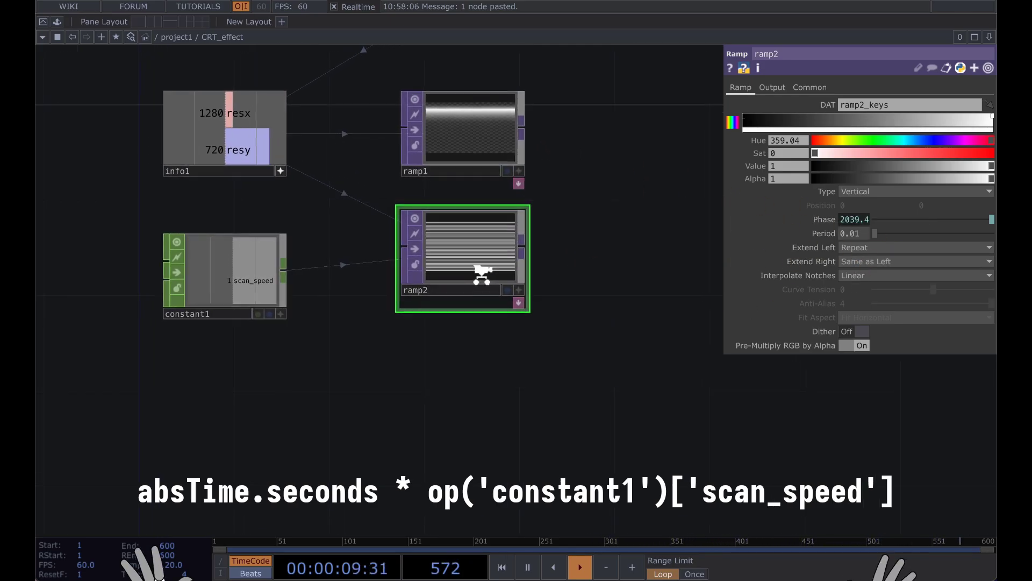
Try different scan_speed values on constant1 to check how ramp2's scan lines move
scroll(506, 264, up, 5)
scroll(505, 262, down, 10)
scroll(502, 258, up, 5)
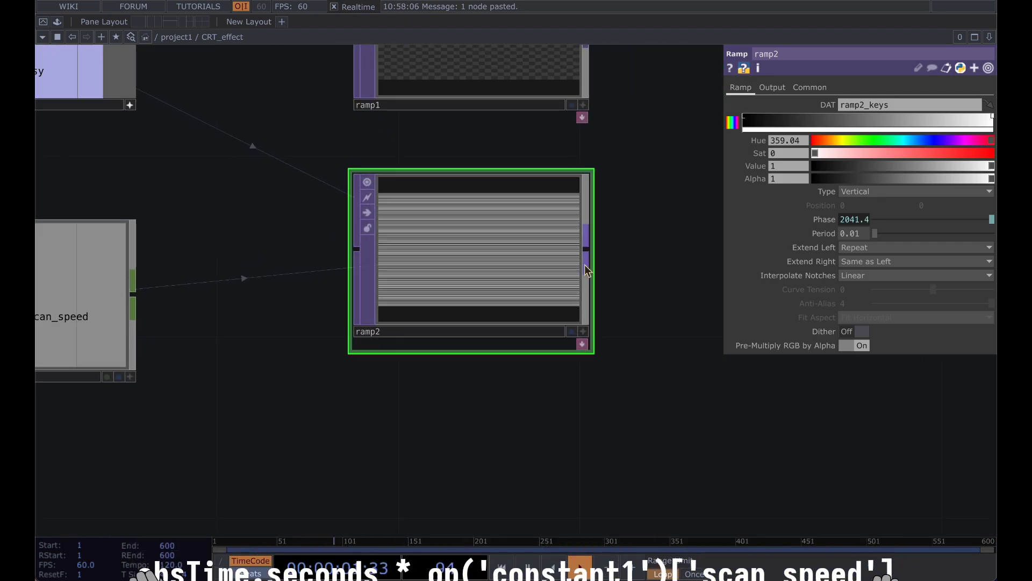
drag(198, 316, 396, 207)
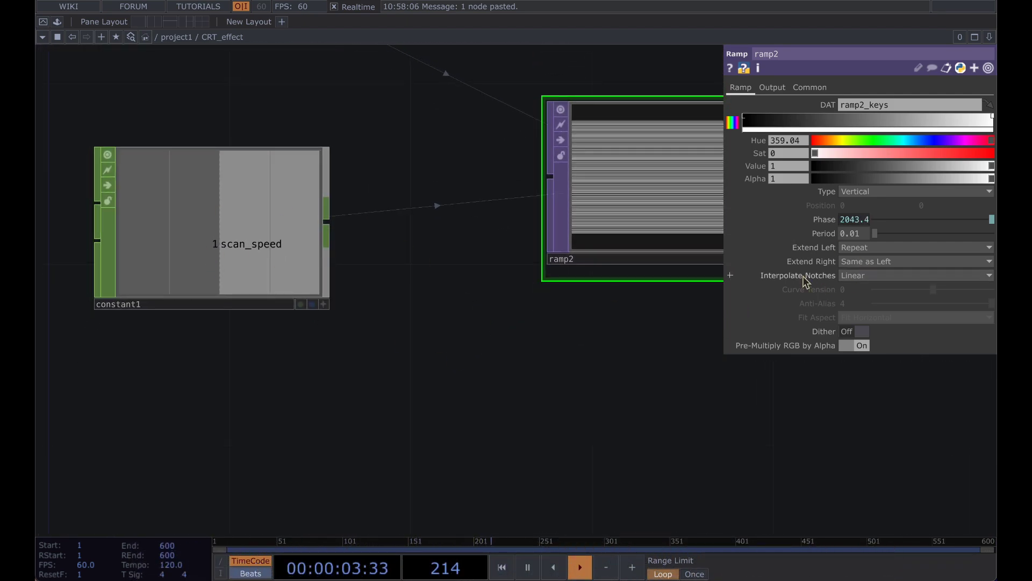
click(281, 260)
drag(957, 120, 995, 119)
drag(816, 277, 657, 336)
scroll(590, 171, down, 3)
drag(697, 178, 643, 287)
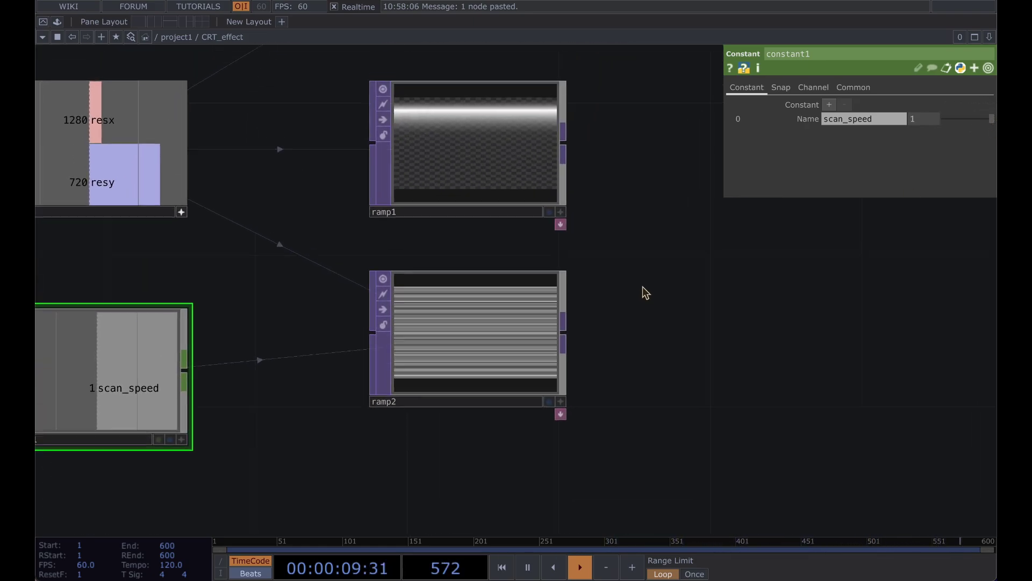
Link ramp1's phase to ramp2's phase by reference so both ramps share the same animation
scroll(498, 196, down, 2)
click(560, 329)
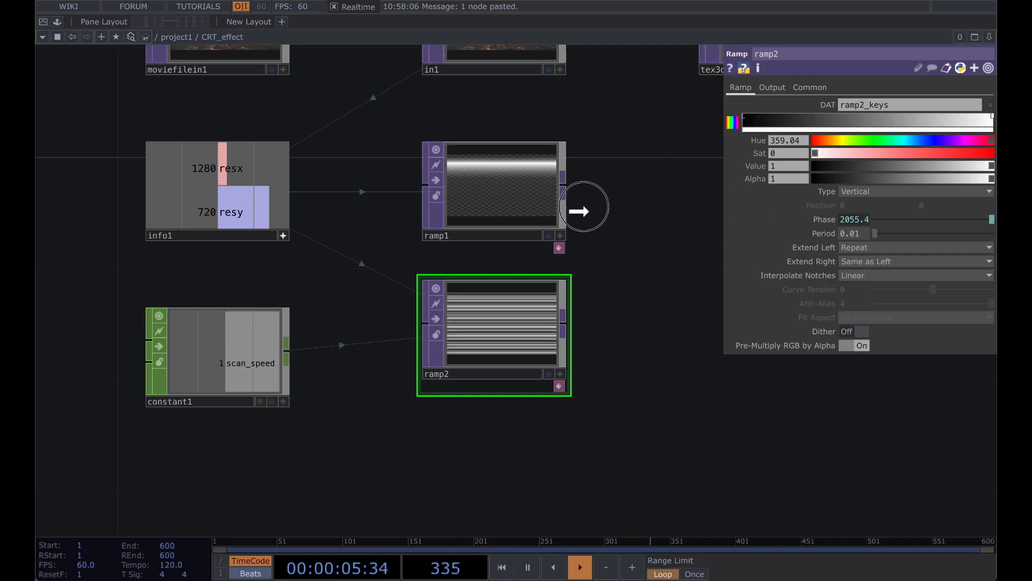
click(554, 200)
drag(553, 200, 847, 219)
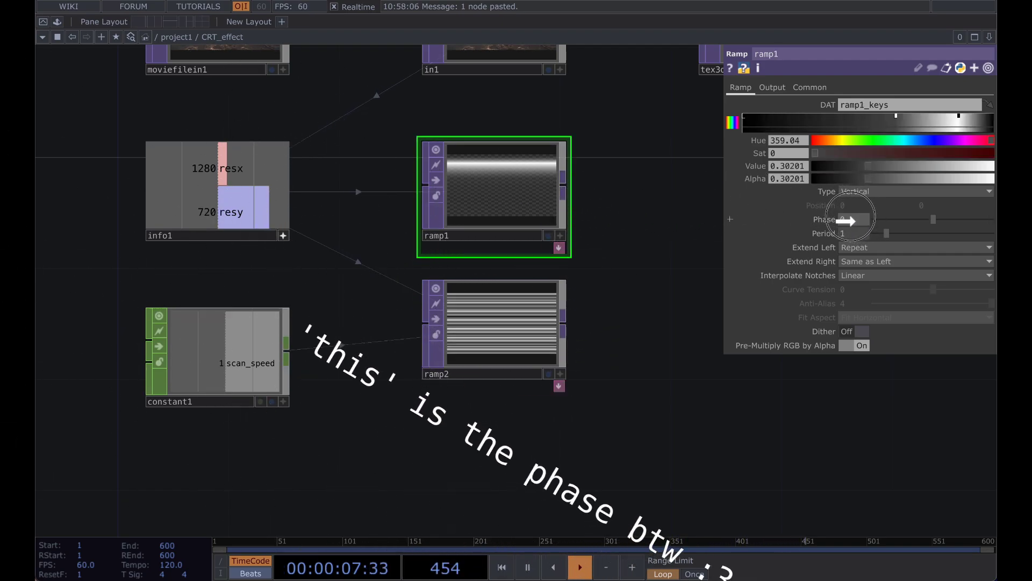
click(849, 216)
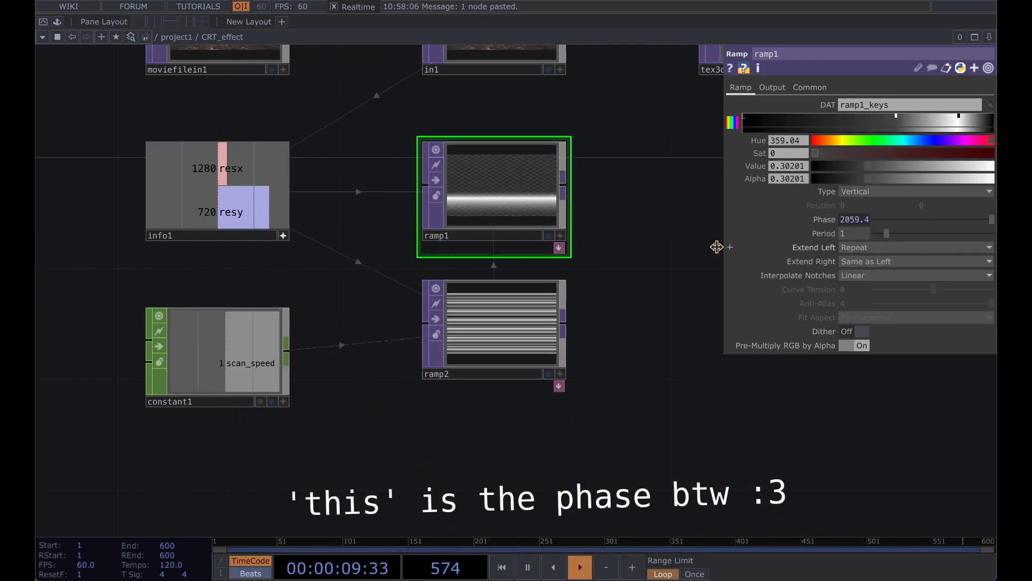
Add an Over TOP after ramp1 and connect ramp2 to its second input
scroll(618, 239, down, 2)
drag(652, 263, 403, 283)
scroll(500, 230, down, 1)
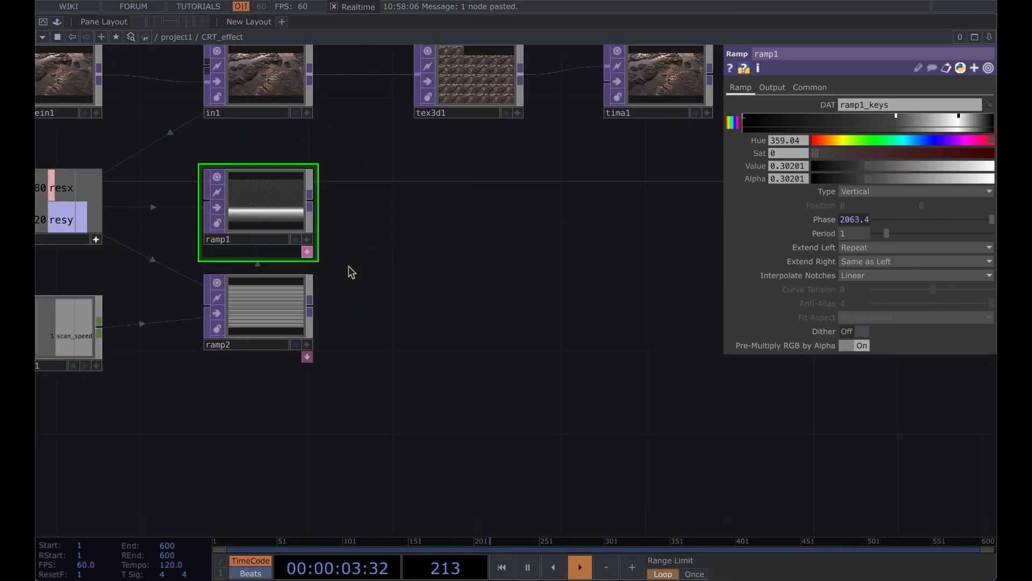
click(311, 205)
click(496, 249)
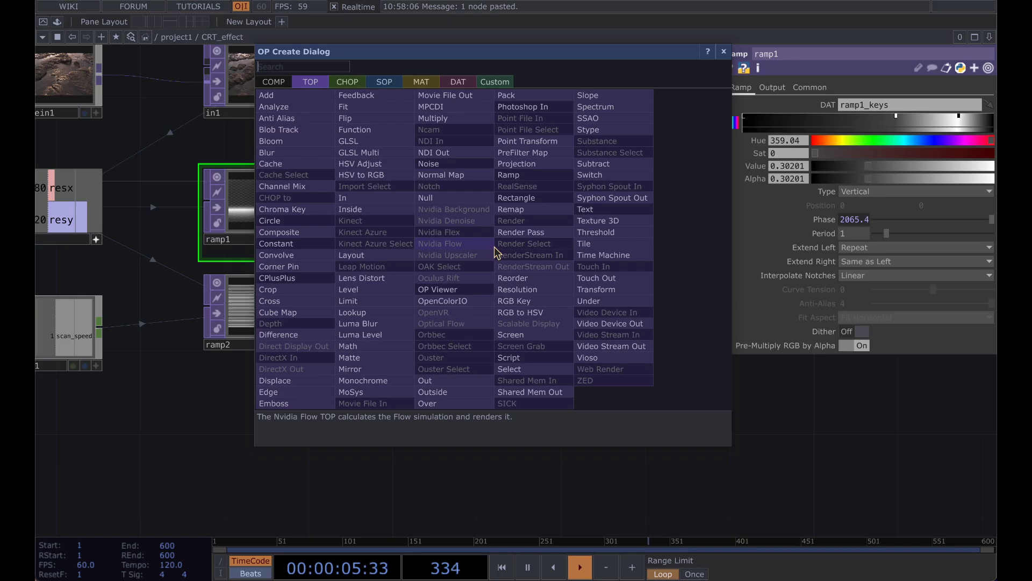
text(over)
click(455, 403)
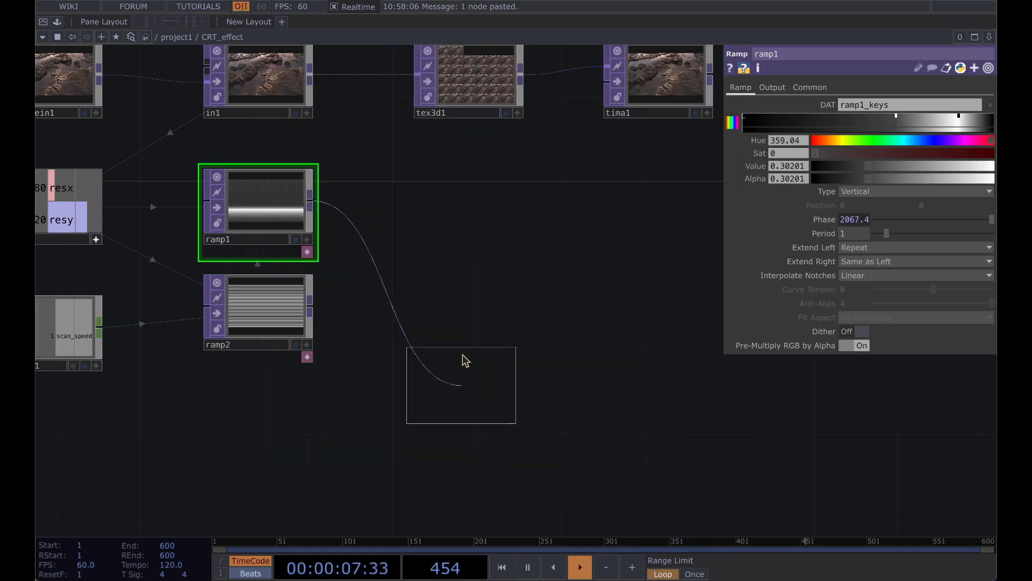
click(486, 256)
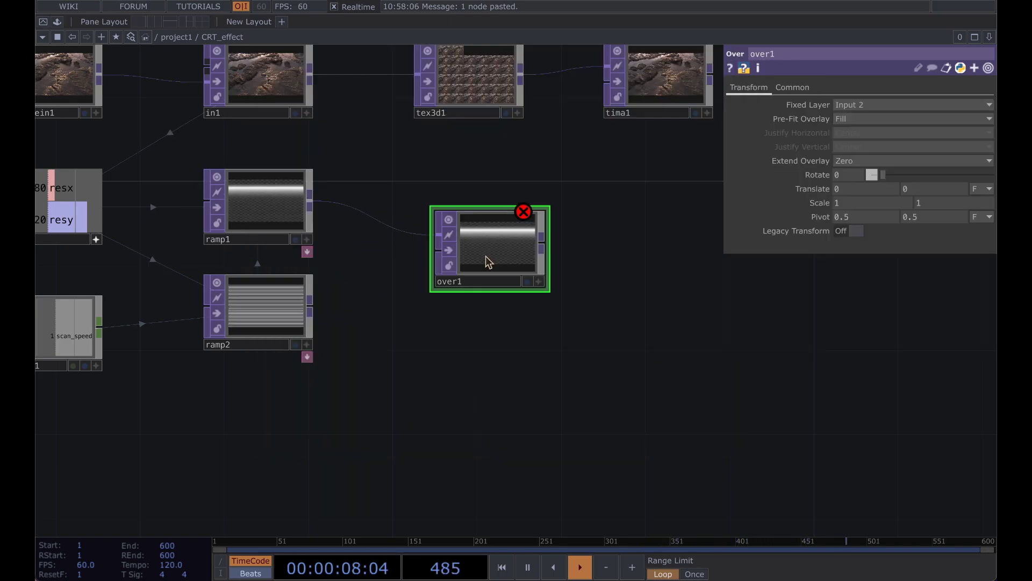
click(439, 251)
click(312, 307)
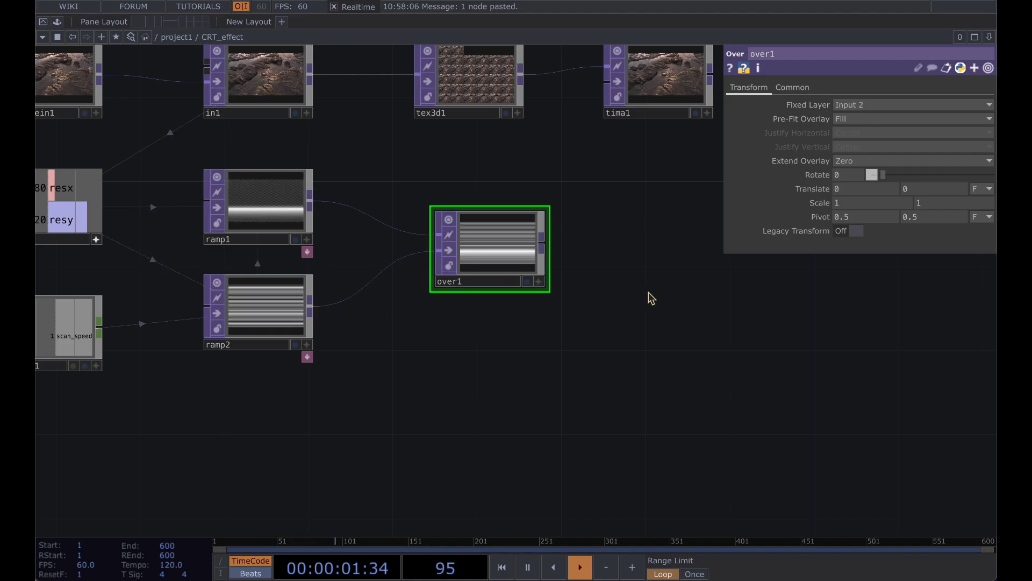
Lower the scan_speed value on constant1
scroll(538, 352, down, 3)
drag(590, 358, 622, 280)
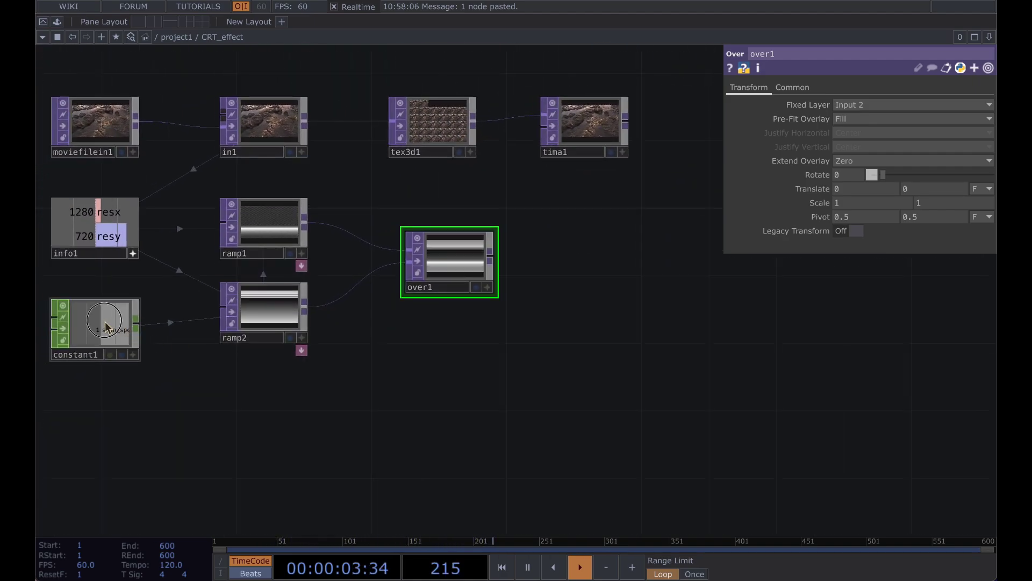
click(105, 325)
drag(994, 120, 971, 119)
Add a Null TOP after over1 and place the two nodes closer together beside the ramps
drag(594, 364, 474, 387)
scroll(603, 271, down, 1)
key(p)
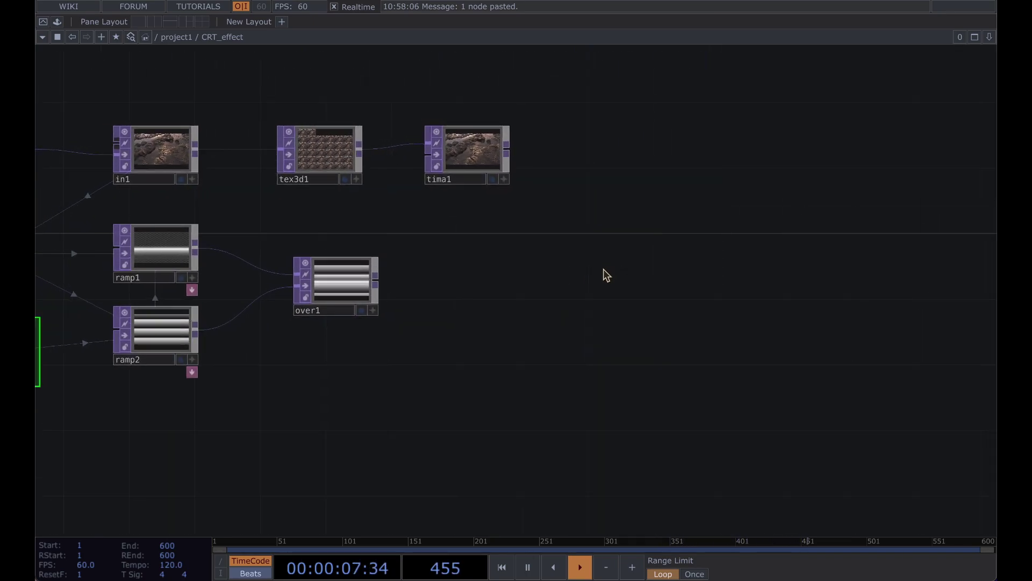
drag(517, 350, 439, 365)
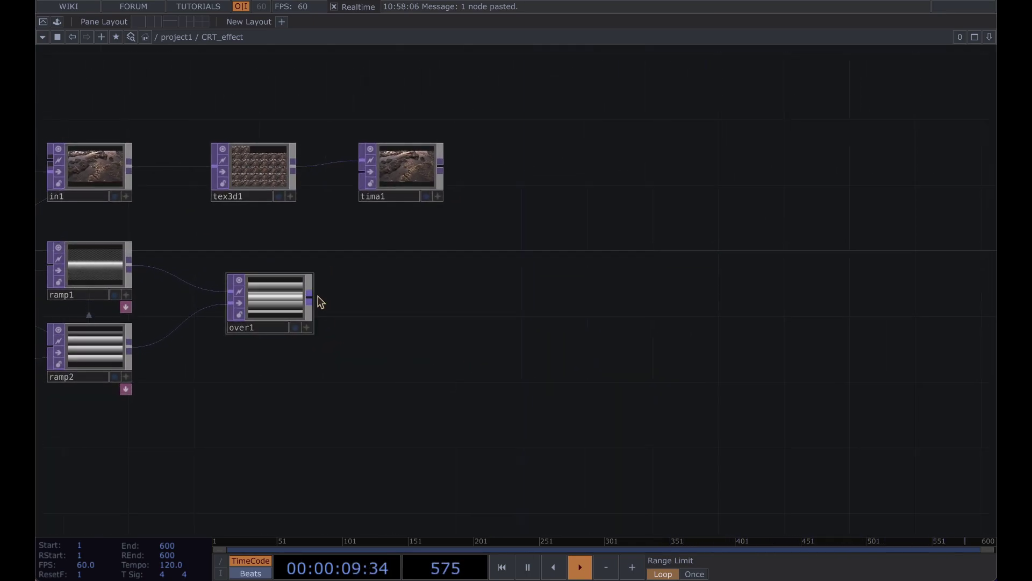
click(309, 302)
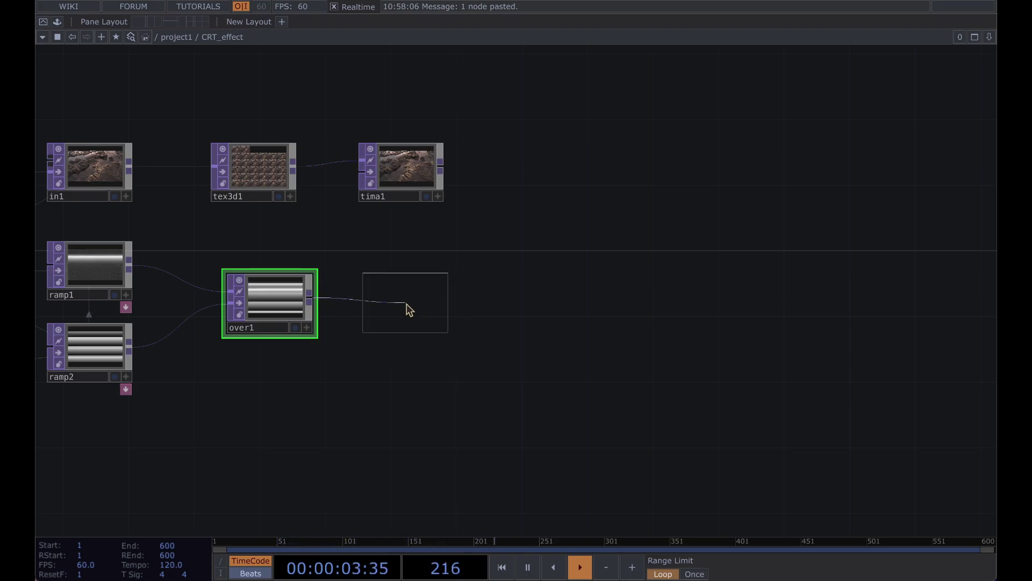
click(407, 304)
drag(279, 302, 235, 303)
drag(407, 302, 325, 302)
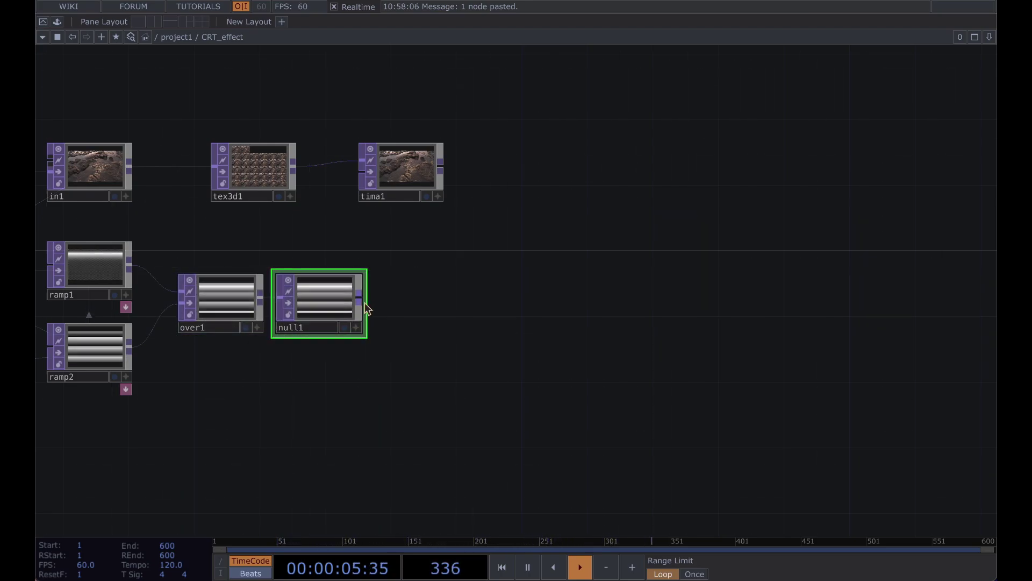
Connect null1 to tima1's second input and move tima1 farther away from tex3d1
click(359, 295)
click(360, 185)
drag(405, 169, 554, 169)
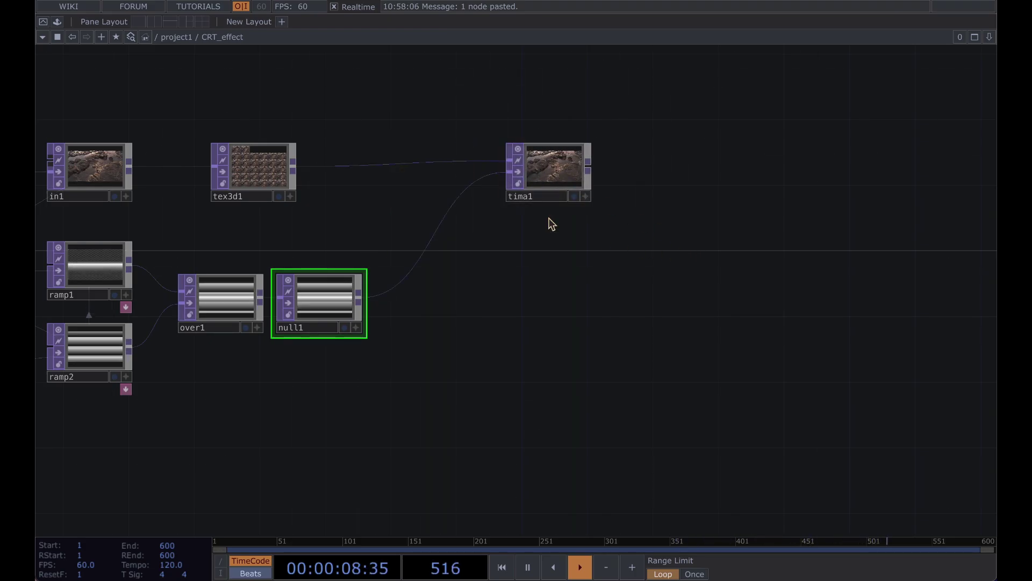
Show tima1's output as the network background and space out the tima1 and null1 nodes
click(575, 196)
drag(587, 382, 473, 423)
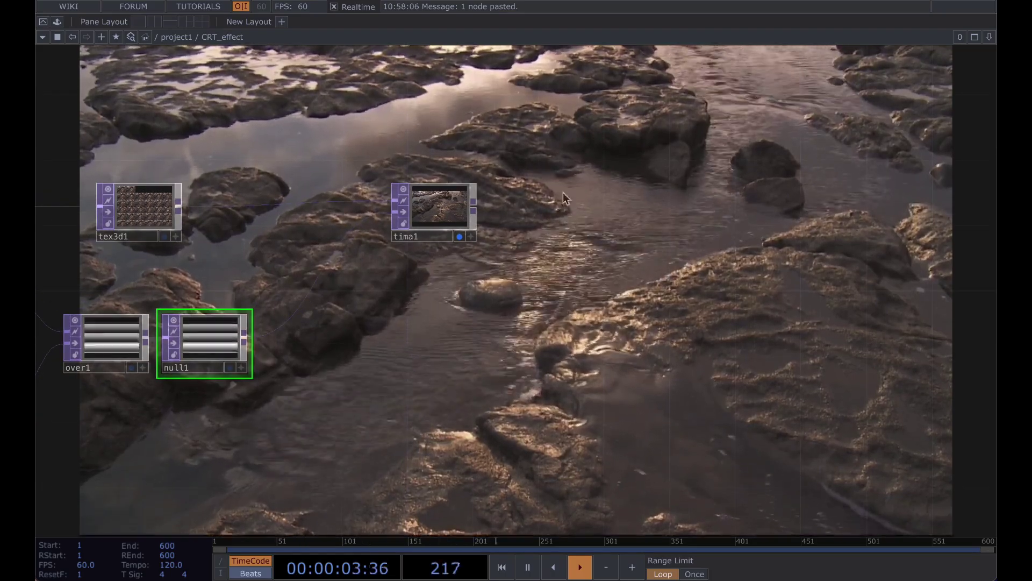
click(460, 237)
drag(439, 204, 470, 204)
scroll(606, 273, down, 2)
drag(594, 314, 517, 322)
click(440, 260)
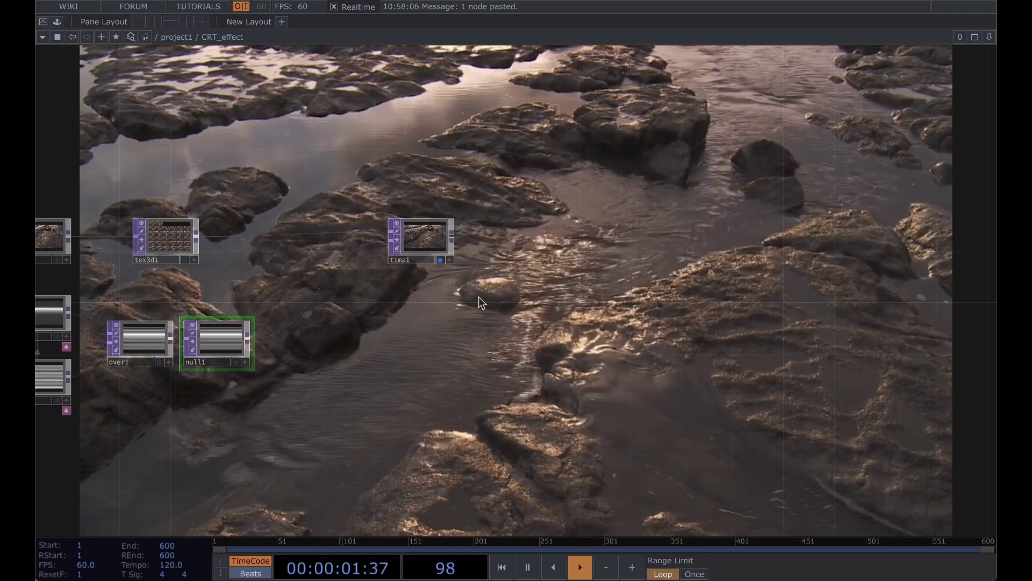
drag(221, 337, 234, 337)
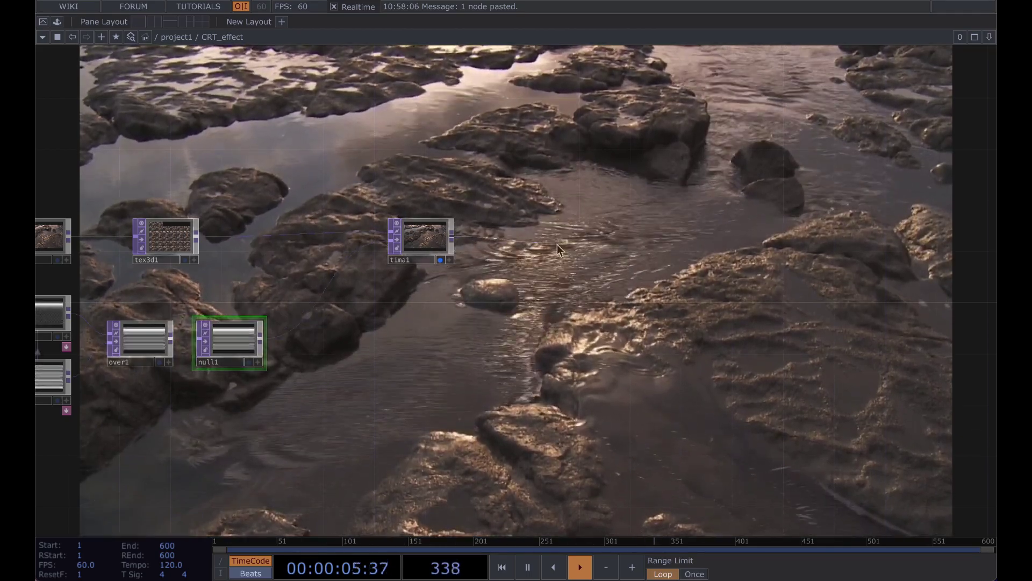
Add a Displace TOP after tima1 and connect null1 to its second input
key(Tab)
text(dis)
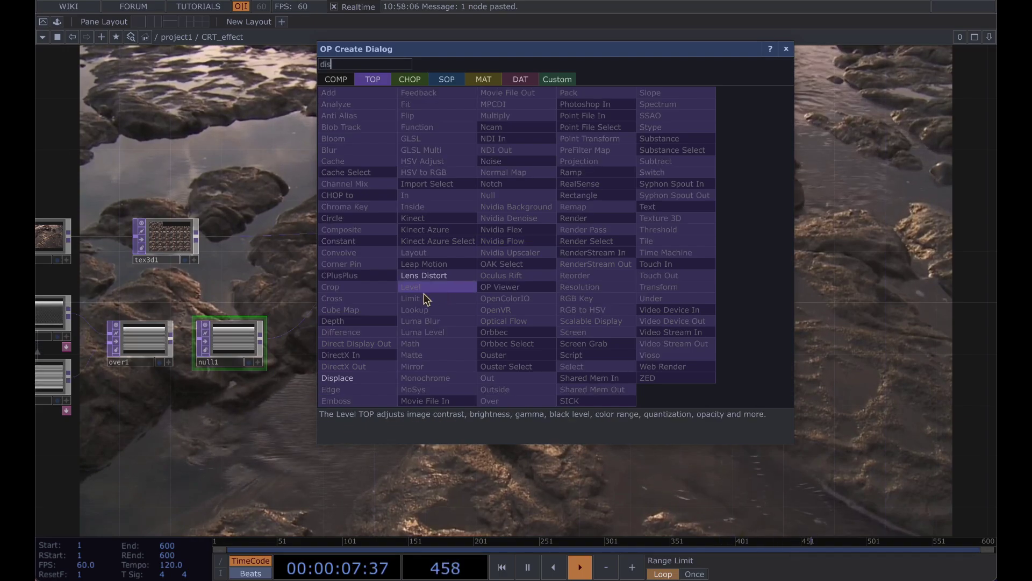
click(342, 378)
click(579, 247)
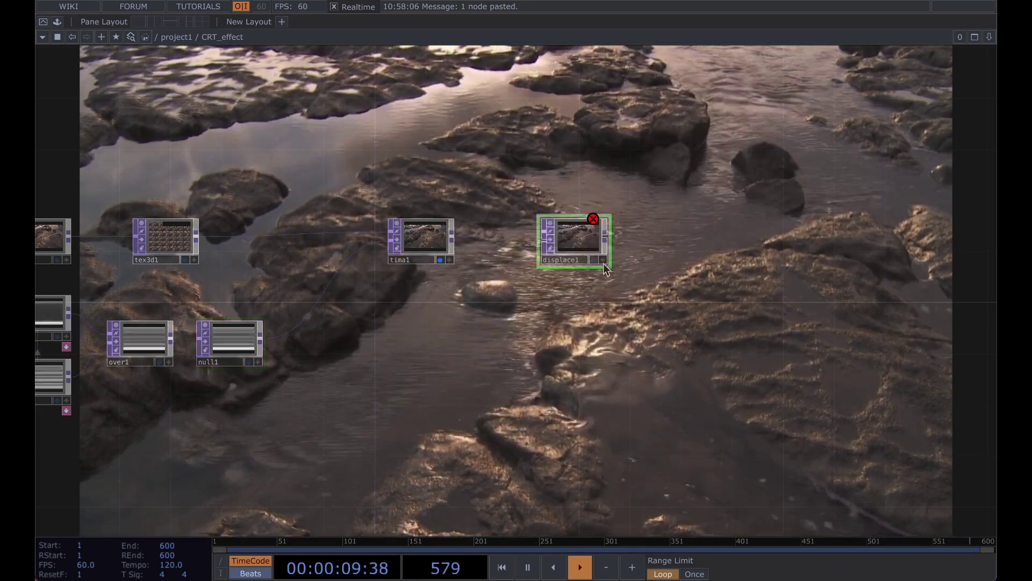
drag(492, 298, 261, 339)
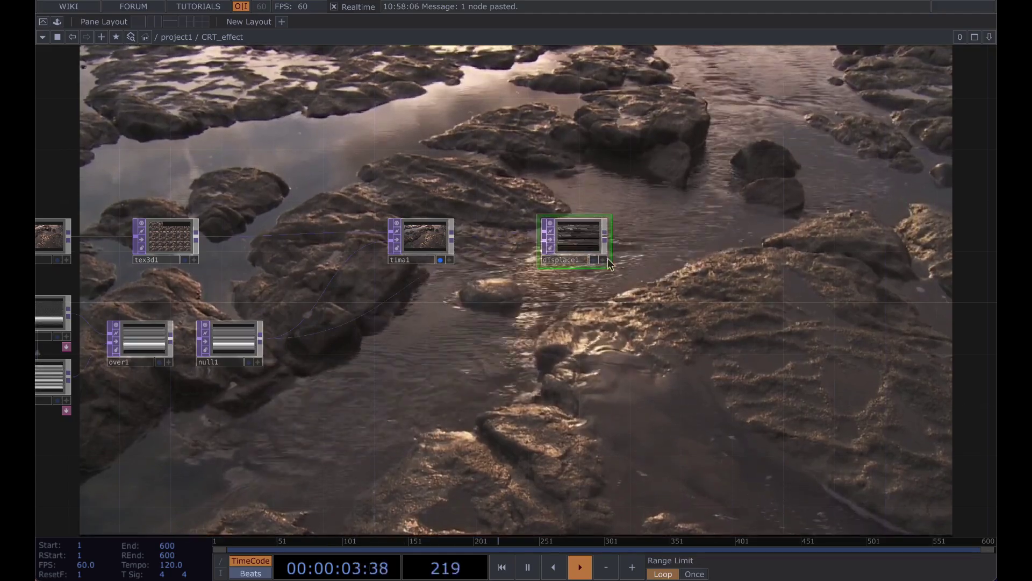
Show displace1's output as the background instead of tima1's and set its Displace Weight to 0 and .005
click(440, 260)
click(593, 260)
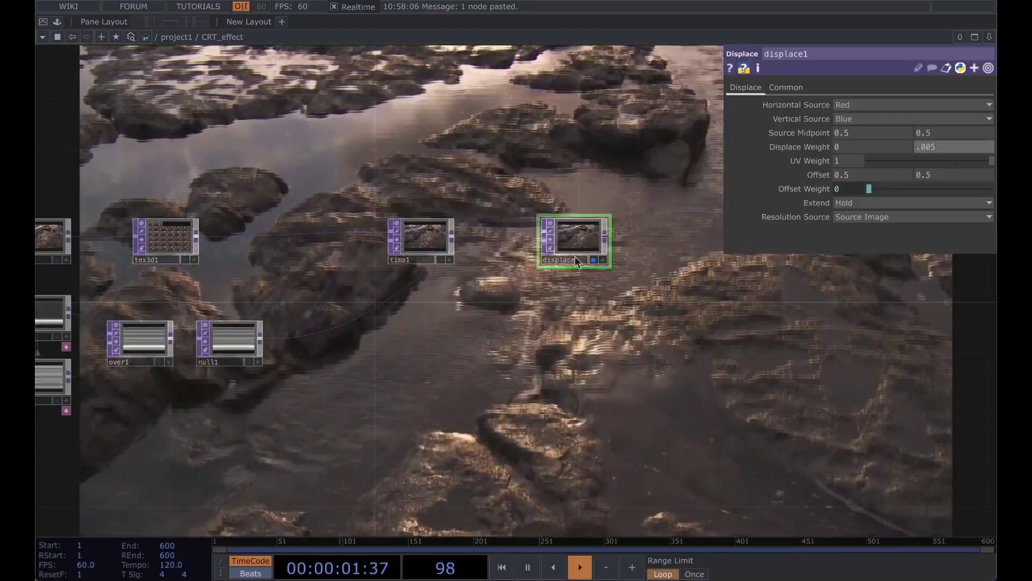
drag(693, 197, 554, 189)
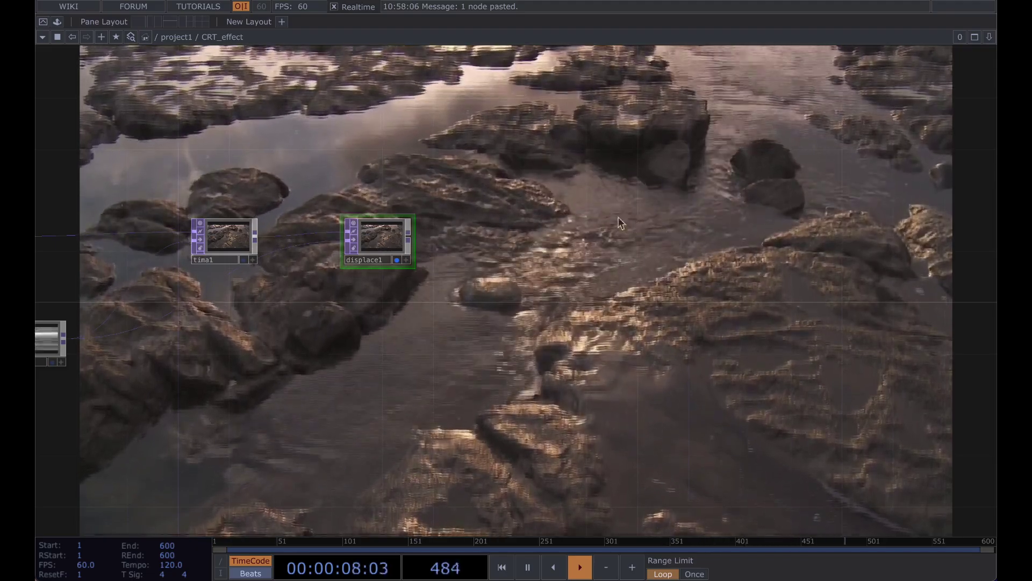
Add a Lens Distort TOP after displace1
drag(626, 274, 659, 284)
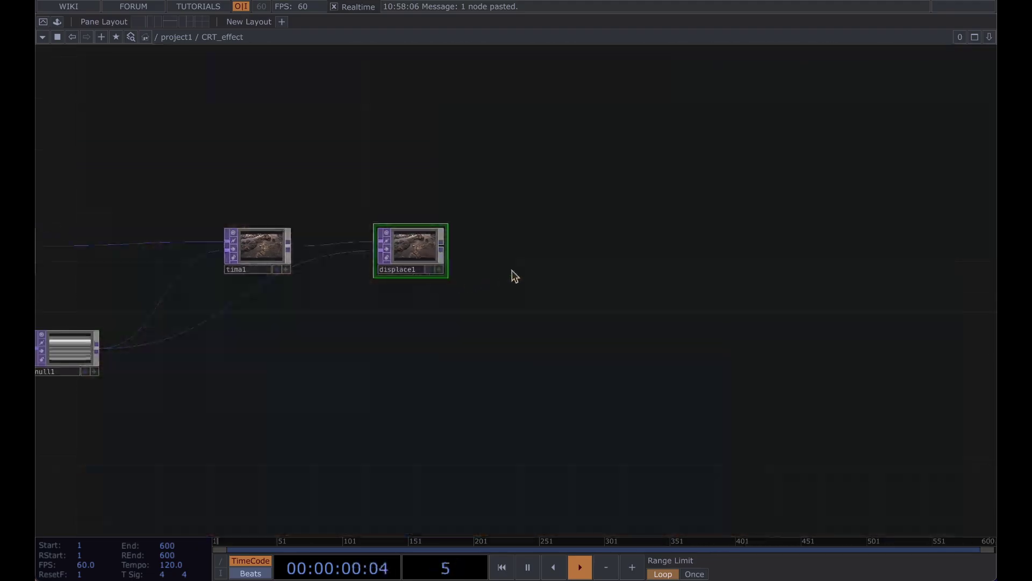
click(601, 251)
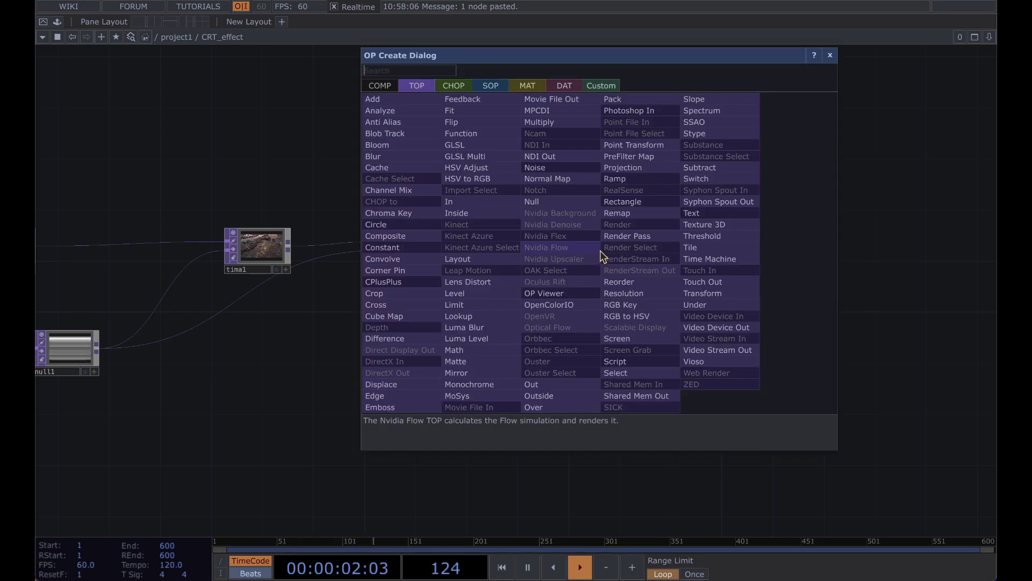
text(lens)
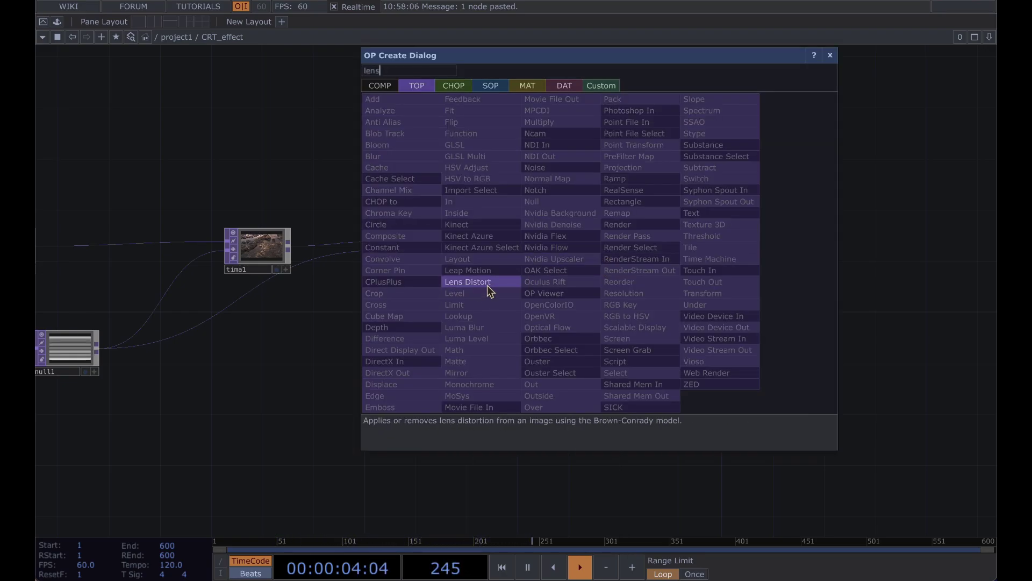
key(Return)
drag(686, 245, 602, 178)
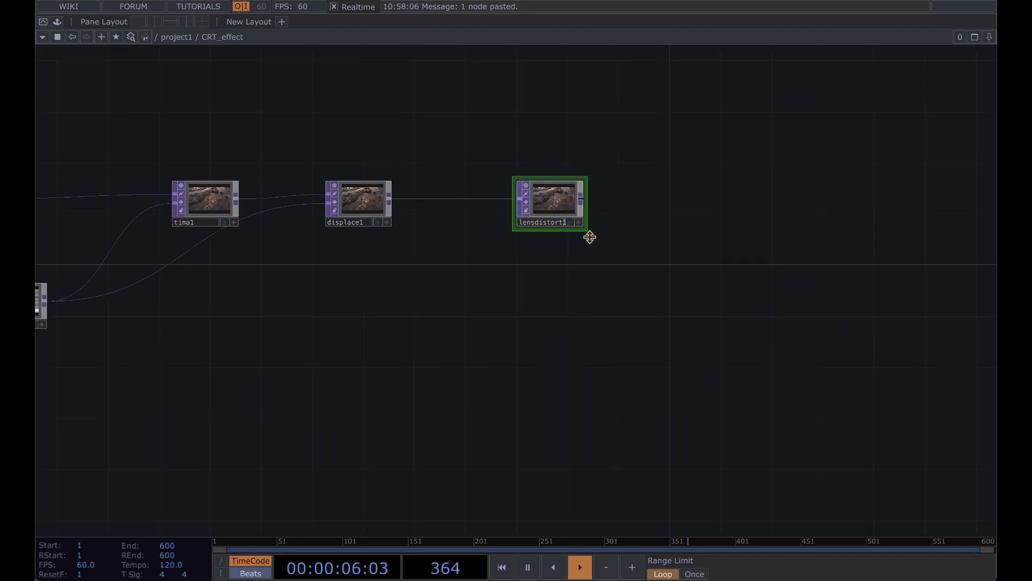
Duplicate lensdistort1 twice, keeping displace1 as input, and stack the copies directly below it
key(ctrl+v)
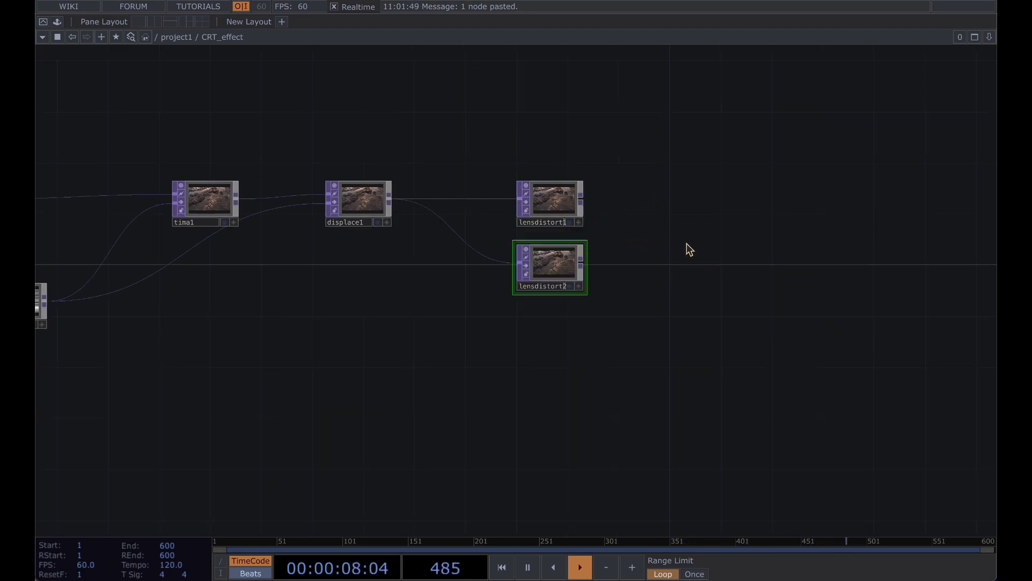
key(ctrl+v)
drag(573, 315, 566, 307)
Add a Reorder TOP after lensdistort1 and connect lensdistort2 to its second input
key(Tab)
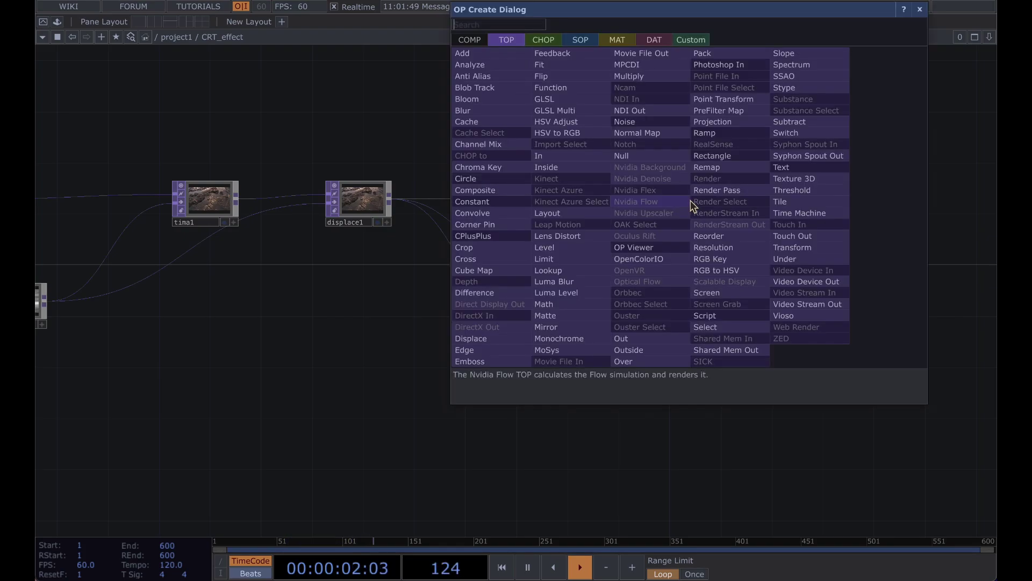
text(reord)
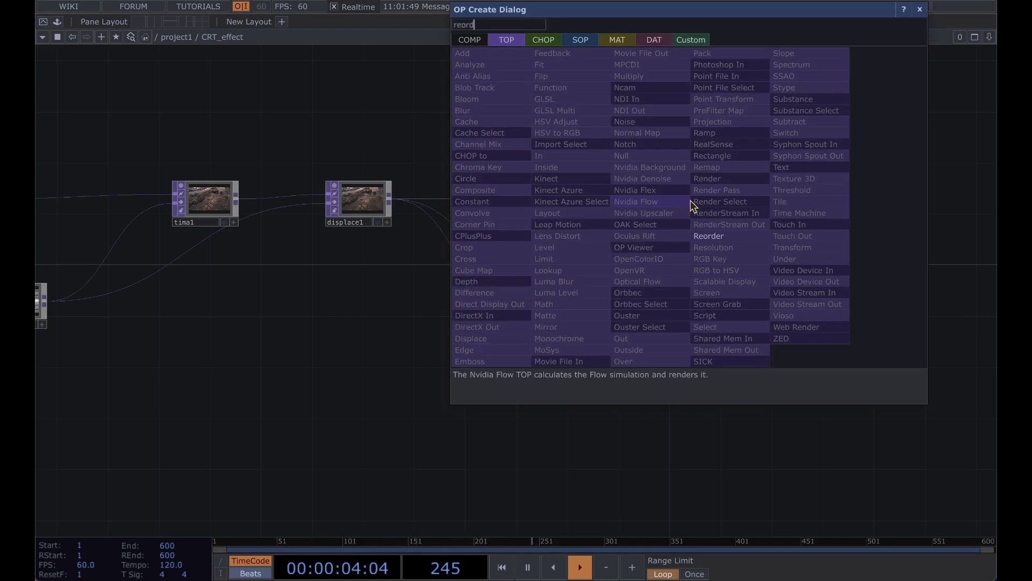
click(731, 236)
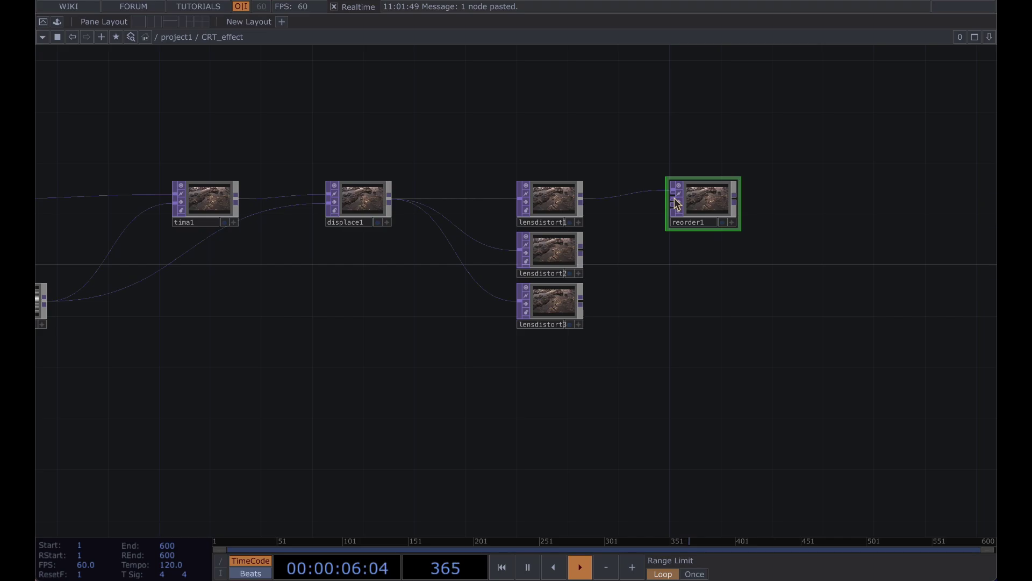
drag(674, 198, 581, 250)
Add a Constant CHOP above lensdistort1 with a channel named chromaticabbrstr set to 0.01
drag(679, 118, 668, 215)
key(Tab)
click(451, 56)
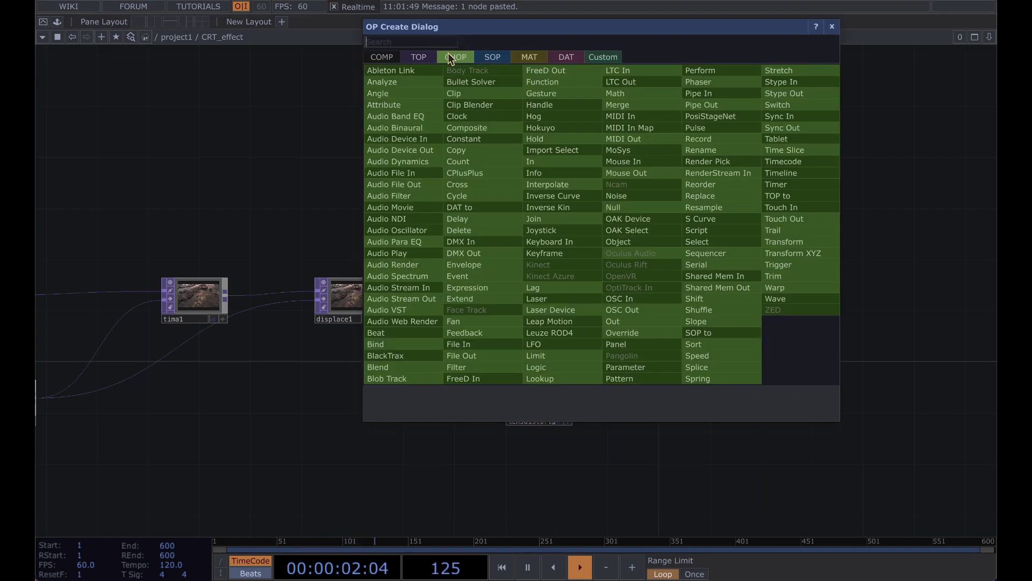
text(cons)
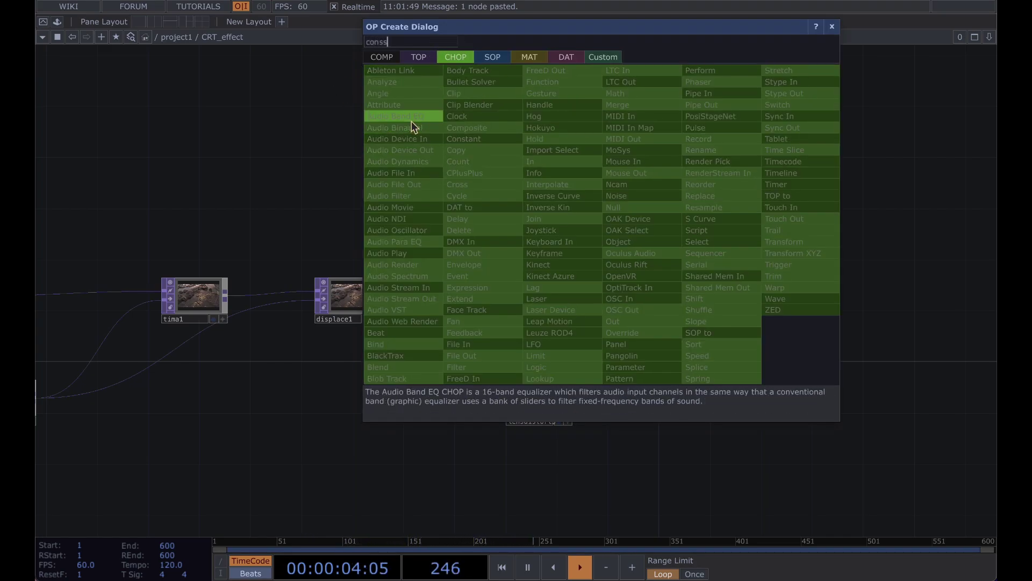
click(475, 141)
click(537, 216)
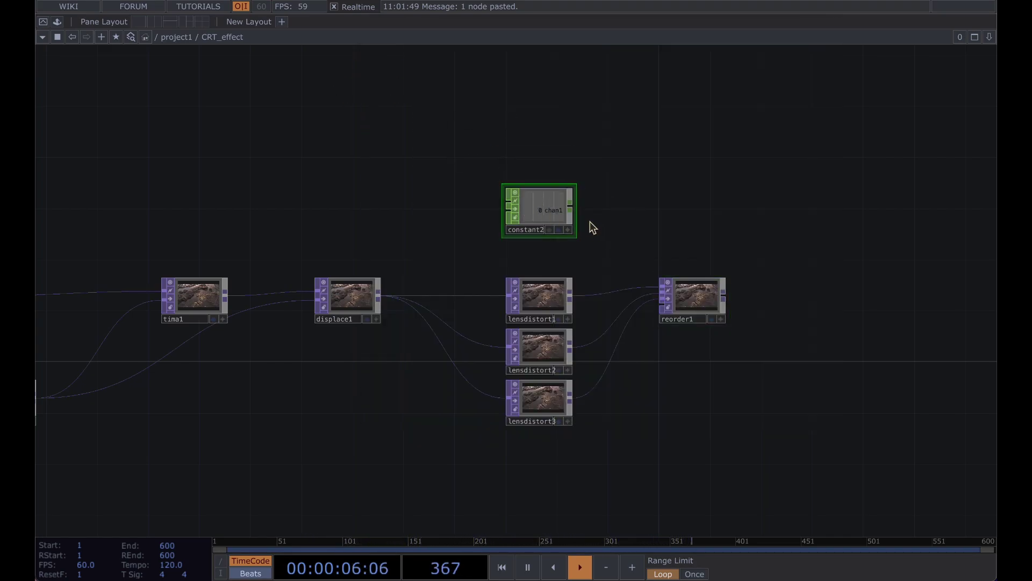
scroll(557, 219, up, 3)
drag(654, 202, 599, 123)
middle_drag(599, 123, 622, 210)
scroll(619, 215, down, 1)
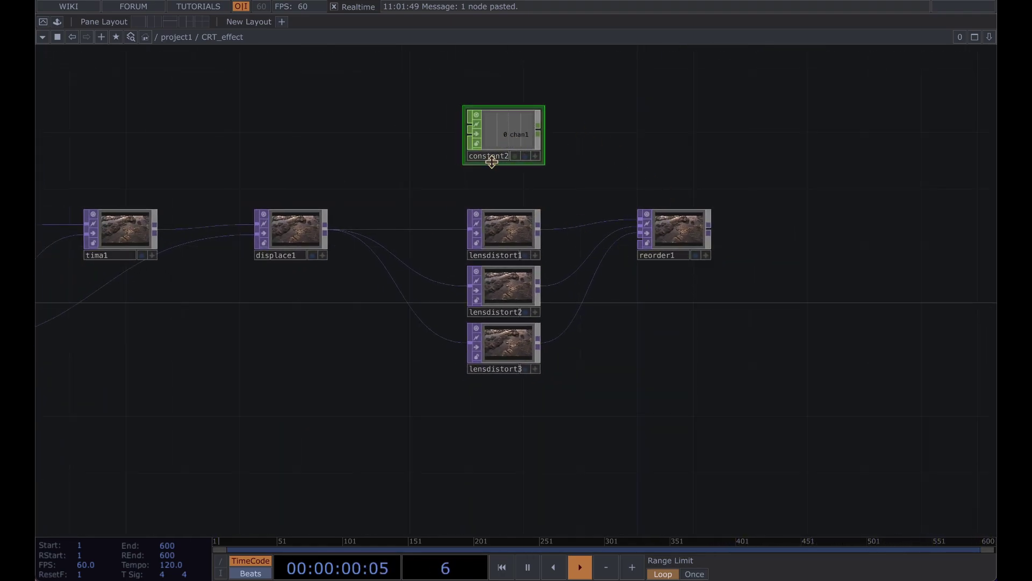
key(p)
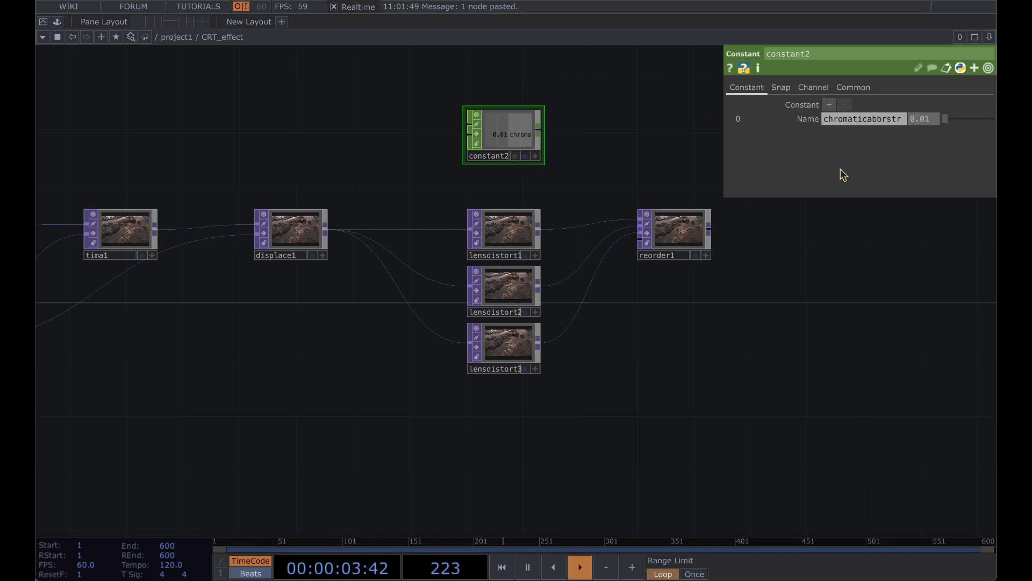
Drive lensdistort1's K1 with constant2's chromaticabbrstr channel through the expression op('constant2')['chromaticabbrstr']
click(519, 238)
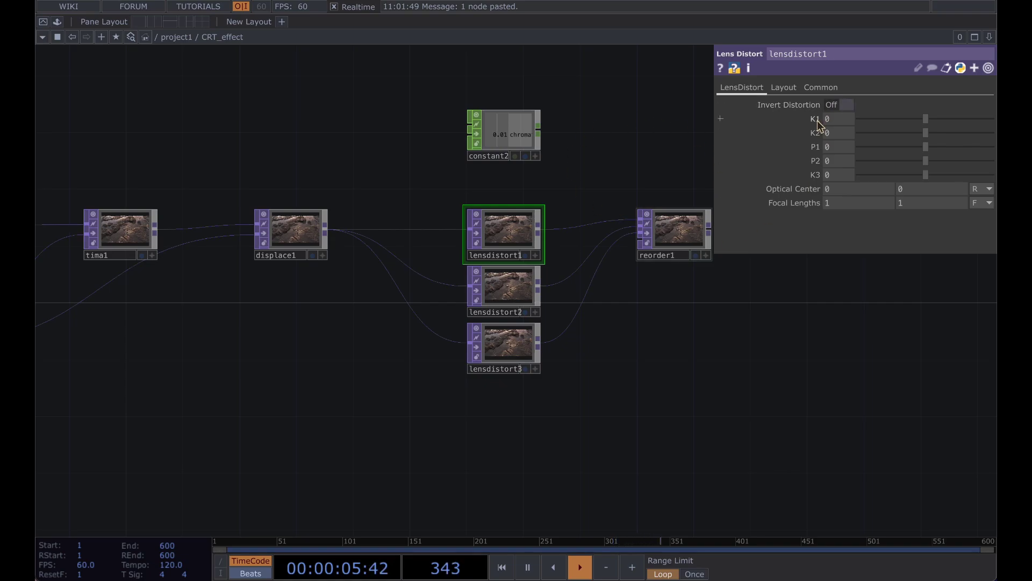
click(535, 156)
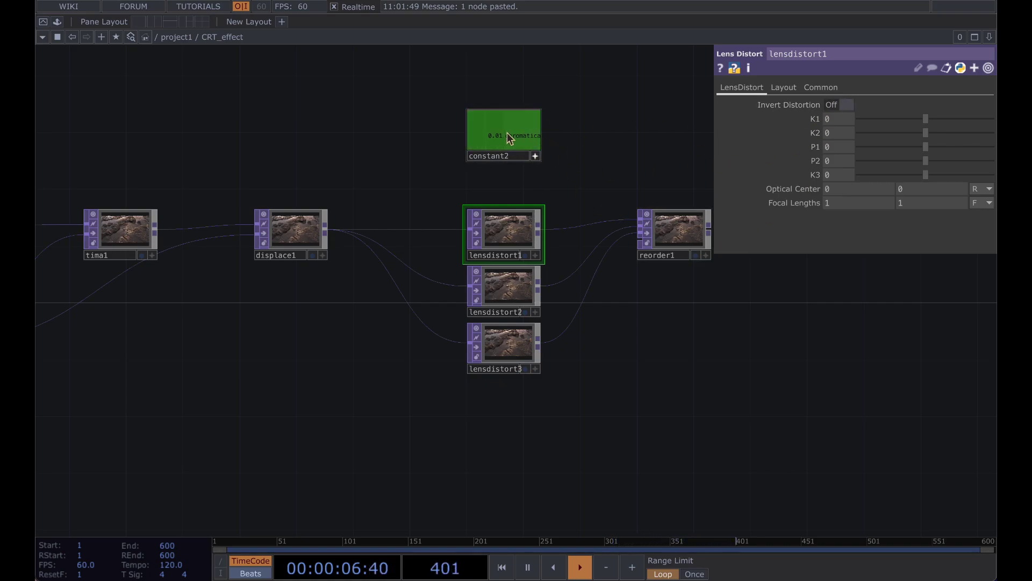
click(847, 124)
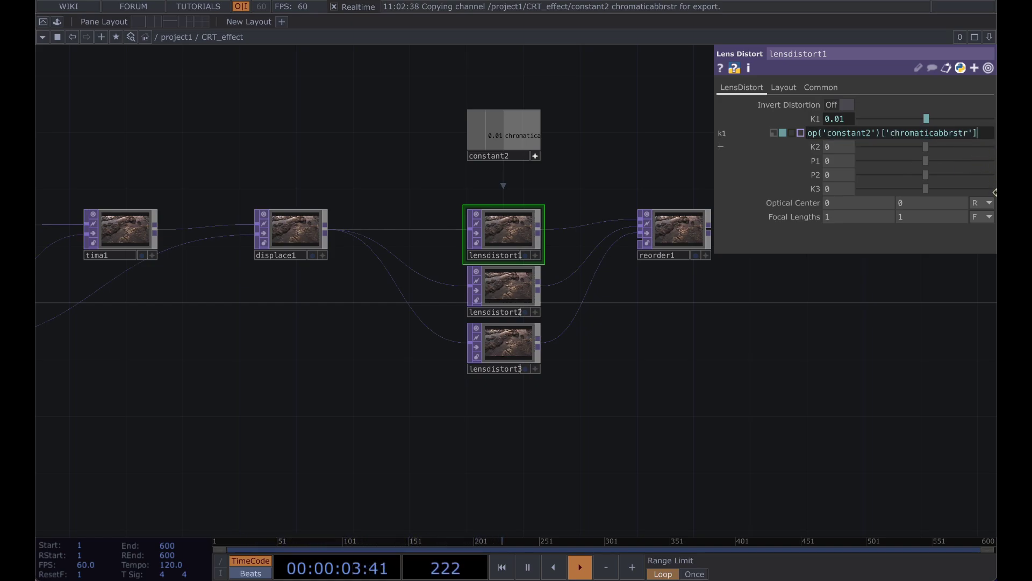
Drive K1 of lensdistort2 and lensdistort3 with op('constant2')['chromaticabbrstr'], adjusted to give 0.02 and 0.03 respectively
click(510, 287)
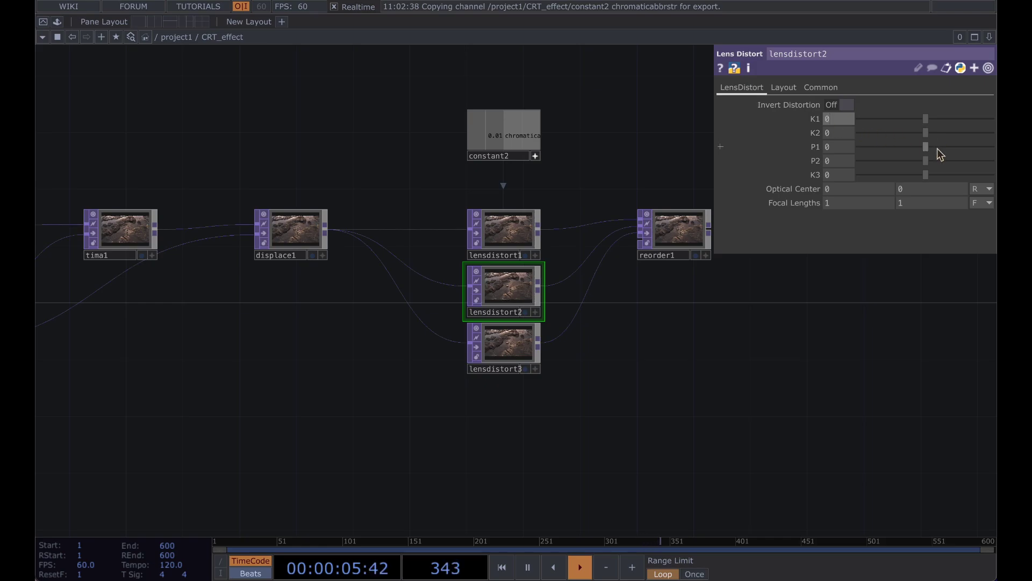
key(BackSpace)
text(op('constant2')['chromaticabbrstr'])
key(Return)
click(815, 119)
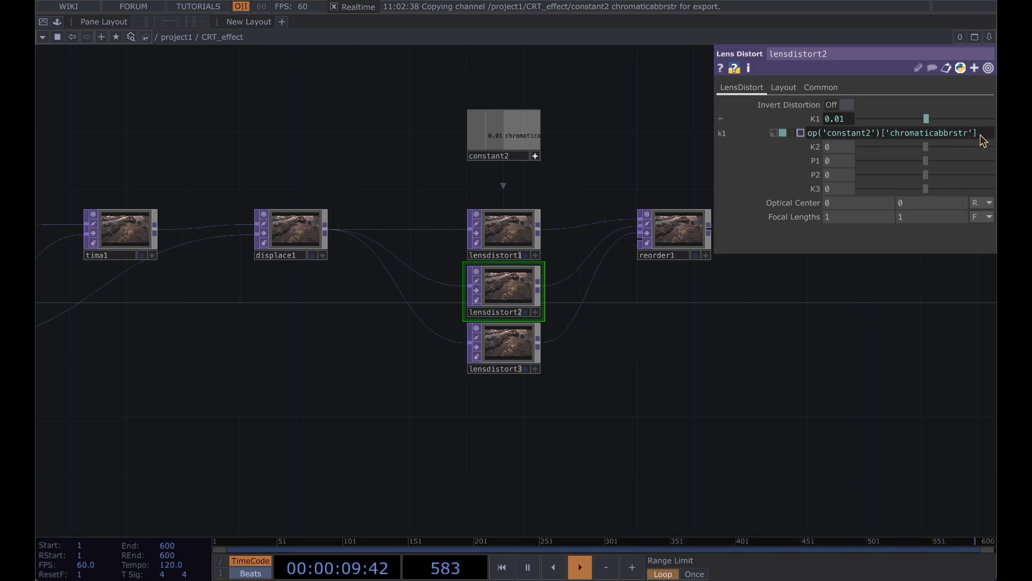
mouse_move(980, 135)
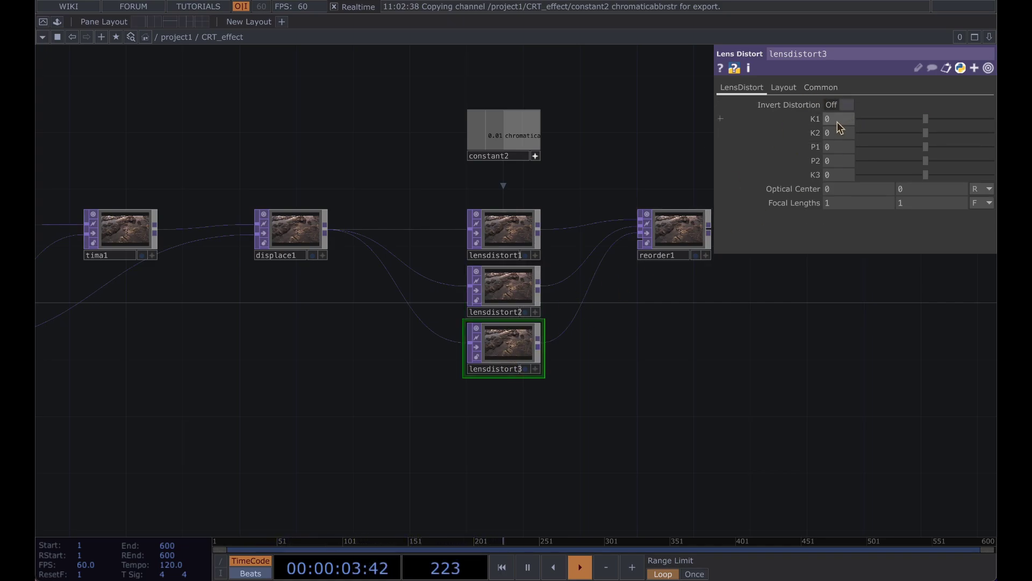
key(ctrl+v)
key(Return)
Show the three Lens Distort outputs in turn as the background to compare their distortion
click(524, 254)
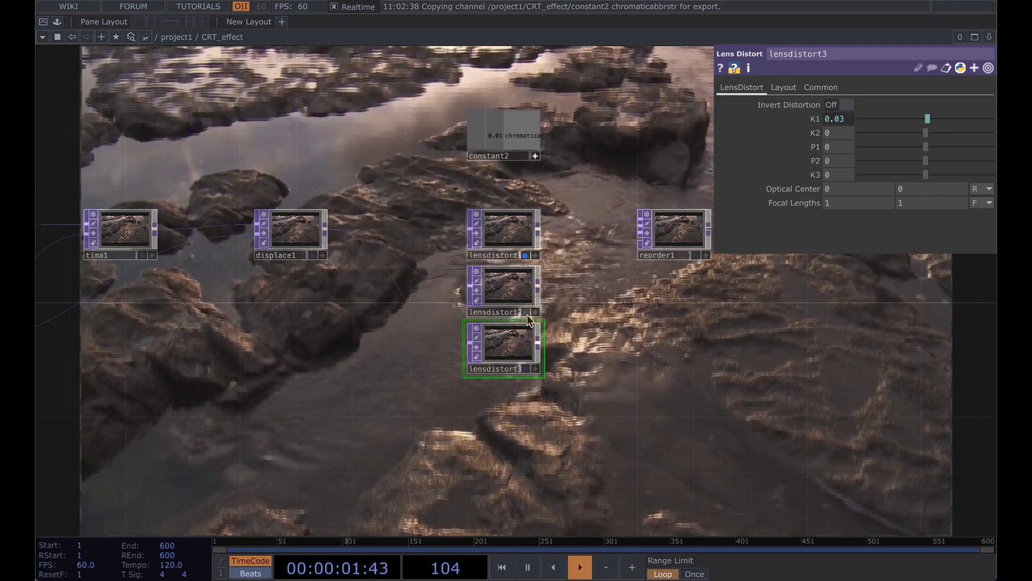
click(525, 312)
click(525, 255)
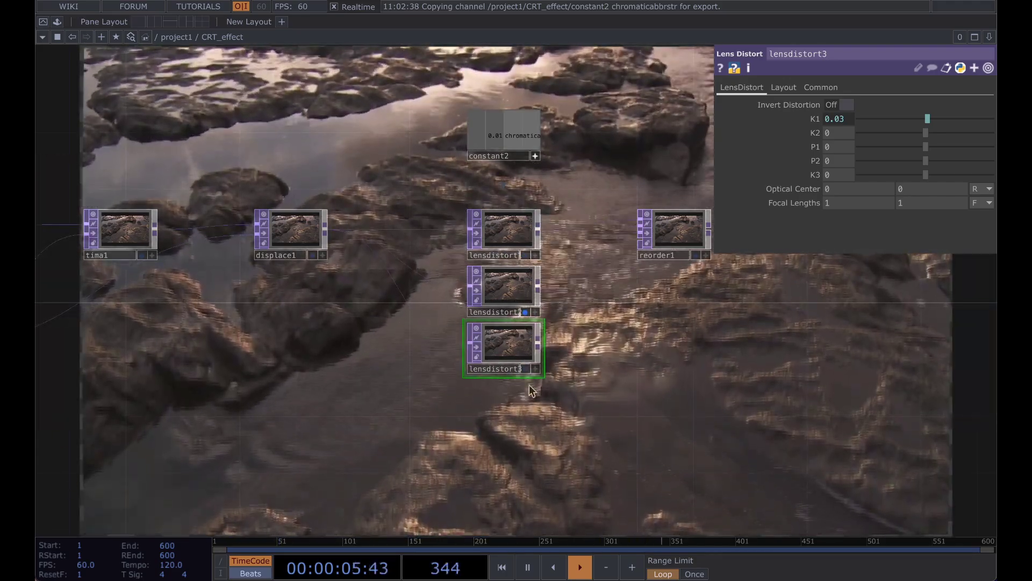
click(525, 312)
click(525, 369)
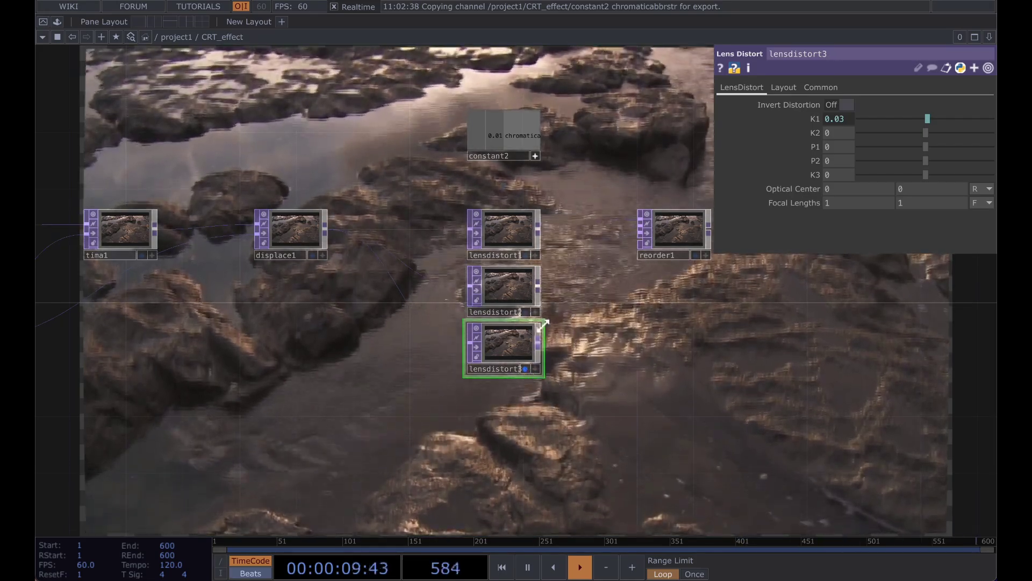
Set K2 to -.1 on all three Lens Distort TOPs at once
click(502, 241)
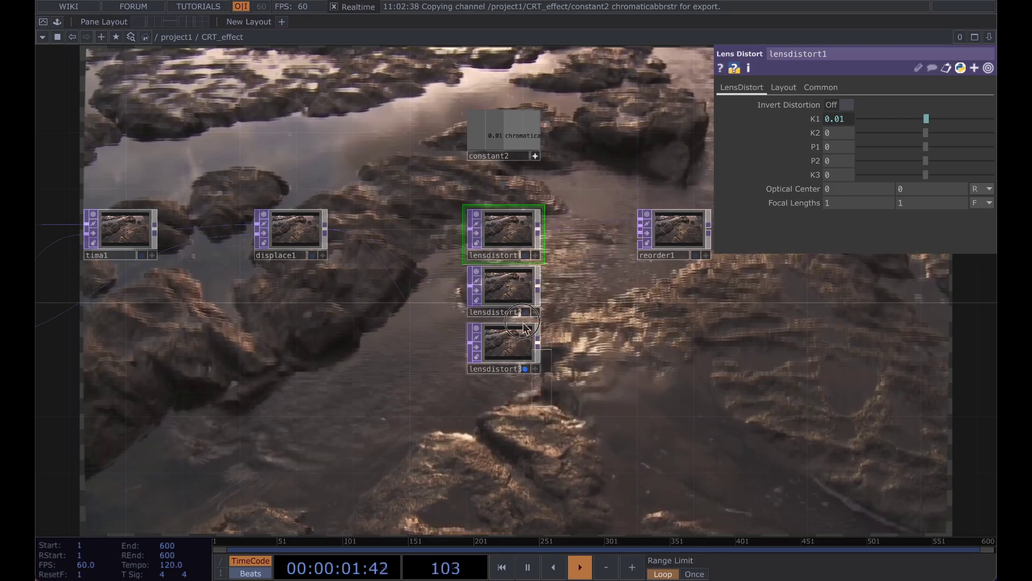
drag(524, 326, 524, 309)
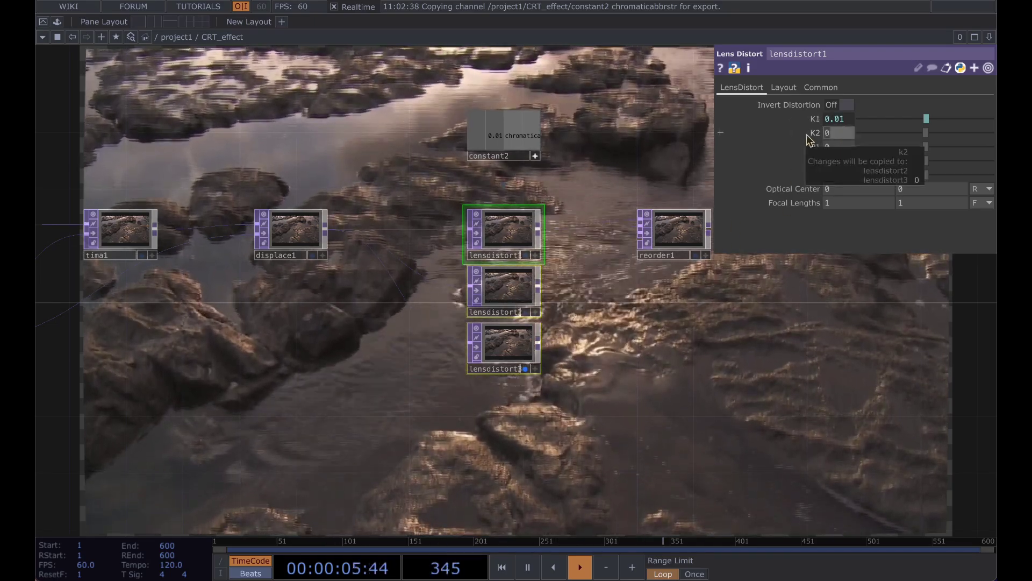
text(-.1)
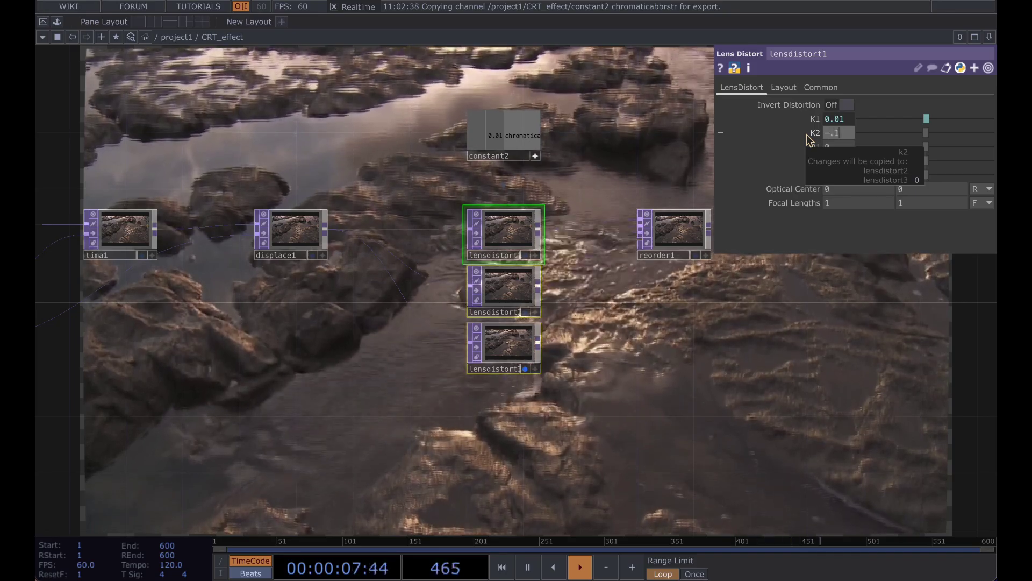
key(Return)
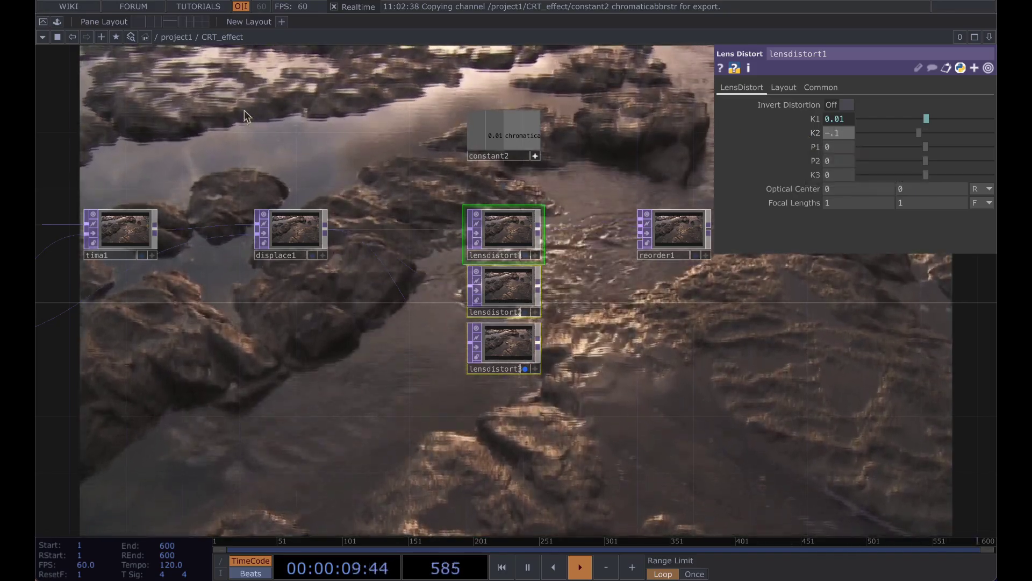
Set lensdistort3's Optical Center to -.1 and -.1
drag(311, 143, 222, 127)
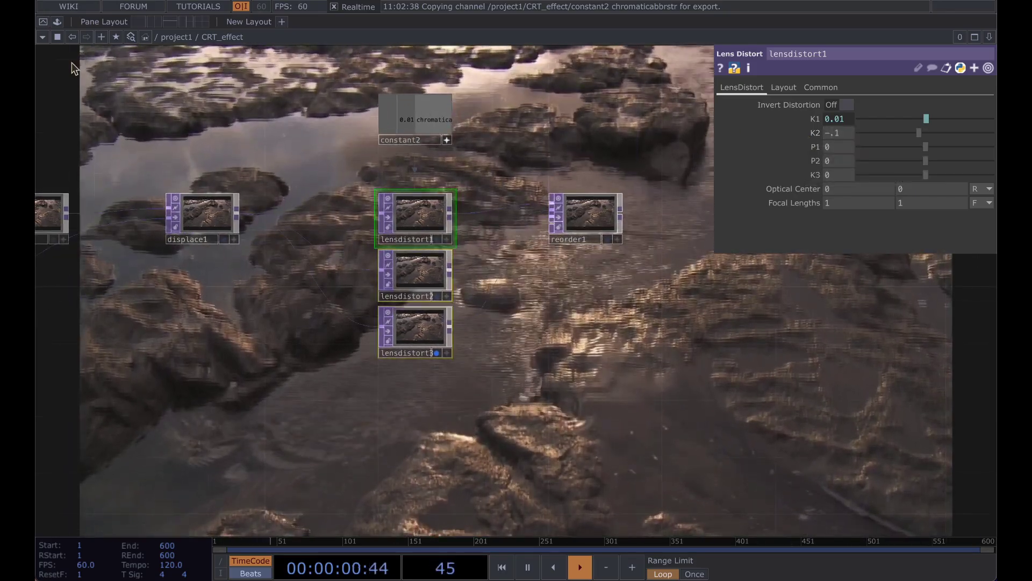
click(414, 290)
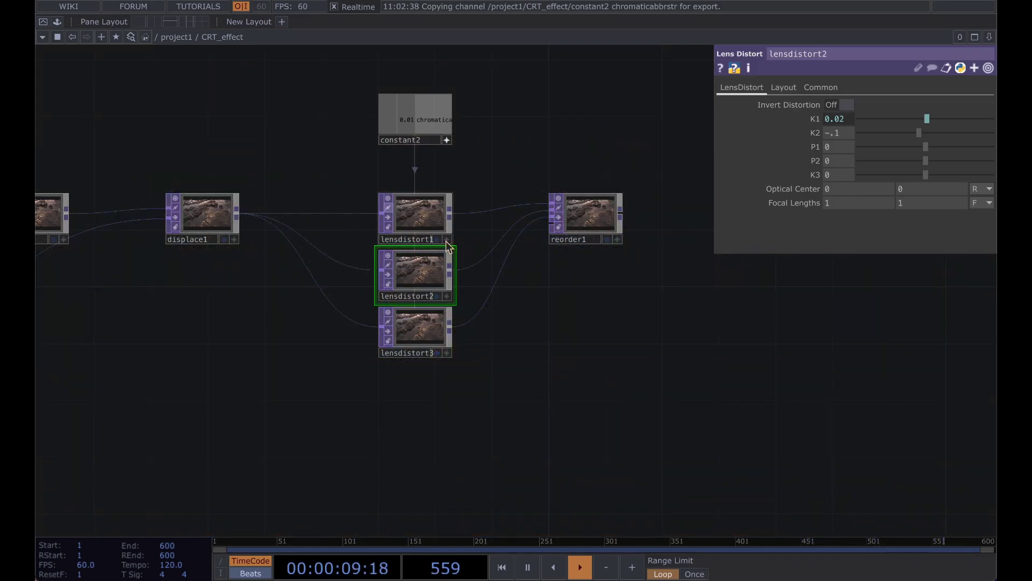
scroll(544, 145, left, 3)
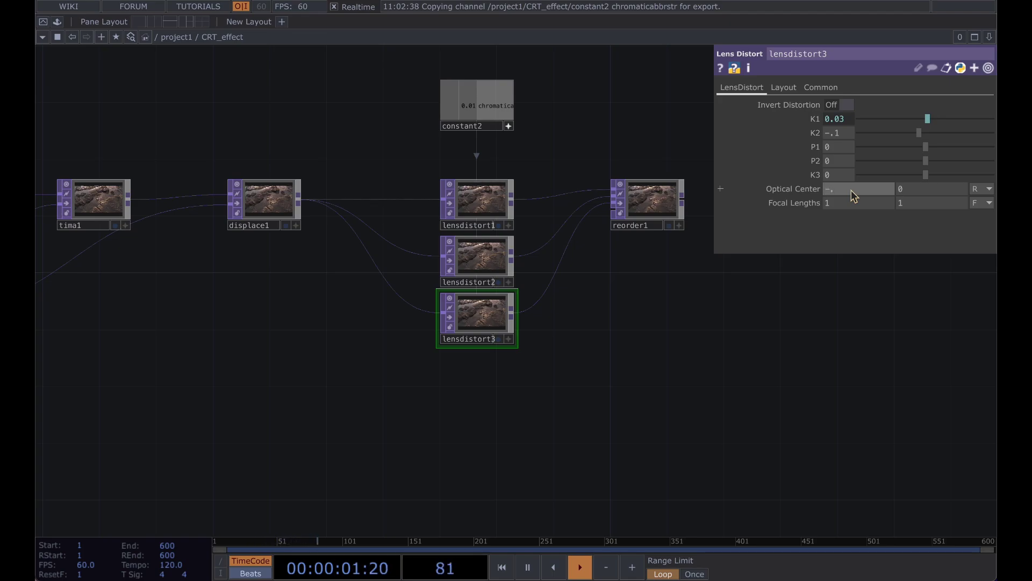
key(Tab)
text(-.)
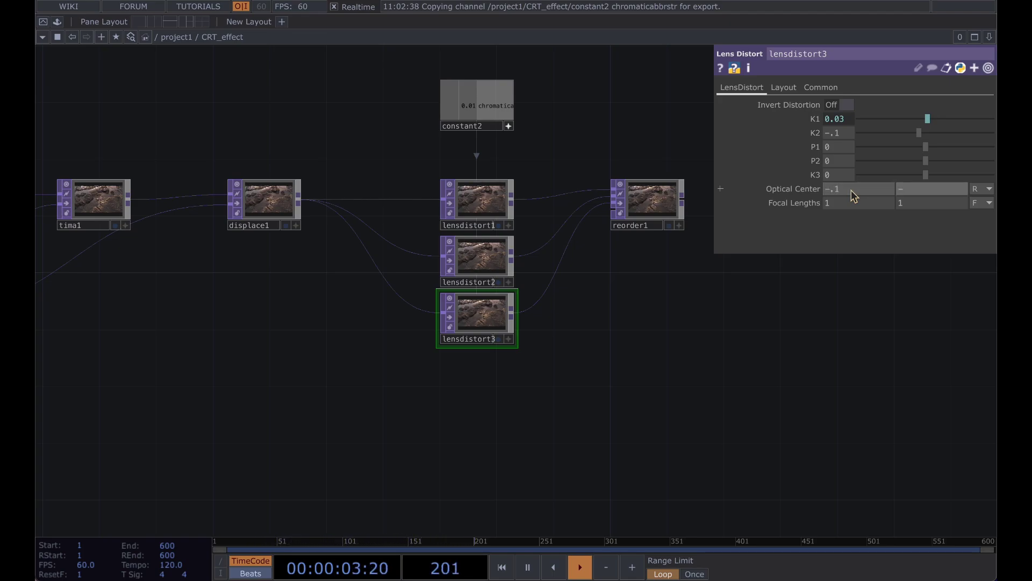
text(1)
key(Return)
Select reorder1 and show its output as the background
drag(597, 350, 447, 316)
click(575, 263)
drag(528, 153, 468, 148)
click(523, 278)
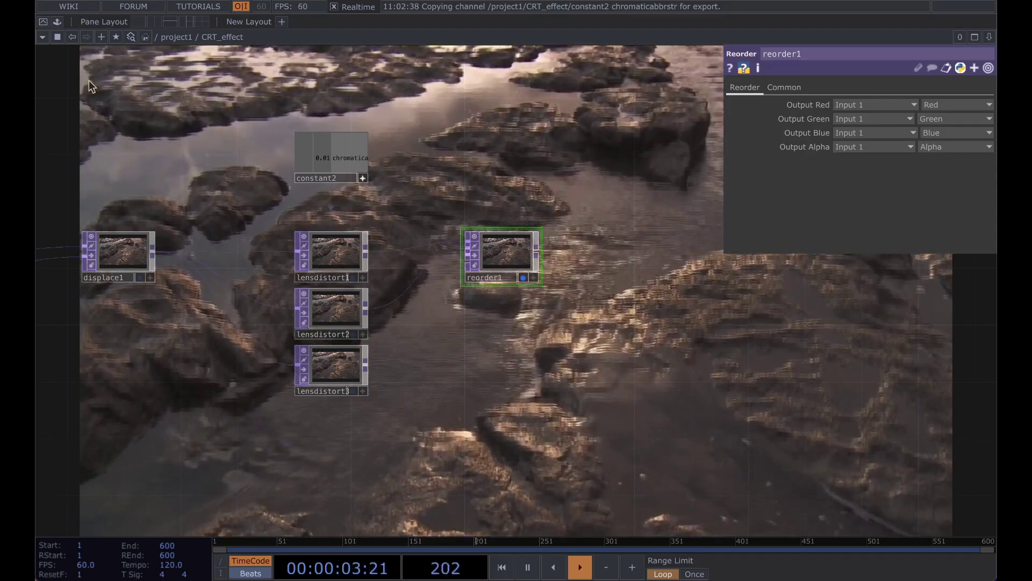
Set reorder1's Output Green to come from Input 2 and its Output Blue from Input 3
click(877, 131)
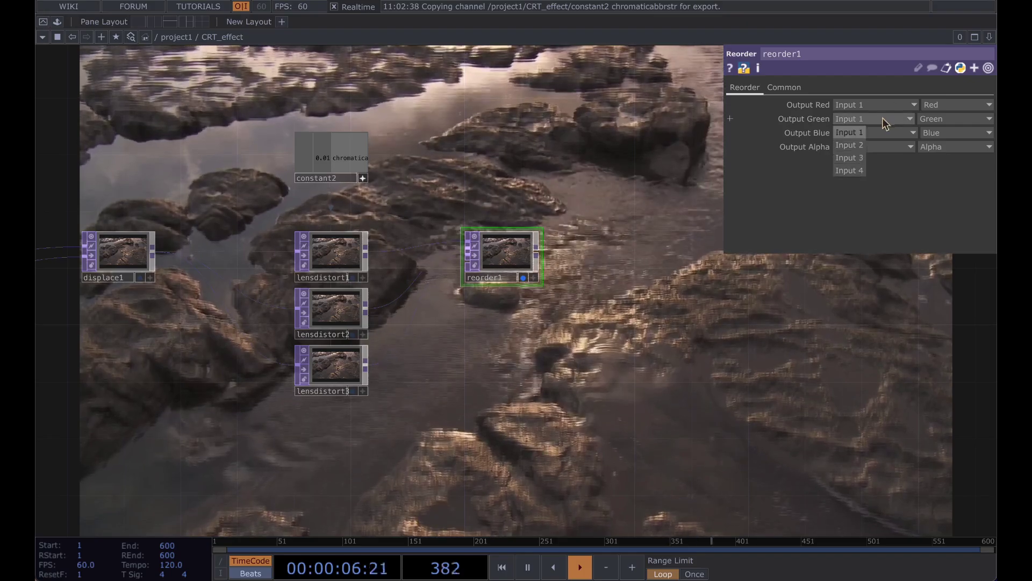
click(854, 145)
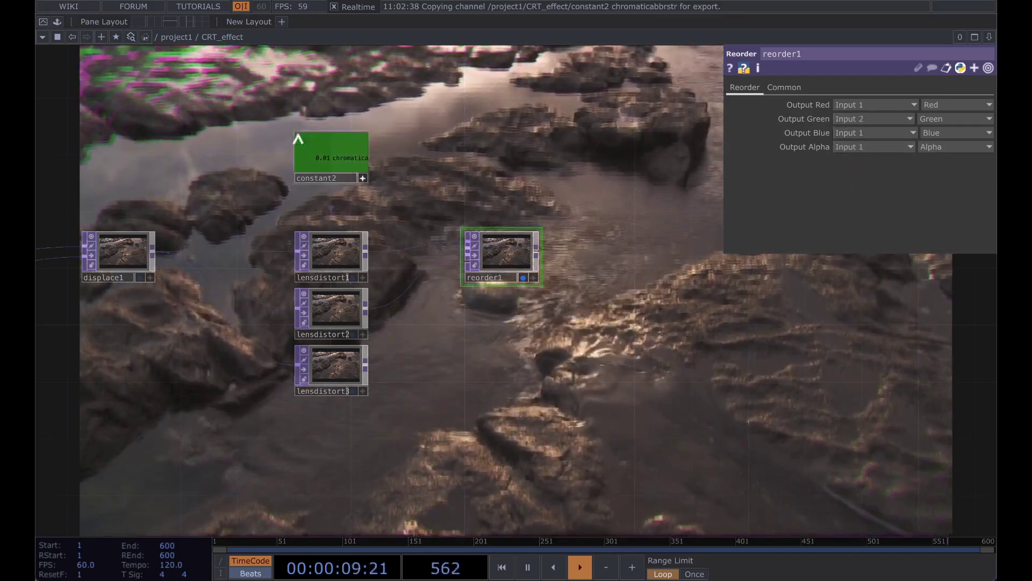
click(874, 133)
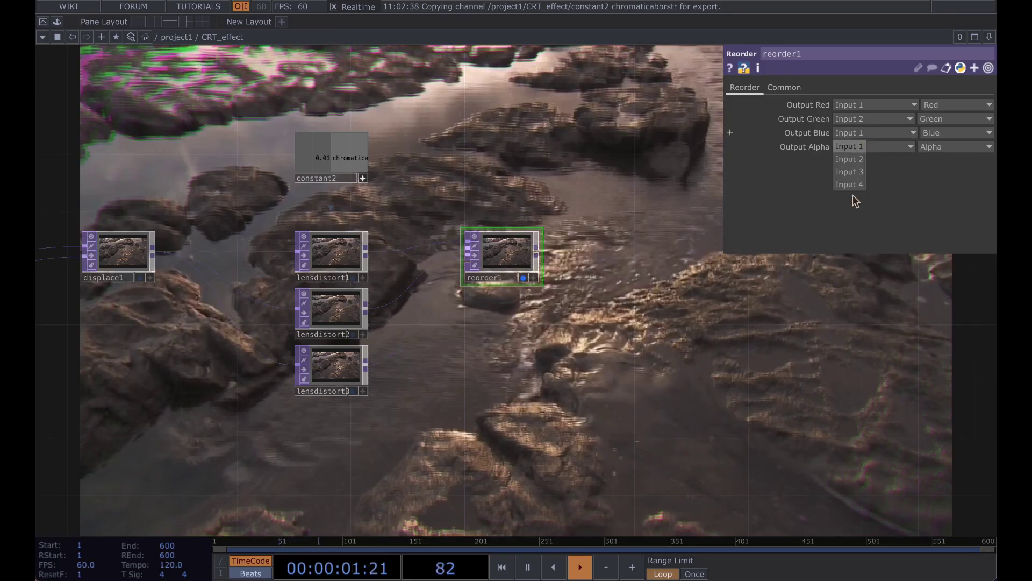
click(851, 176)
Try constant2's chromaticabbrstr value at 0.04 and 0.0001, and set it back to 0.01
drag(533, 204, 499, 191)
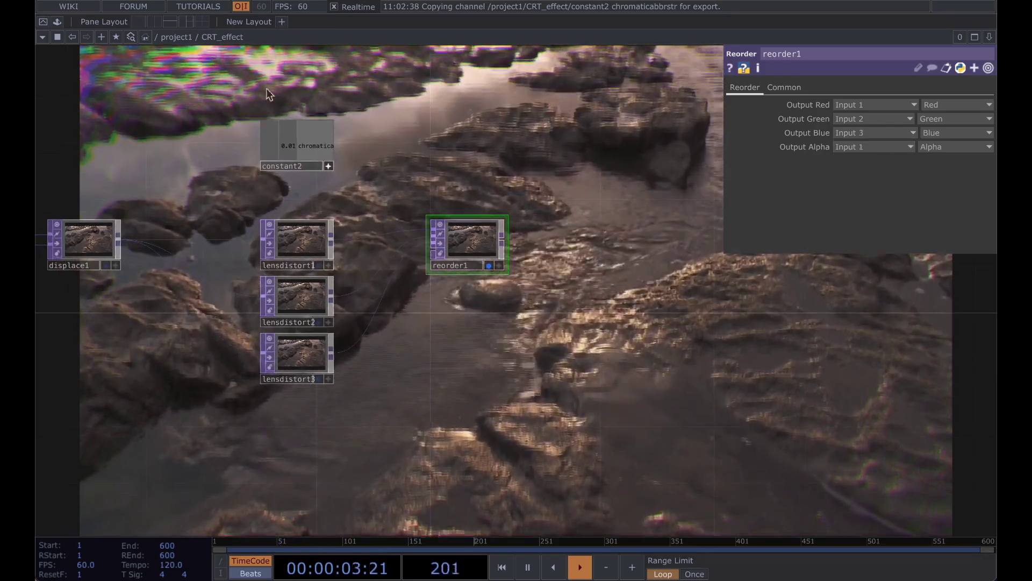
click(306, 152)
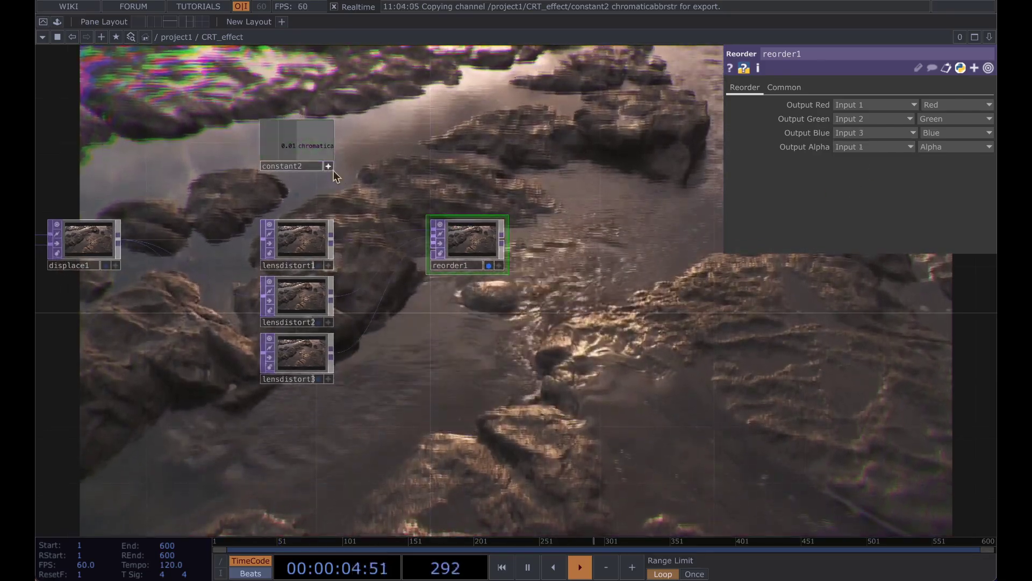
click(301, 145)
click(931, 124)
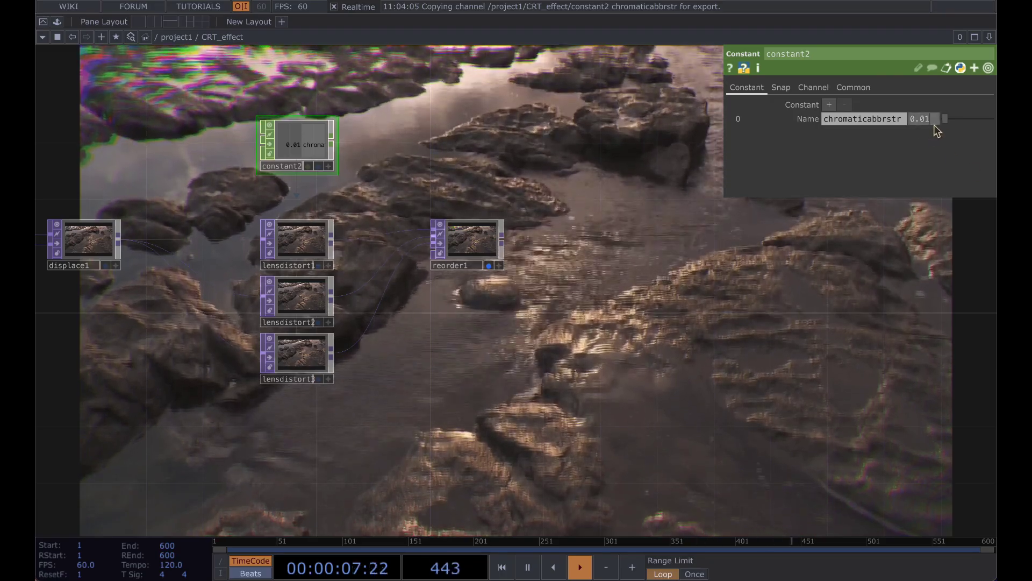
key(BackSpace)
text(4)
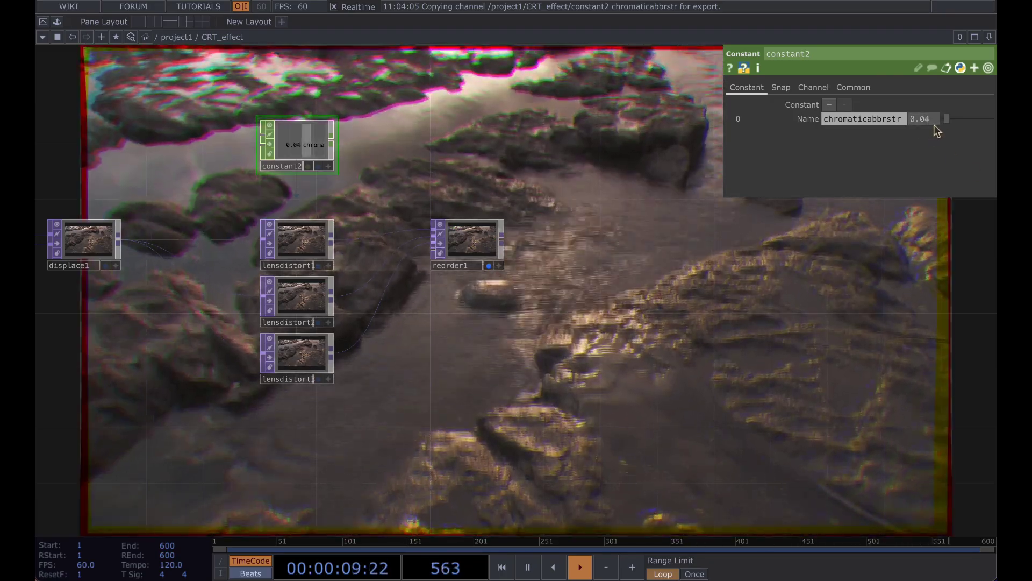
drag(664, 298, 684, 320)
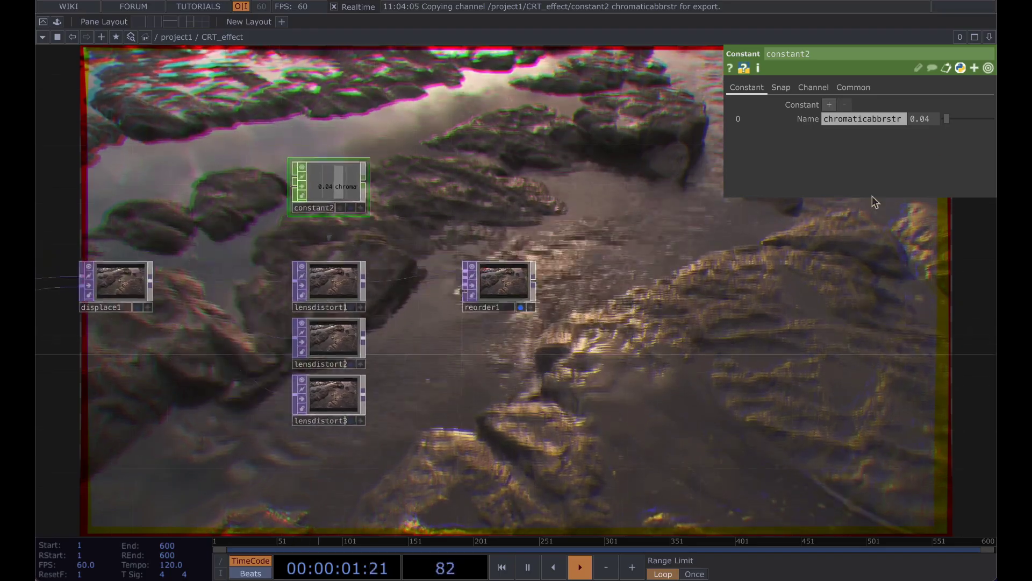
drag(947, 124, 944, 124)
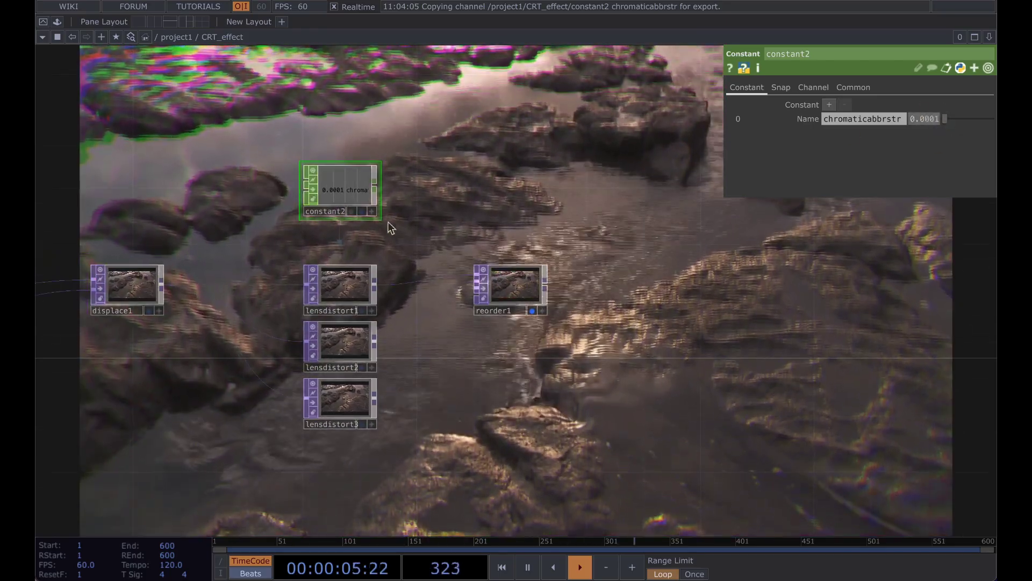
click(344, 285)
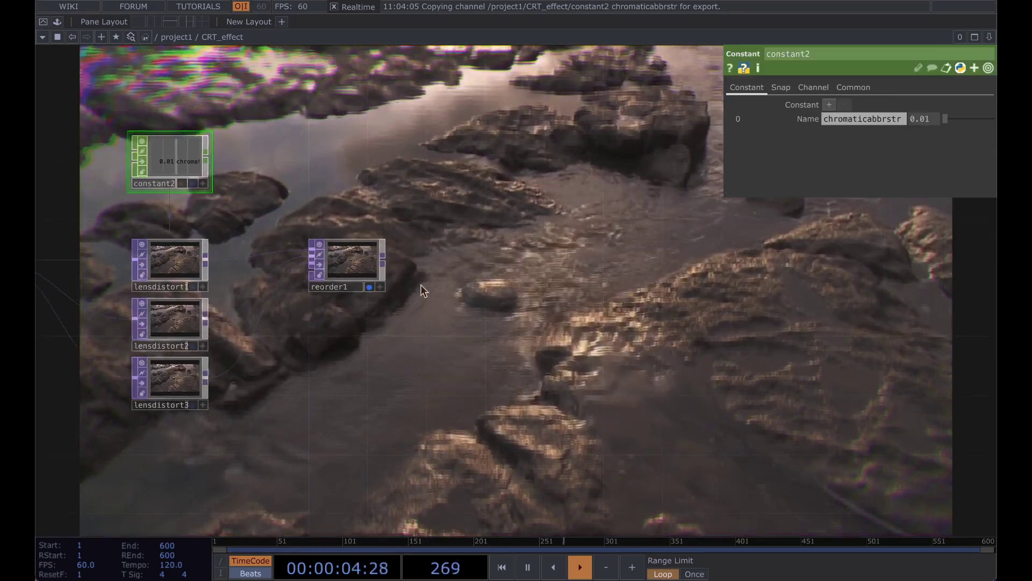
scroll(458, 303, down, 2)
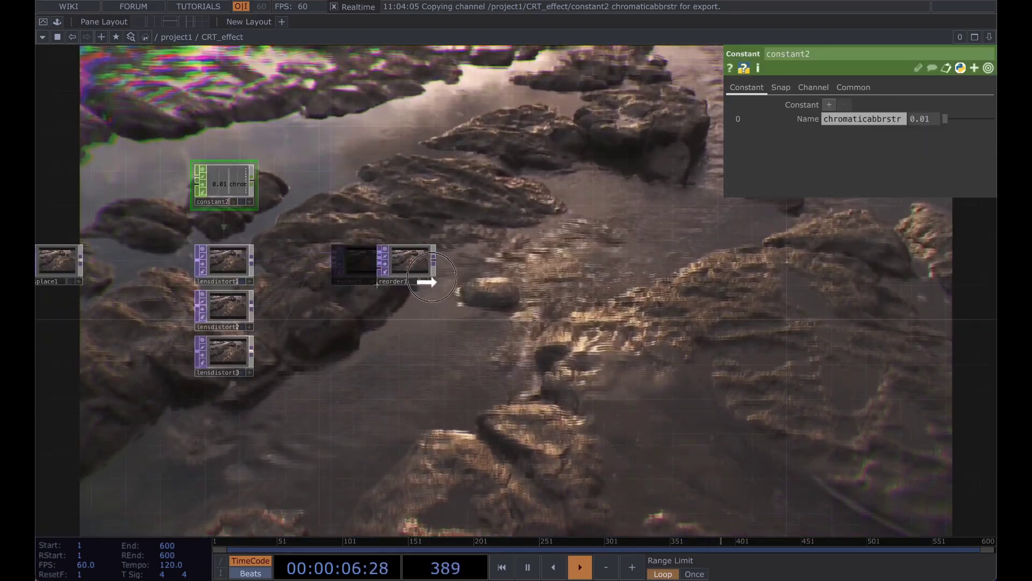
drag(541, 271, 657, 257)
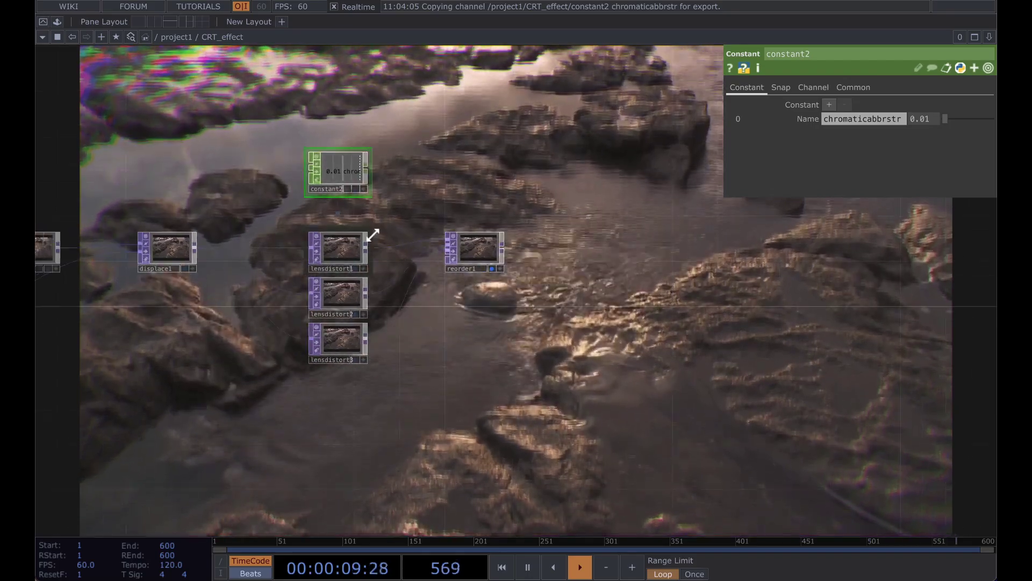
Add a Noise TOP below lensdistort3
click(472, 254)
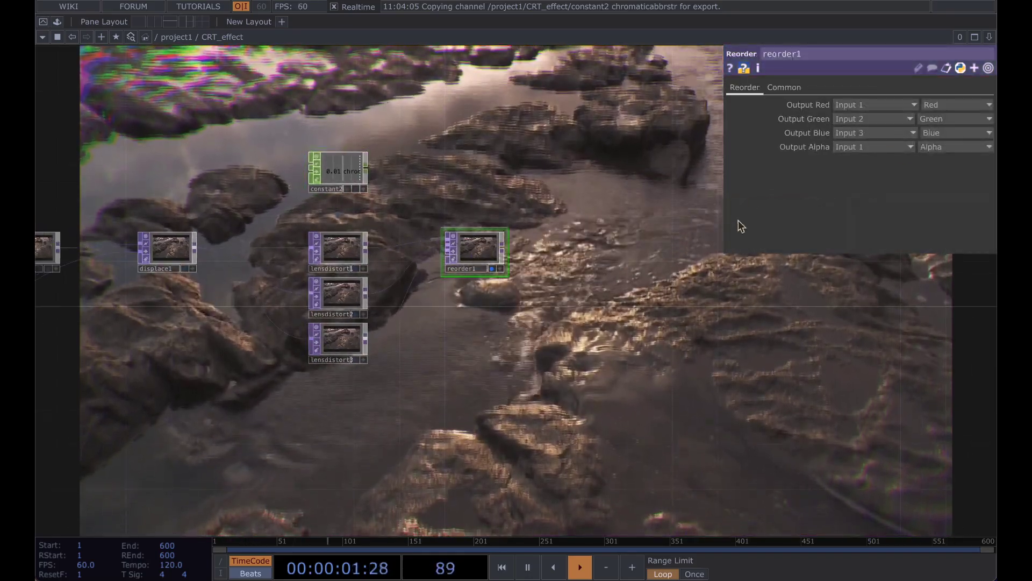
key(p)
scroll(692, 182, up, 3)
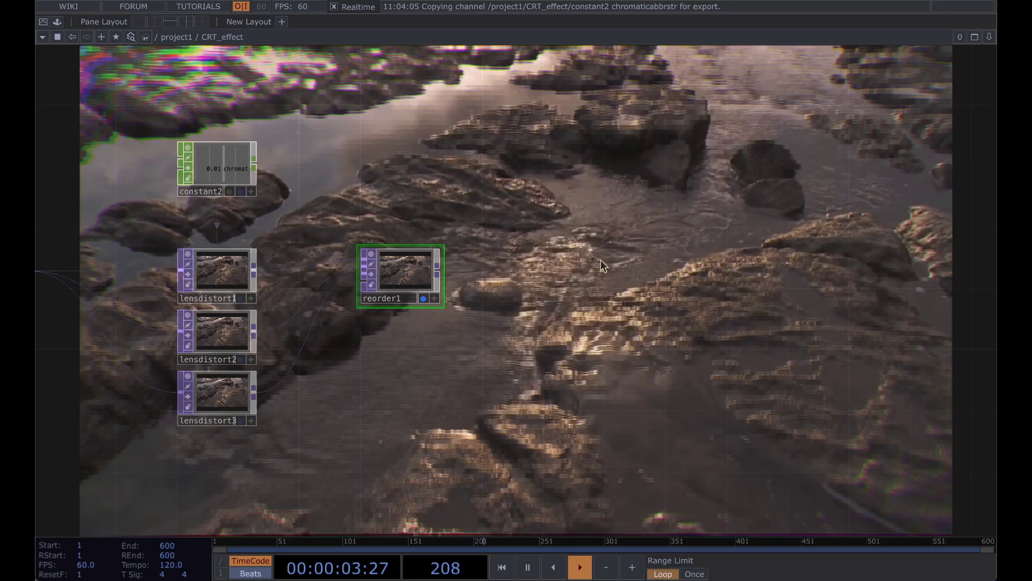
drag(534, 307, 641, 168)
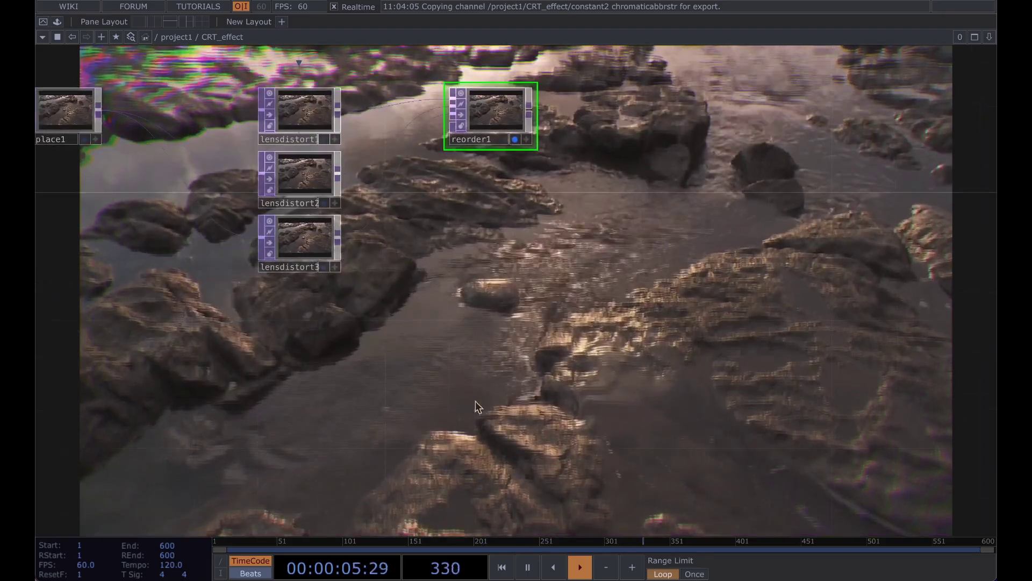
key(Tab)
text(nois)
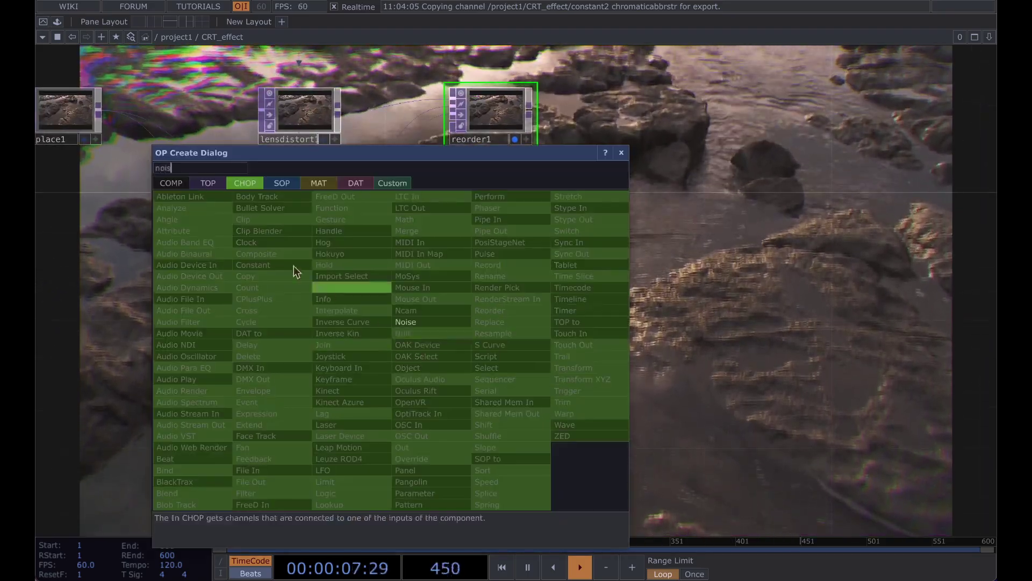
click(208, 183)
key(Return)
click(339, 389)
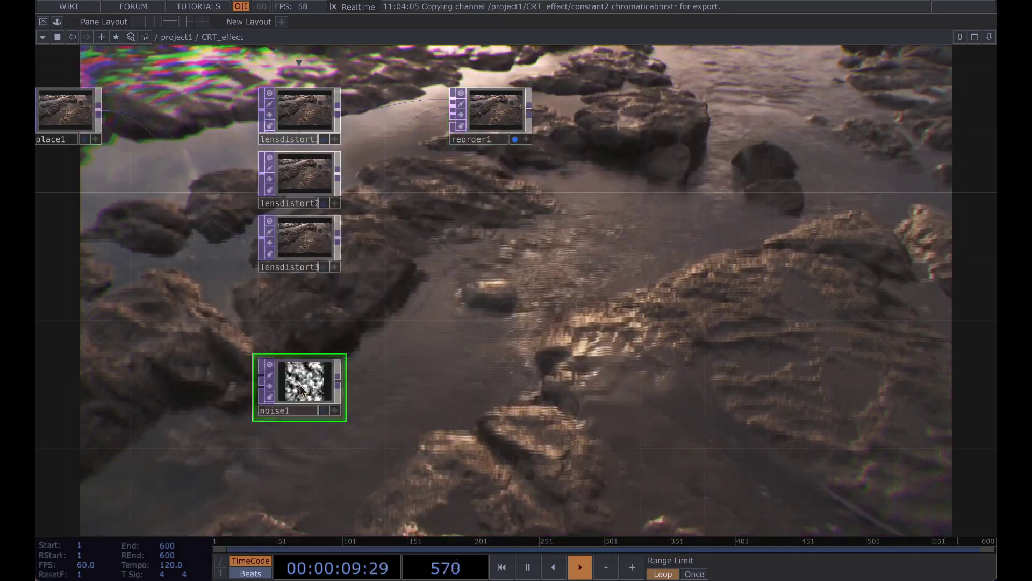
Link noise1's Resolution width and height to info1's resx and resy channels as CHOP references
scroll(339, 390, down, 2)
key(p)
scroll(220, 326, down, 2)
drag(221, 325, 514, 318)
drag(151, 396, 486, 394)
drag(424, 371, 413, 390)
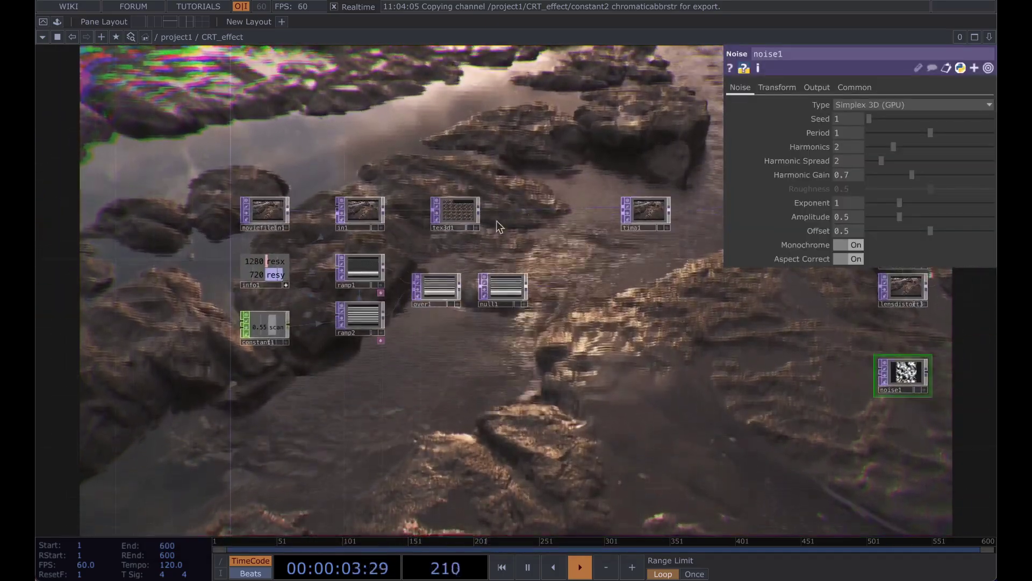
click(855, 87)
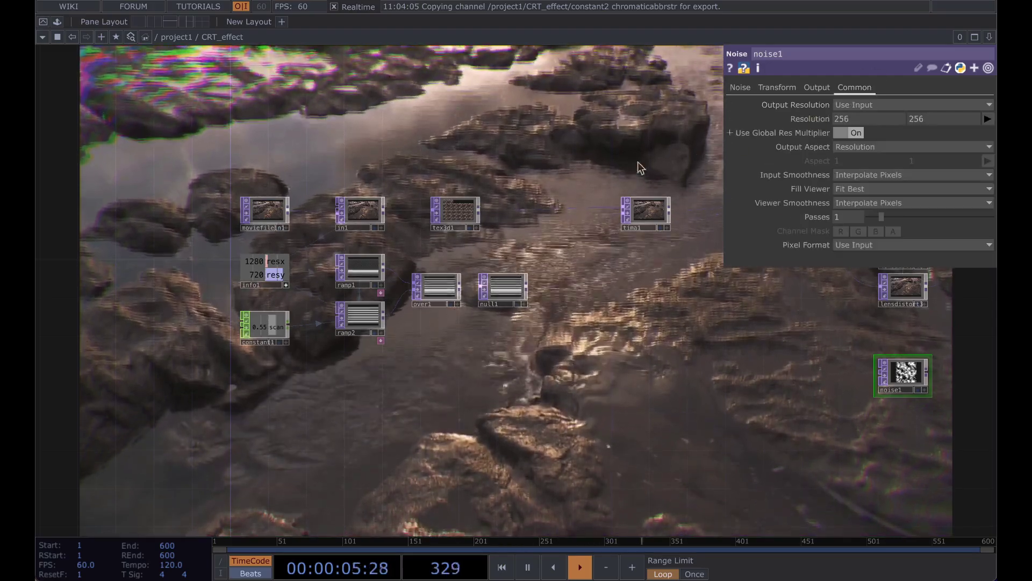
drag(261, 254, 850, 124)
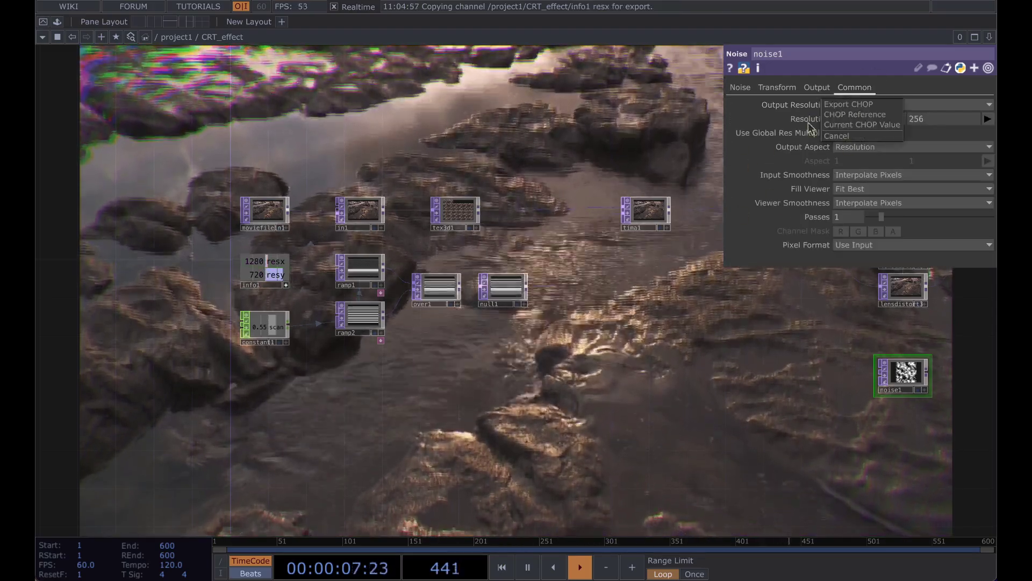
click(845, 115)
drag(275, 275, 938, 123)
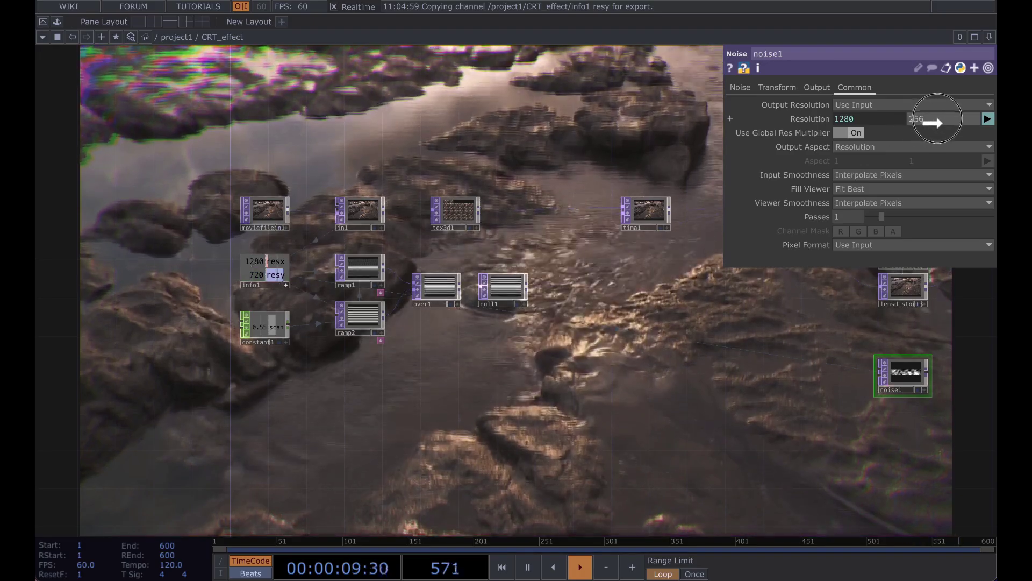
Lower noise1's Period to the slider's minimum for fine grain and drive its Z Translate with a time-based expression
drag(565, 394, 330, 376)
drag(754, 334, 409, 372)
scroll(352, 400, up, 5)
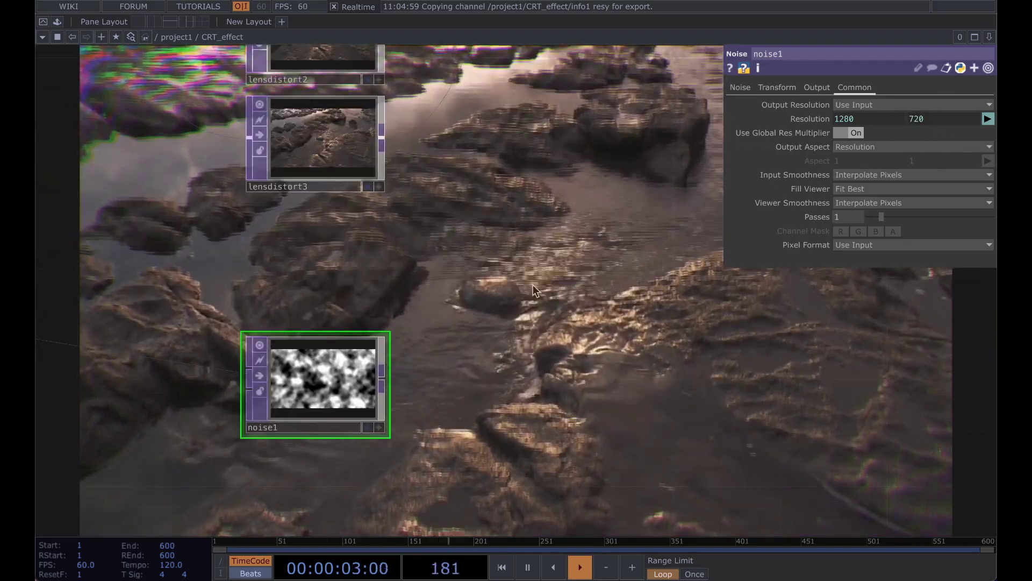
click(740, 87)
drag(923, 132, 856, 139)
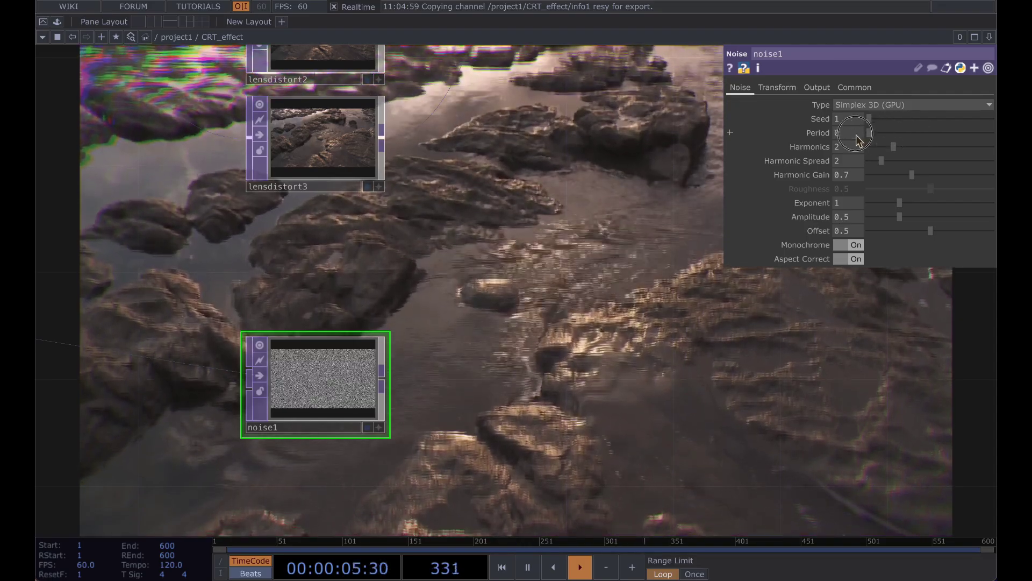
click(777, 87)
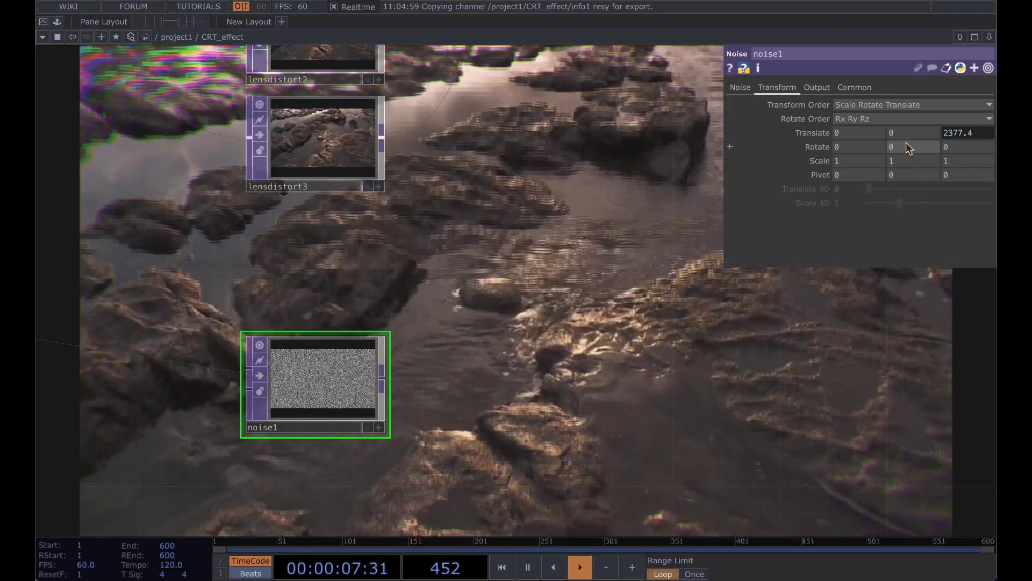
Add a Threshold TOP after noise1 and set its Threshold to 0.44
drag(459, 330, 446, 145)
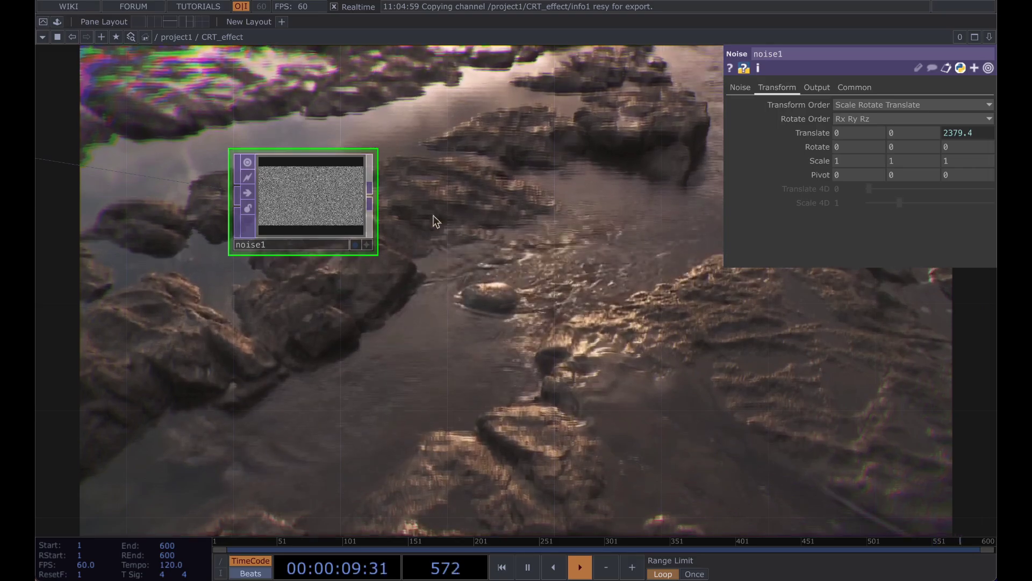
drag(433, 216, 391, 307)
click(341, 289)
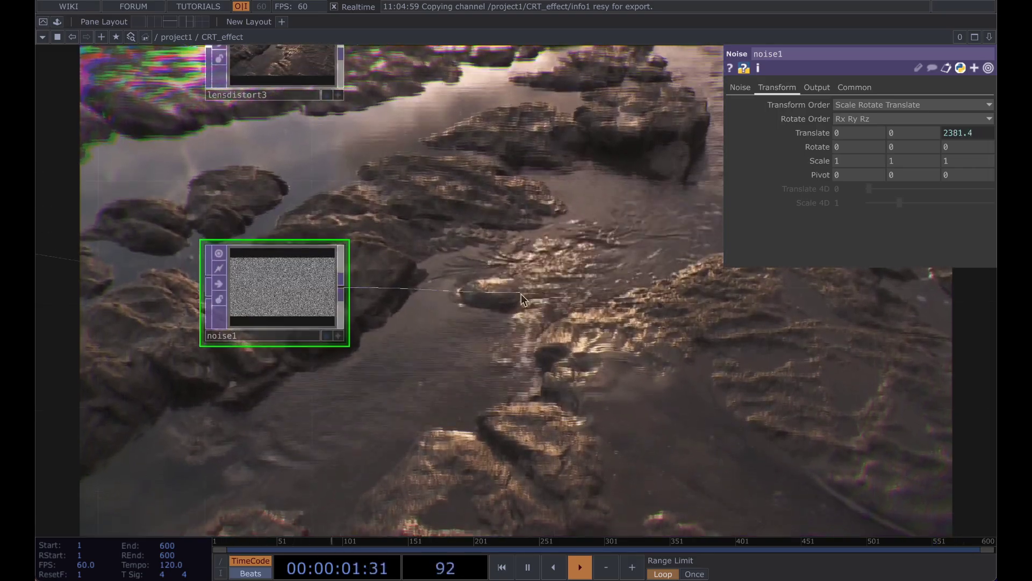
click(521, 294)
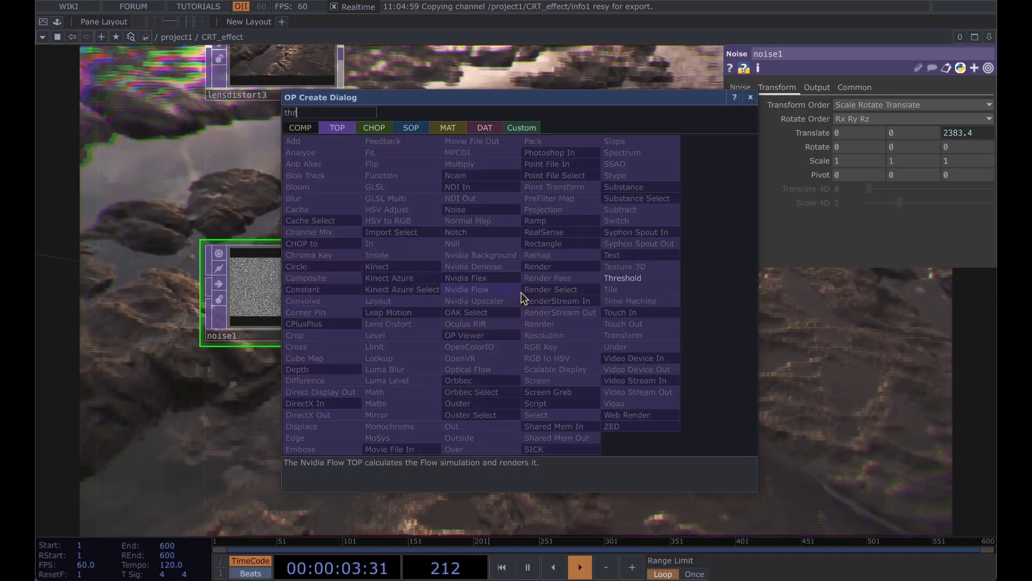
text(thr)
key(Return)
click(462, 293)
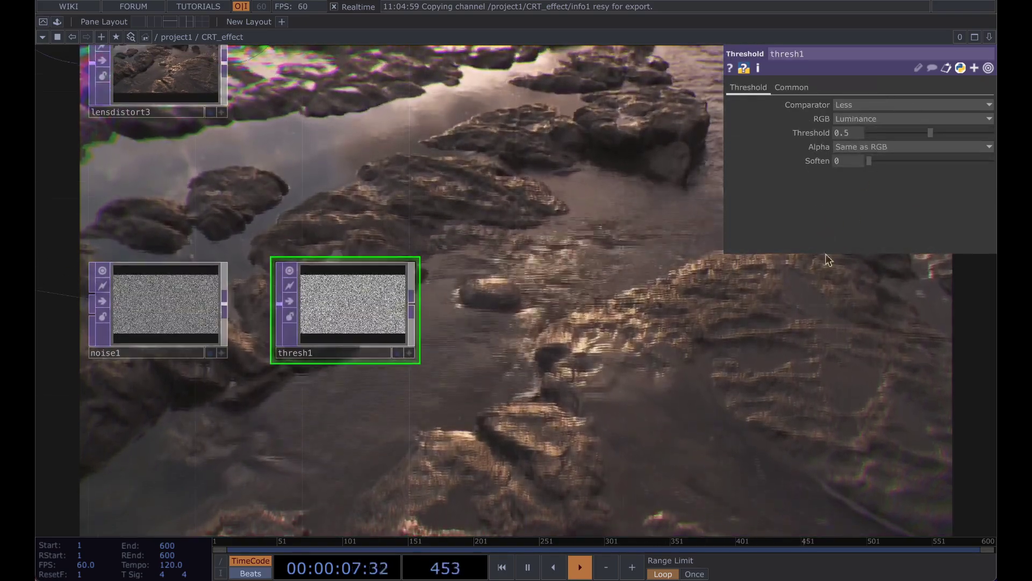
drag(937, 134, 908, 156)
Add a Level TOP after thresh1 and set its Opacity to 0.239
scroll(578, 274, down, 3)
drag(533, 323, 419, 380)
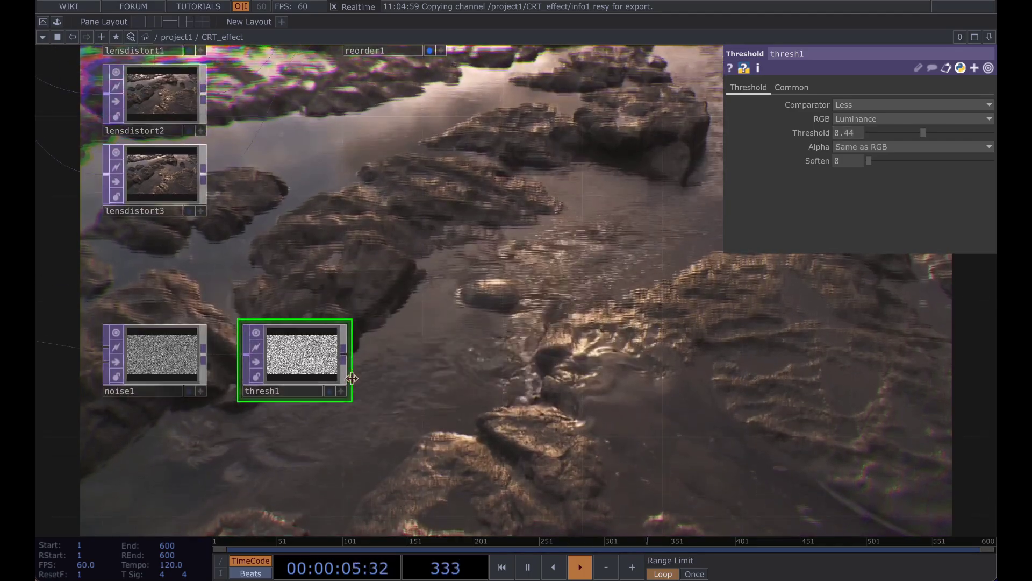
click(344, 354)
drag(345, 355, 588, 340)
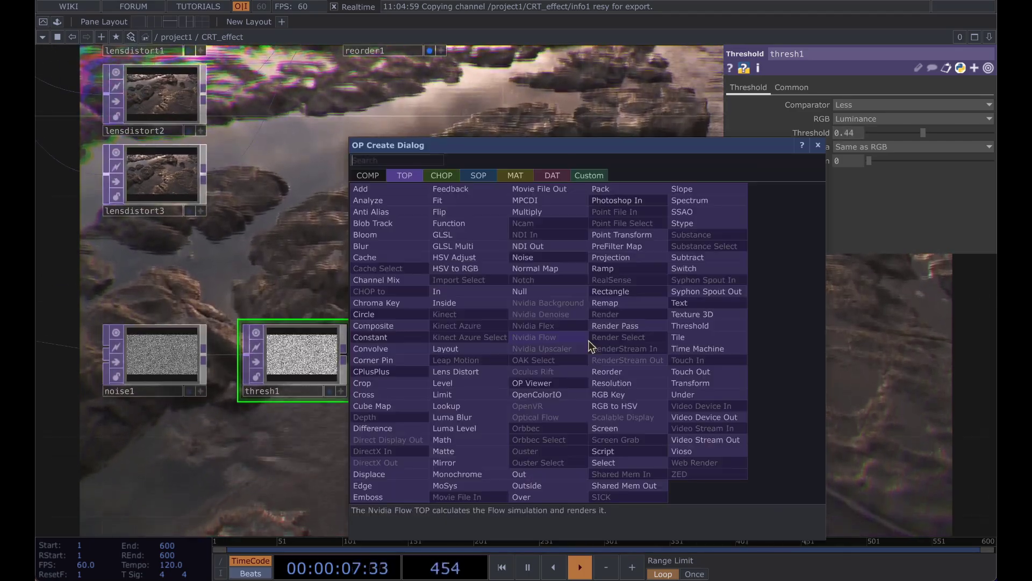
text(lev)
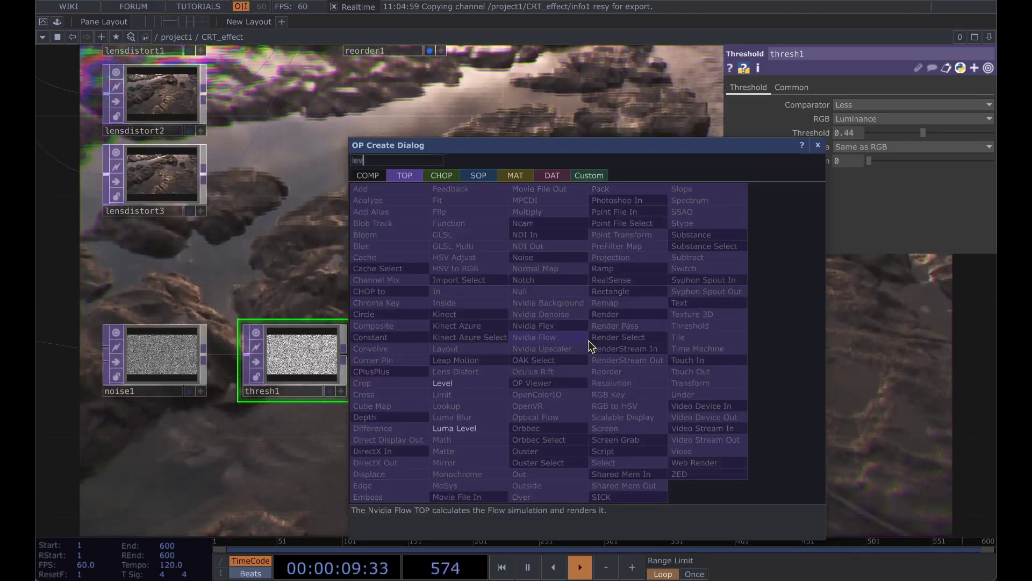
click(443, 383)
click(473, 361)
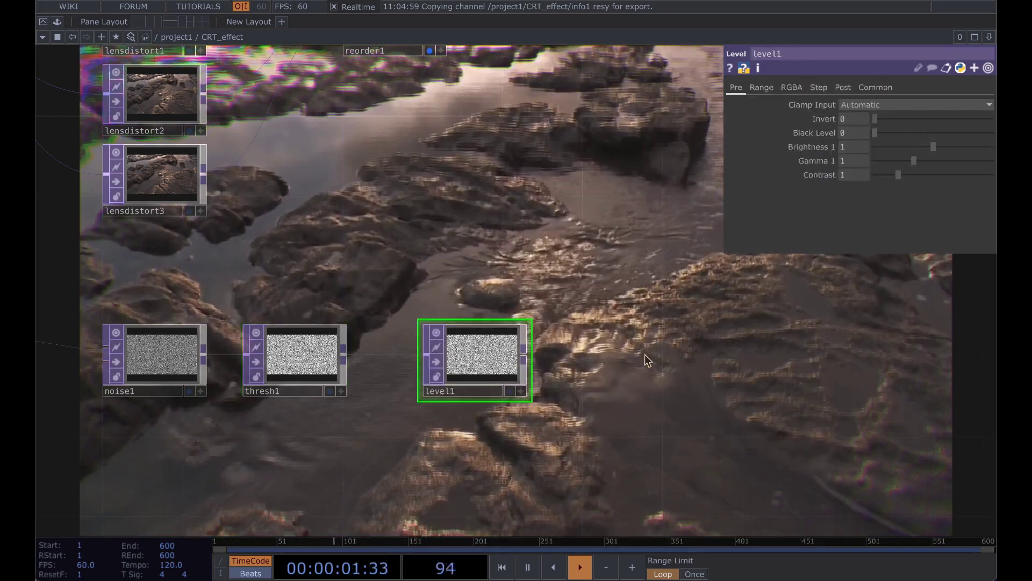
click(842, 87)
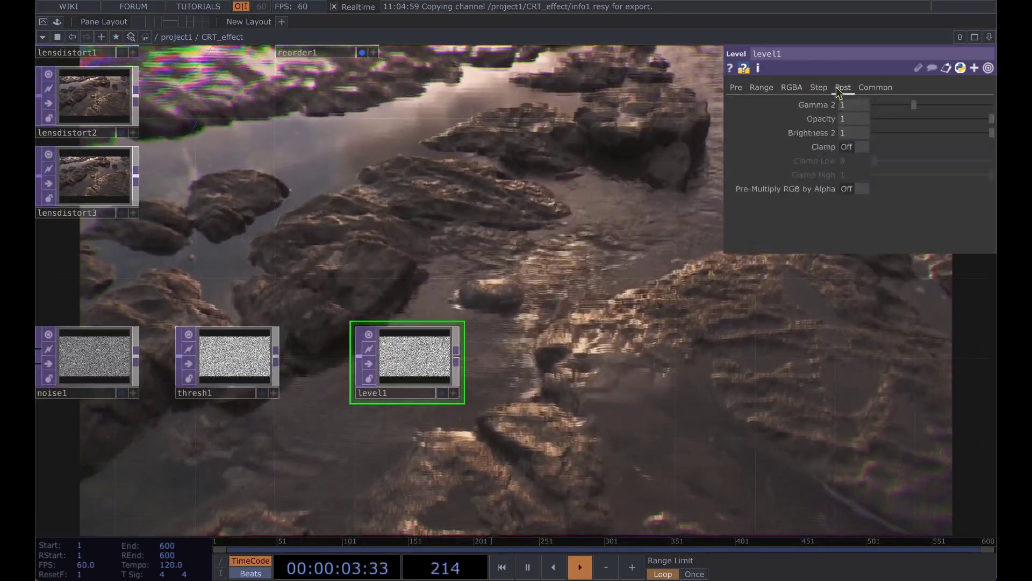
drag(988, 123, 906, 130)
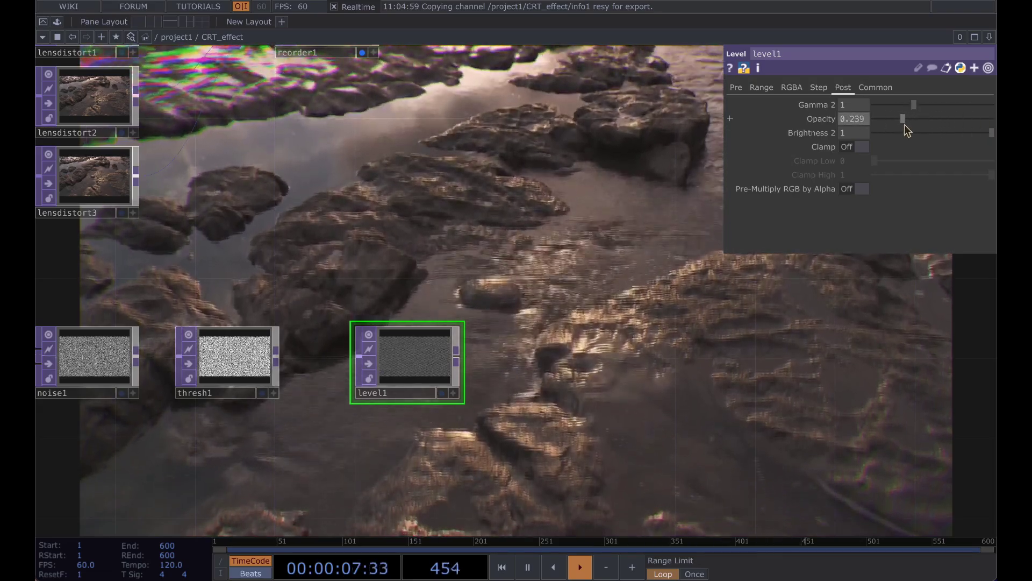
Add an Over TOP beyond reorder1 and level1, placed between their two rows
middle_drag(653, 239, 645, 242)
drag(462, 274, 406, 277)
drag(459, 163, 501, 307)
middle_drag(489, 260, 480, 264)
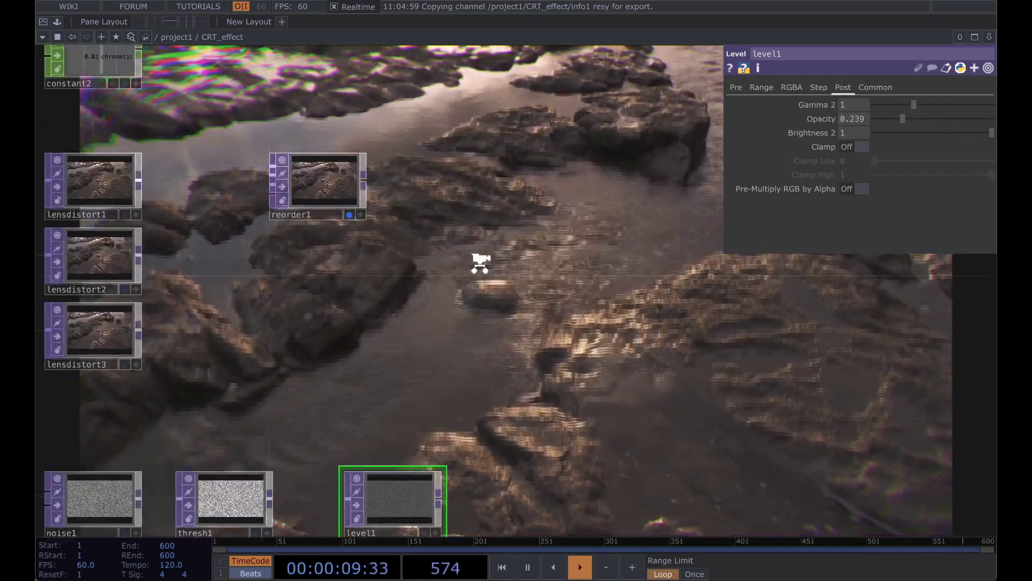
scroll(480, 263, down, 6)
scroll(450, 281, up, 3)
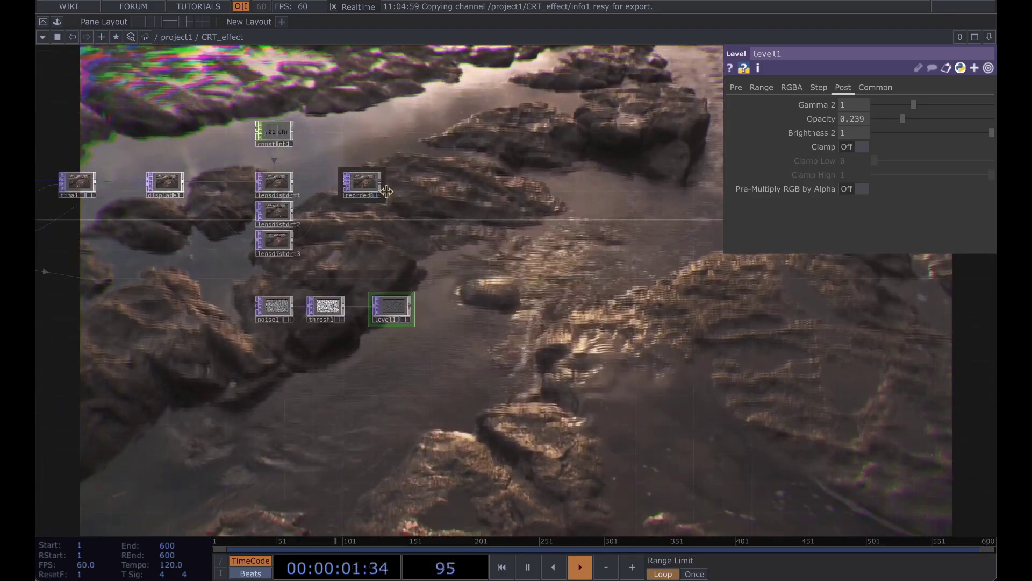
key(Tab)
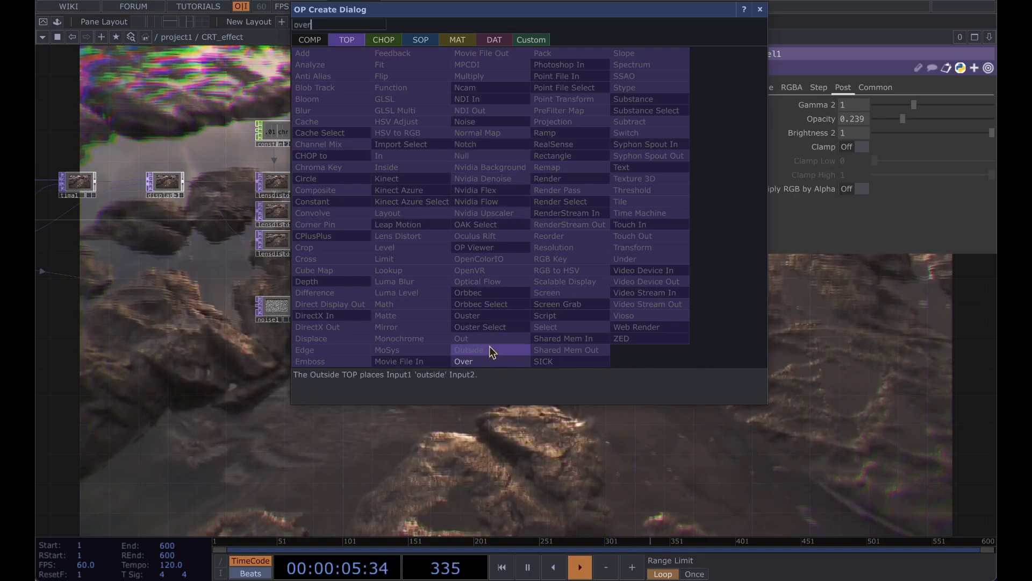
click(466, 361)
click(566, 253)
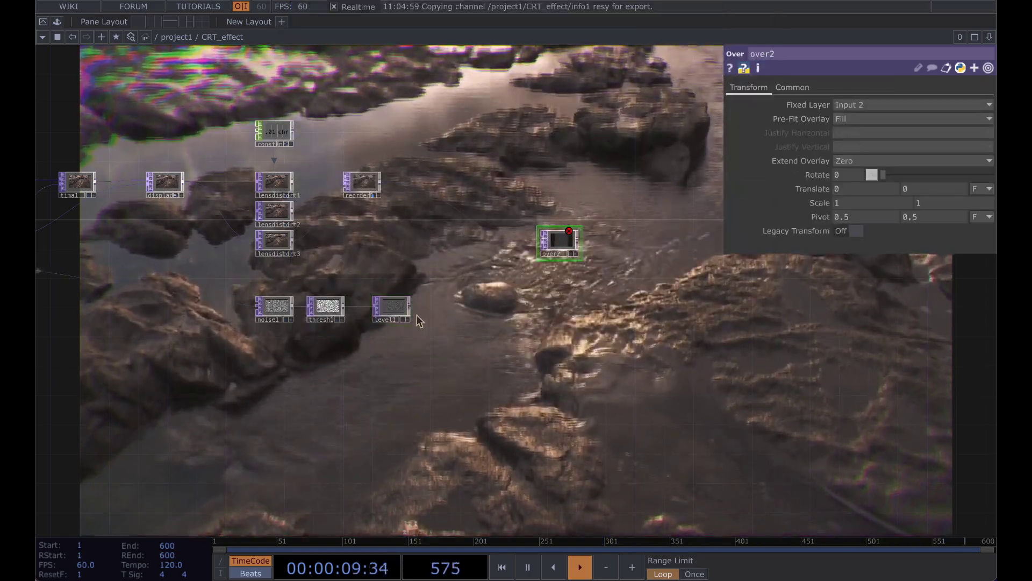
Connect level1 to over2's first input and reorder1 to its second, and show over2 as the background
drag(409, 306, 544, 243)
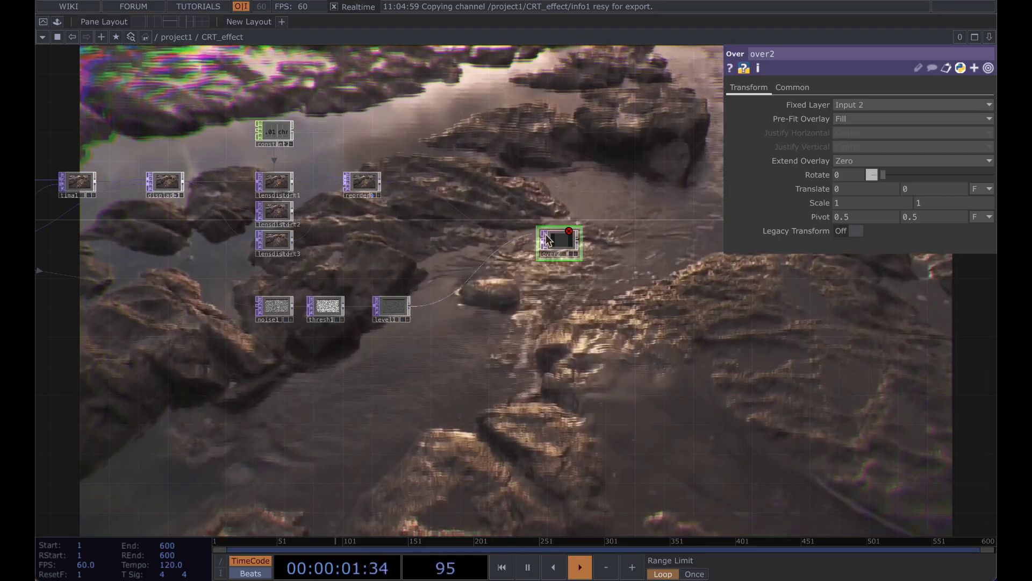
middle_drag(584, 271, 574, 279)
scroll(573, 279, up, 3)
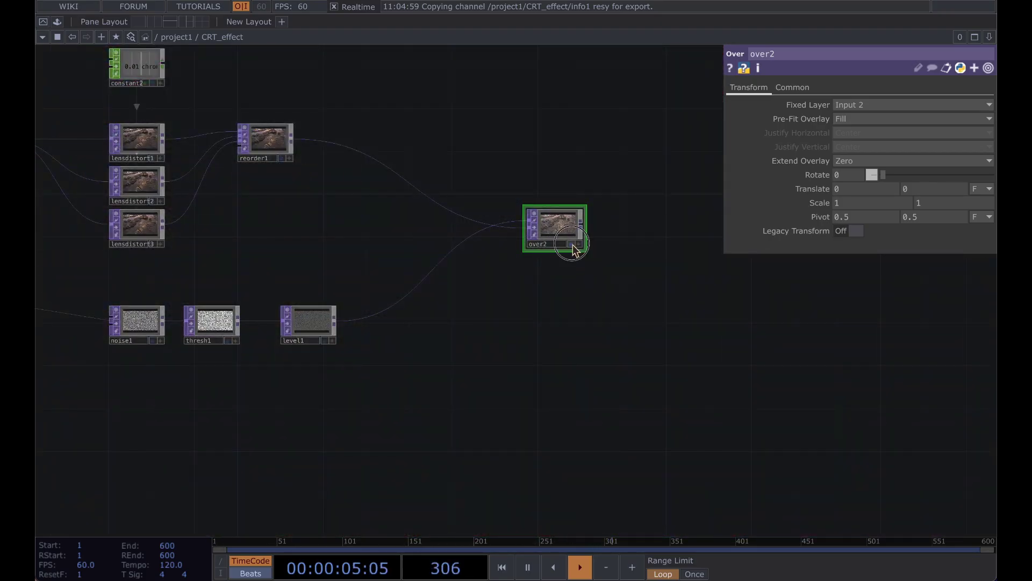
click(572, 244)
Reduce level1's Opacity to 0.103 to soften the grain over the image
drag(646, 197, 544, 236)
click(208, 364)
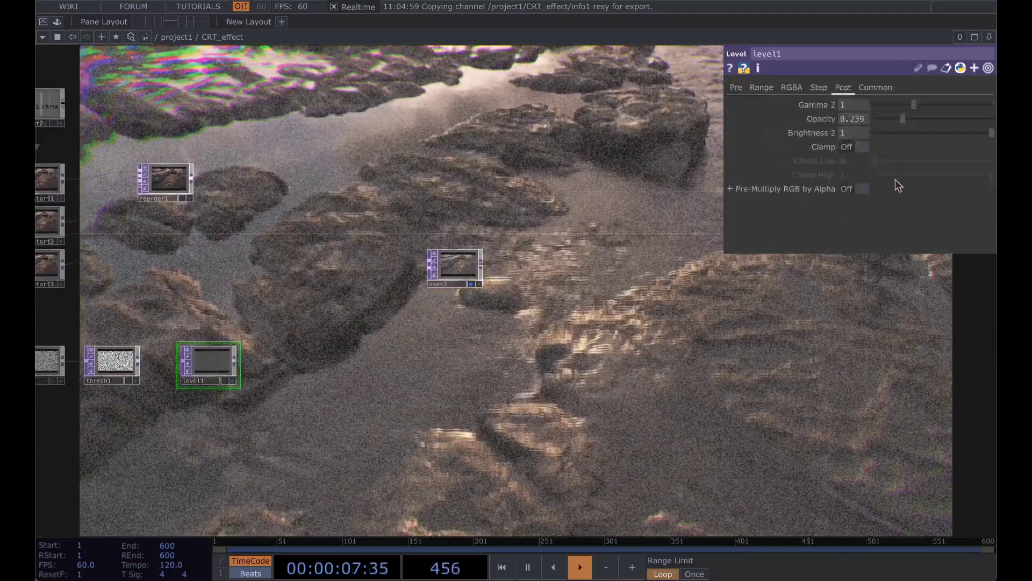
drag(903, 121, 888, 127)
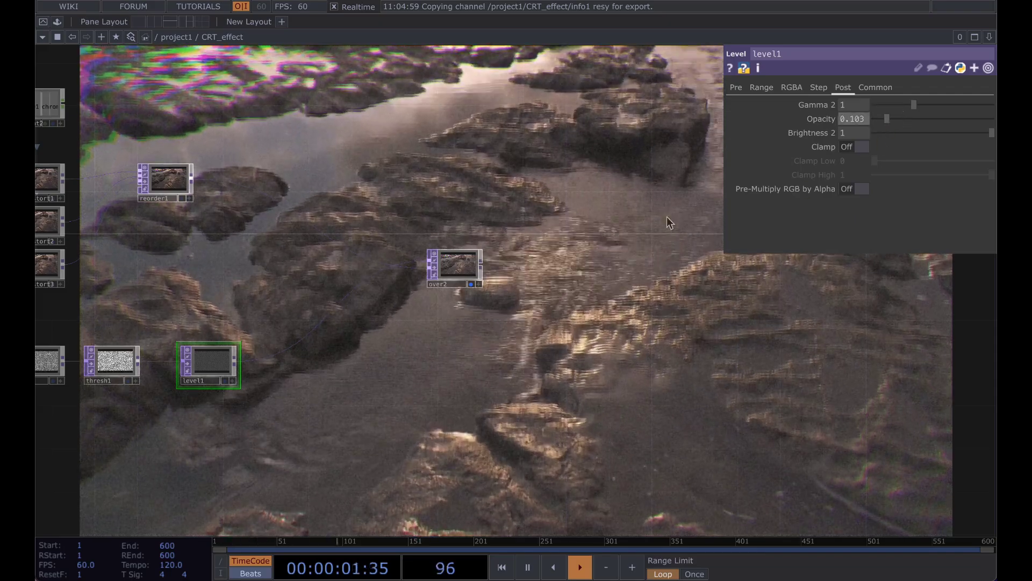
Turn off over2's background display and add a Null TOP well beyond it, fed by over2's output
drag(648, 205, 504, 235)
drag(317, 290, 329, 262)
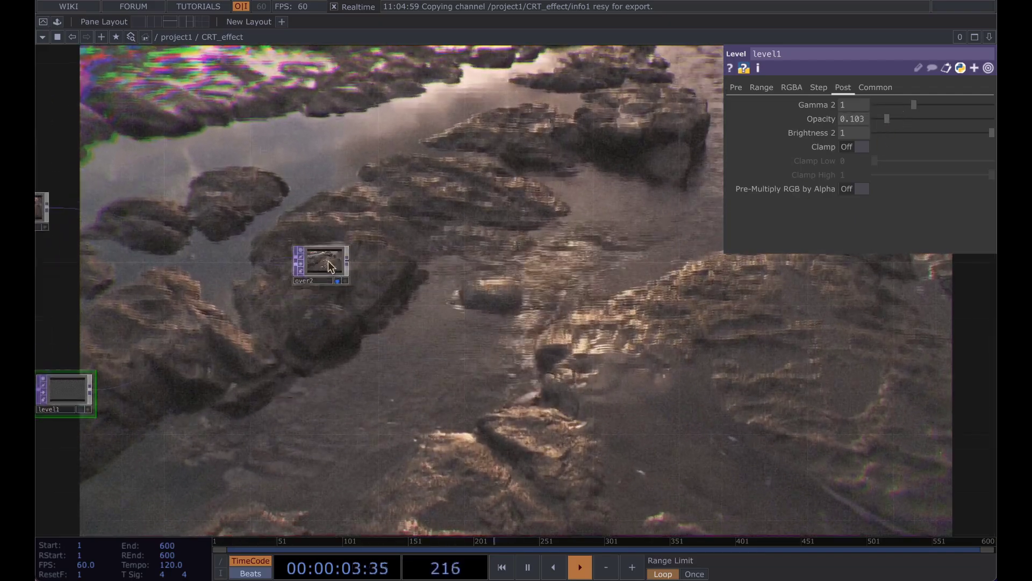
scroll(391, 272, up, 2)
drag(407, 275, 501, 277)
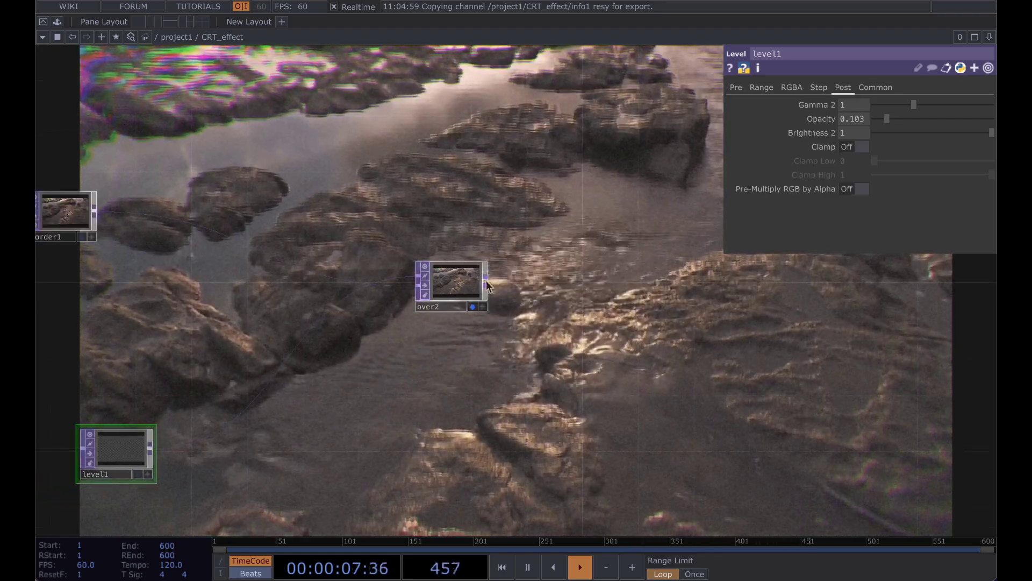
drag(542, 302, 461, 301)
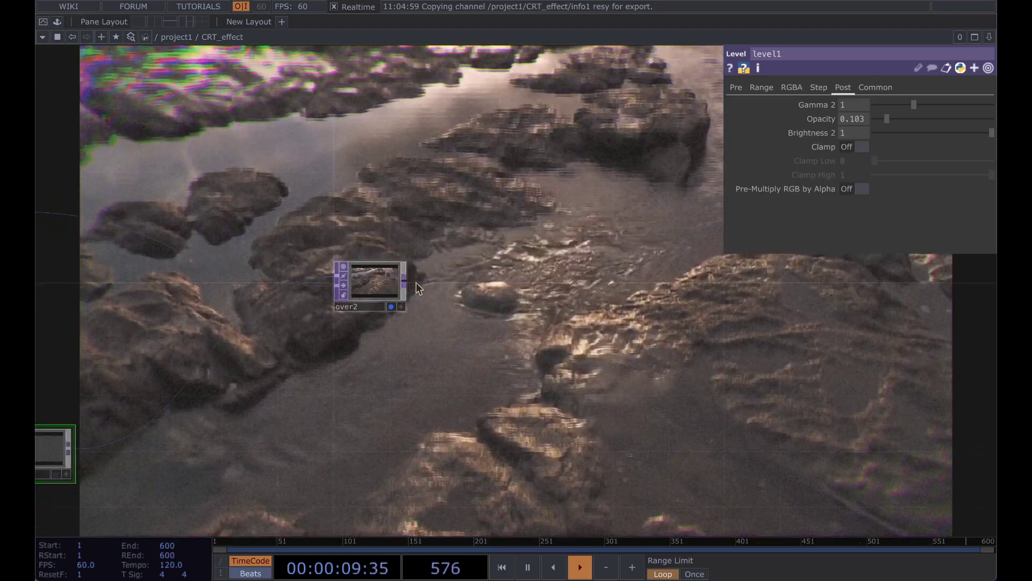
click(391, 307)
click(379, 299)
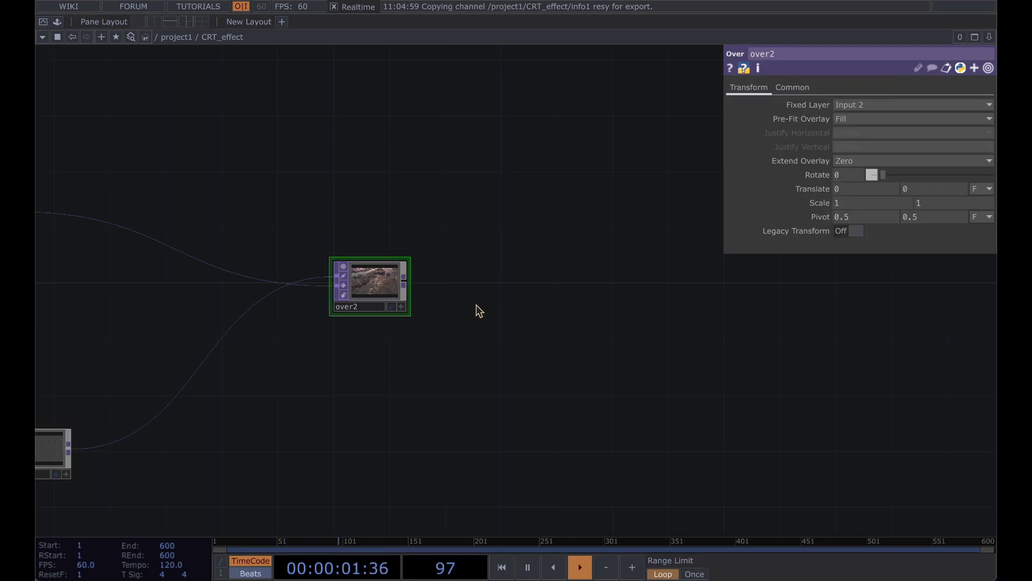
key(Tab)
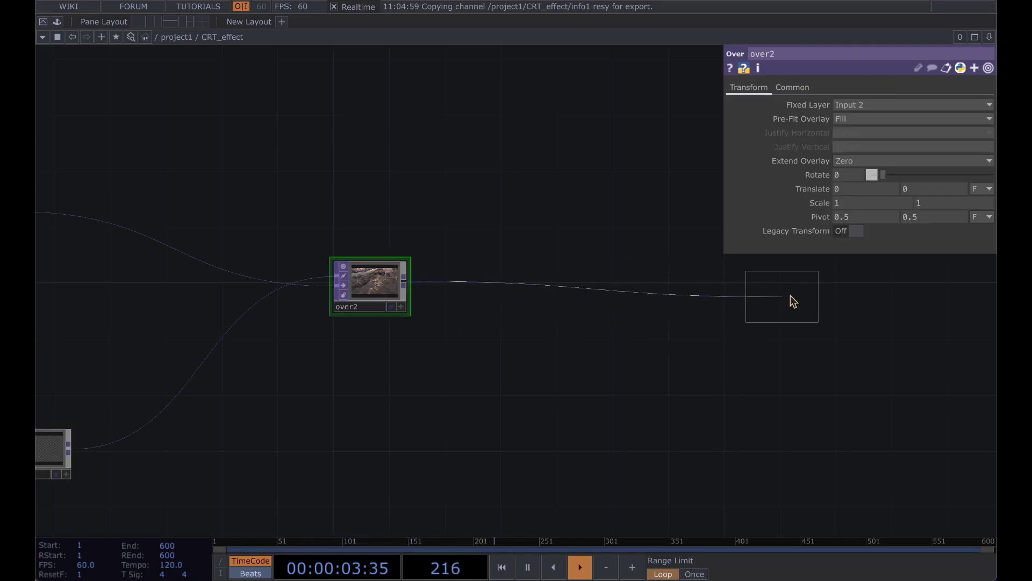
click(855, 293)
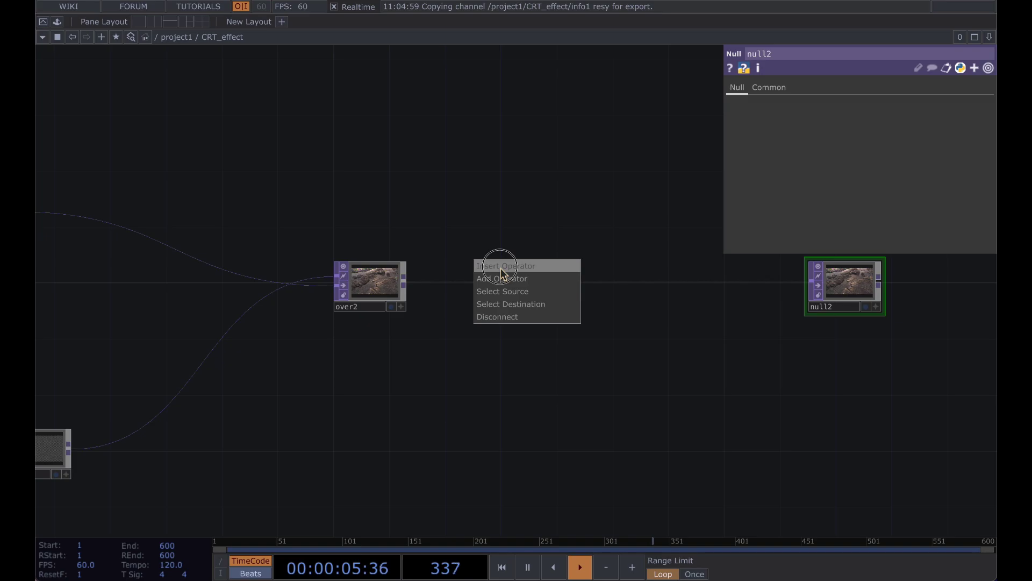
Insert a Lens Distort TOP between over2 and null2, and show null2 as the background
click(501, 267)
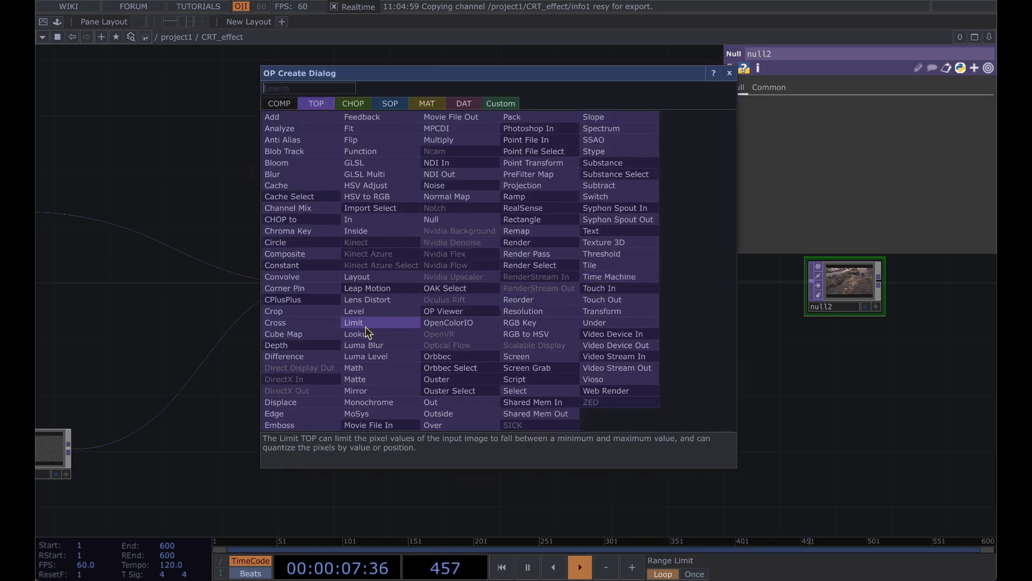
click(378, 311)
click(486, 289)
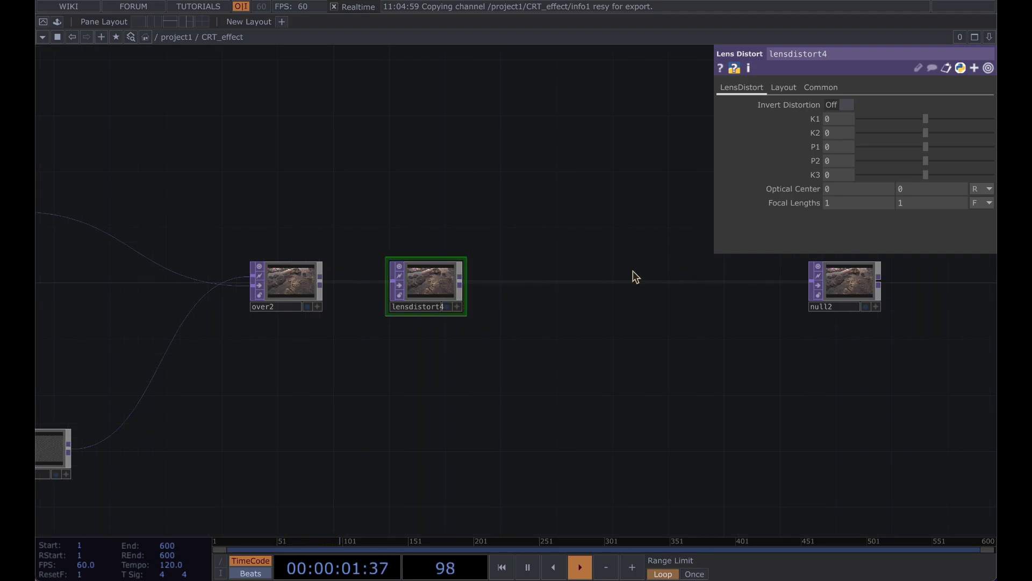
mouse_move(476, 148)
mouse_down()
mouse_move(475, 131)
mouse_move(463, 157)
mouse_up()
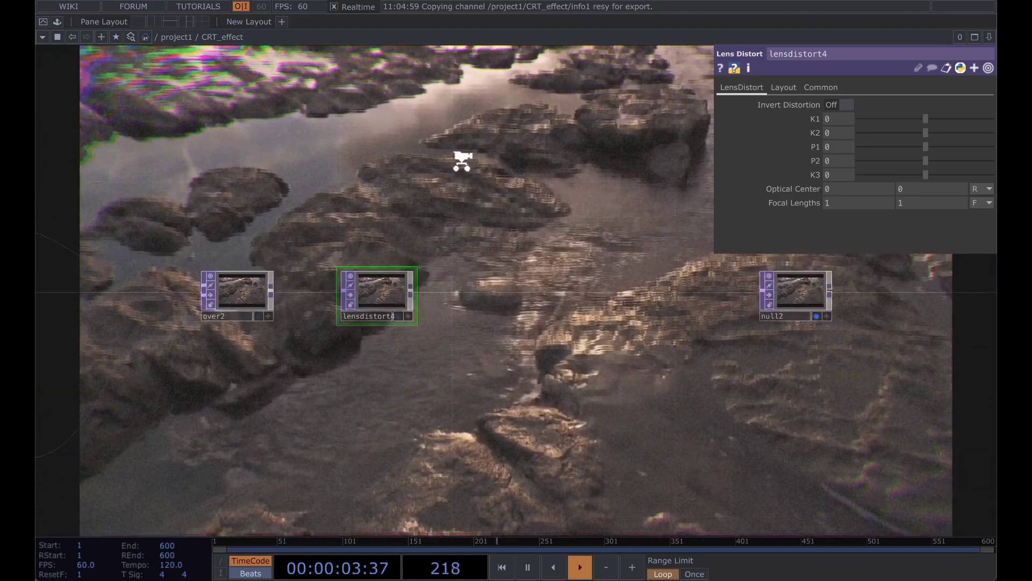
Set lensdistort4's K1 to 0.2 to bulge the whole image like a CRT screen
scroll(466, 164, down, 1)
drag(467, 194, 512, 163)
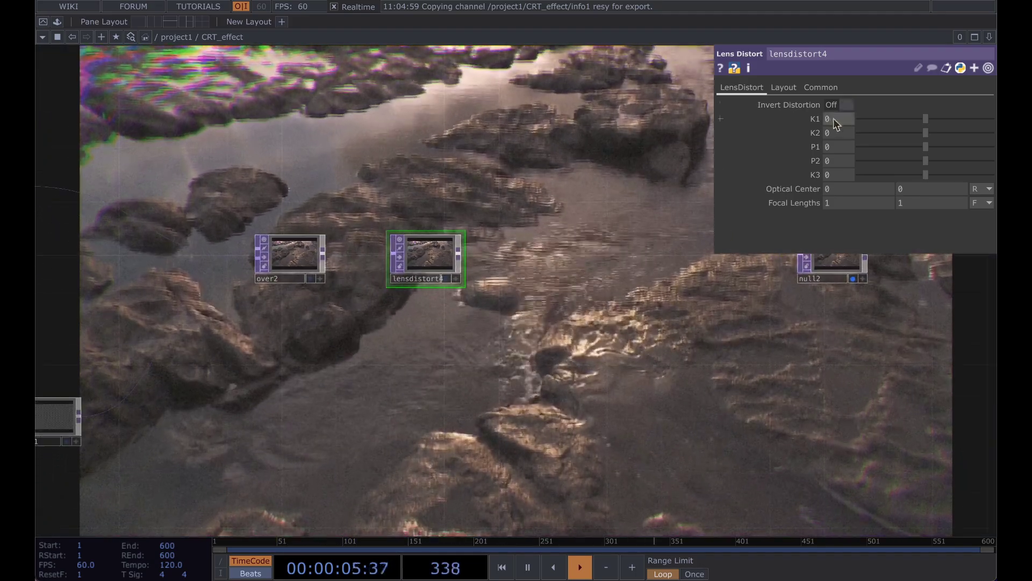
middle_drag(833, 119, 861, 121)
drag(676, 136, 714, 138)
drag(699, 177, 599, 235)
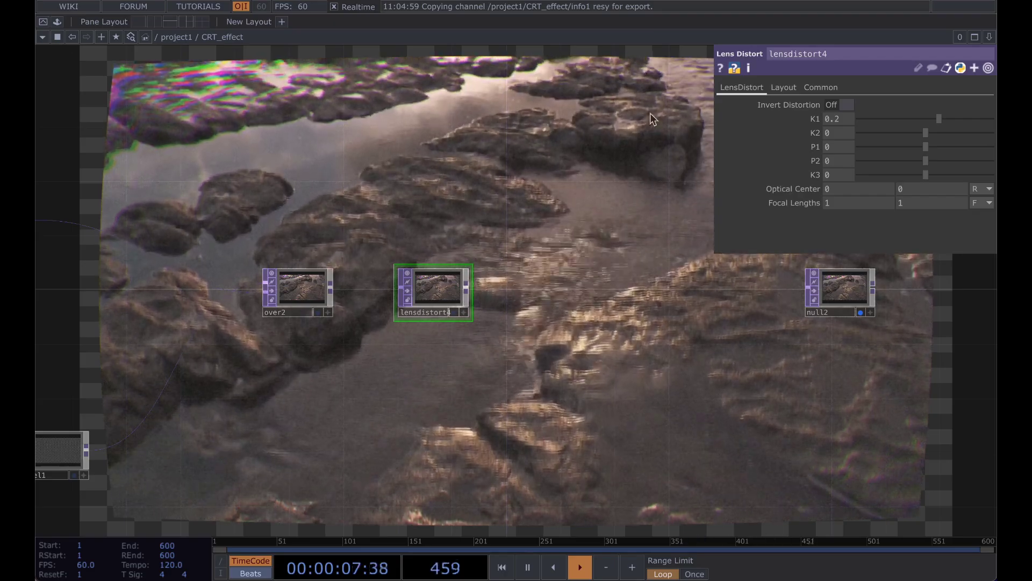
Insert a Transform TOP between lensdistort4 and null2 and set its Scale to 1.1 by 1.1
drag(643, 233, 472, 160)
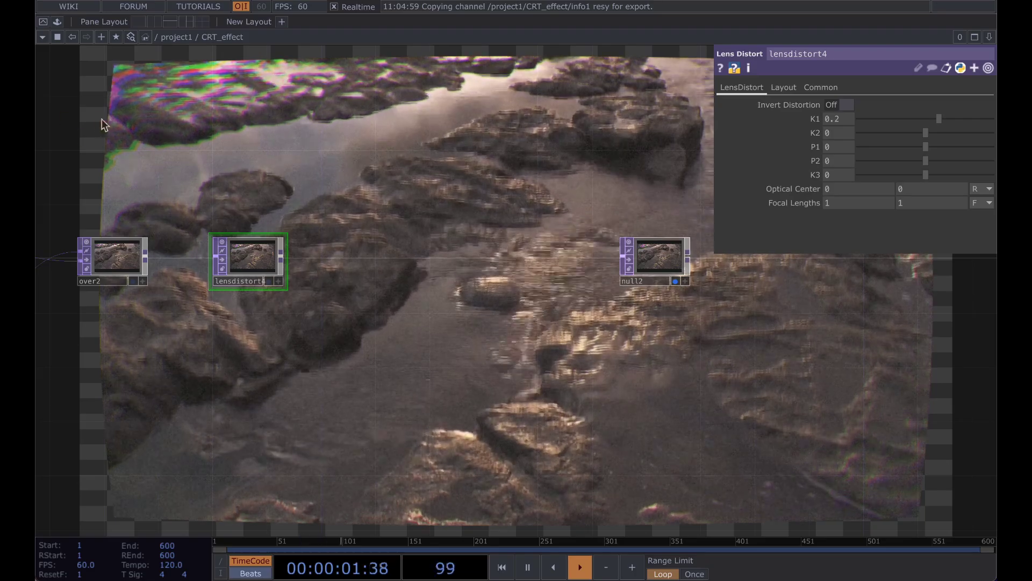
drag(455, 324, 544, 371)
right_click(435, 308)
click(484, 294)
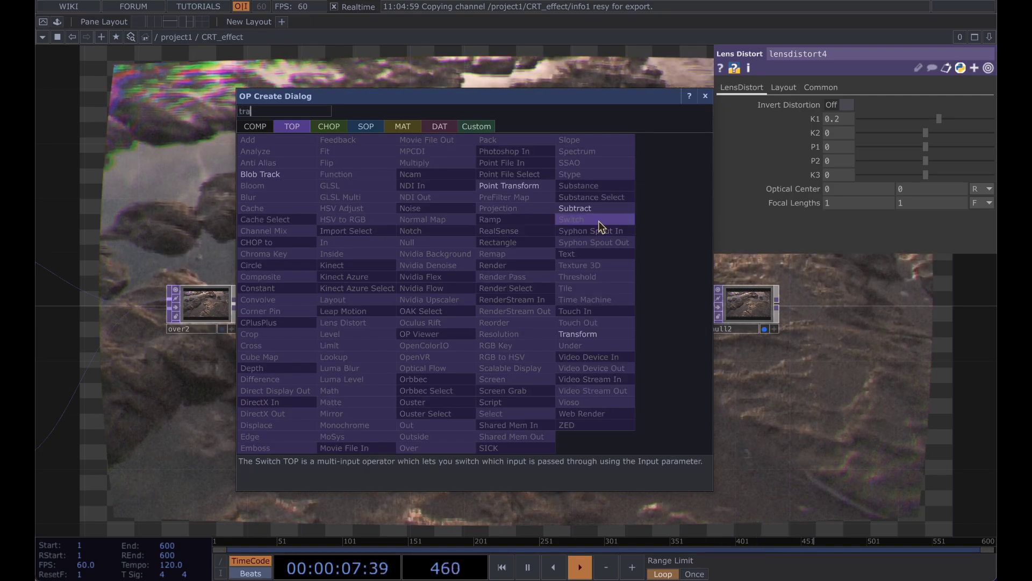
click(591, 336)
click(460, 311)
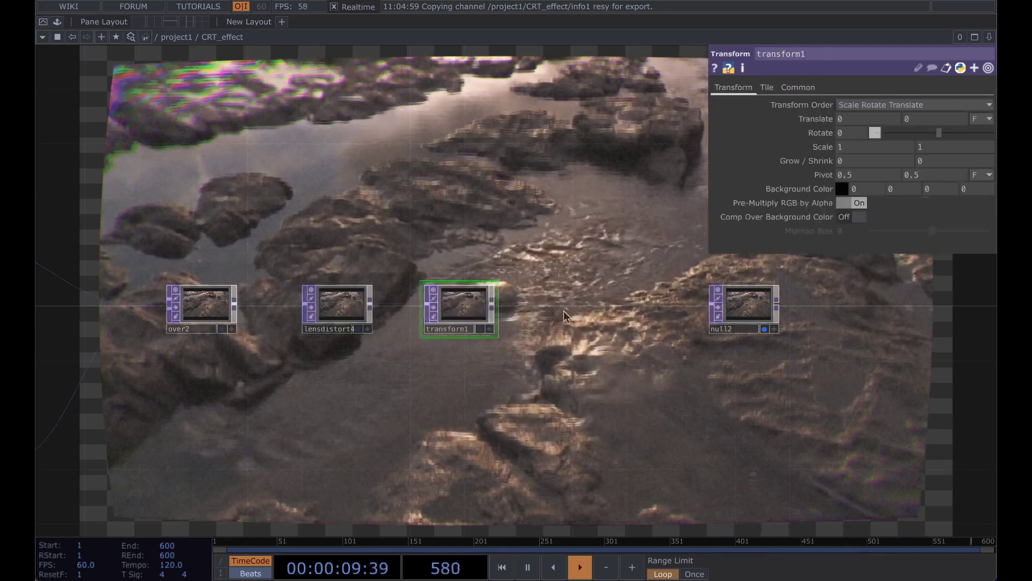
middle_drag(818, 151, 839, 150)
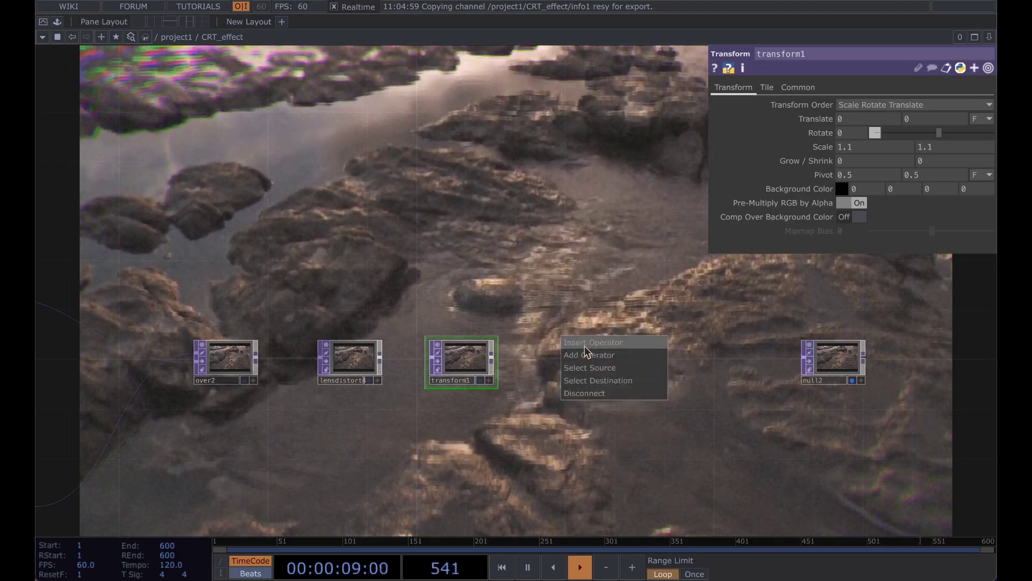
Insert a Multiply TOP between transform1 and null2
click(588, 355)
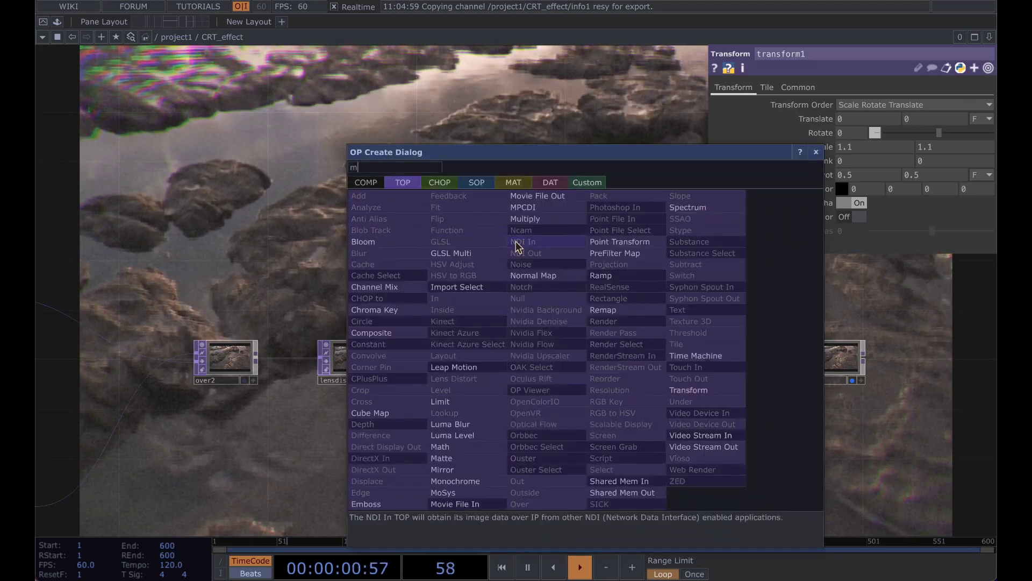
click(533, 220)
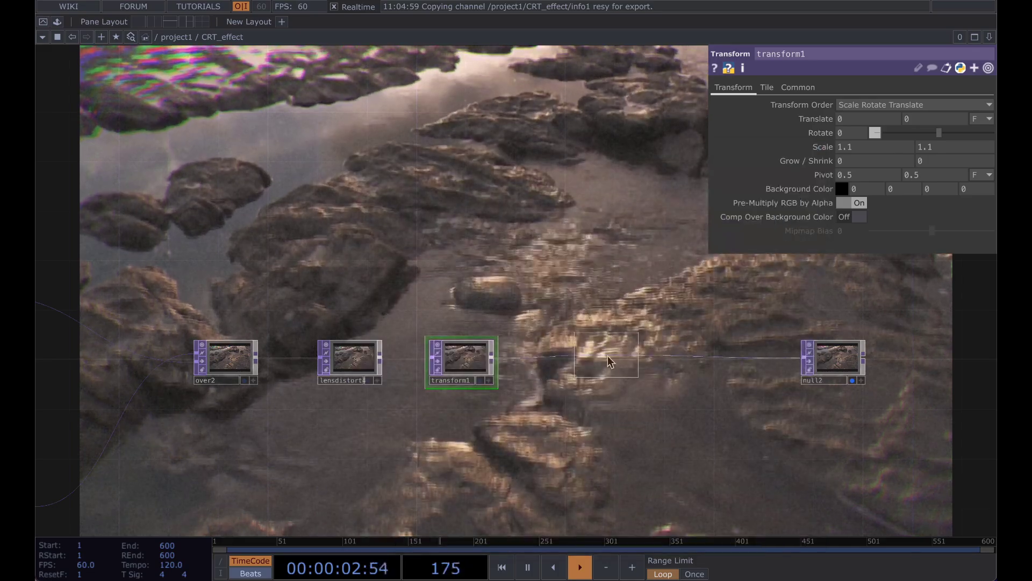
click(576, 361)
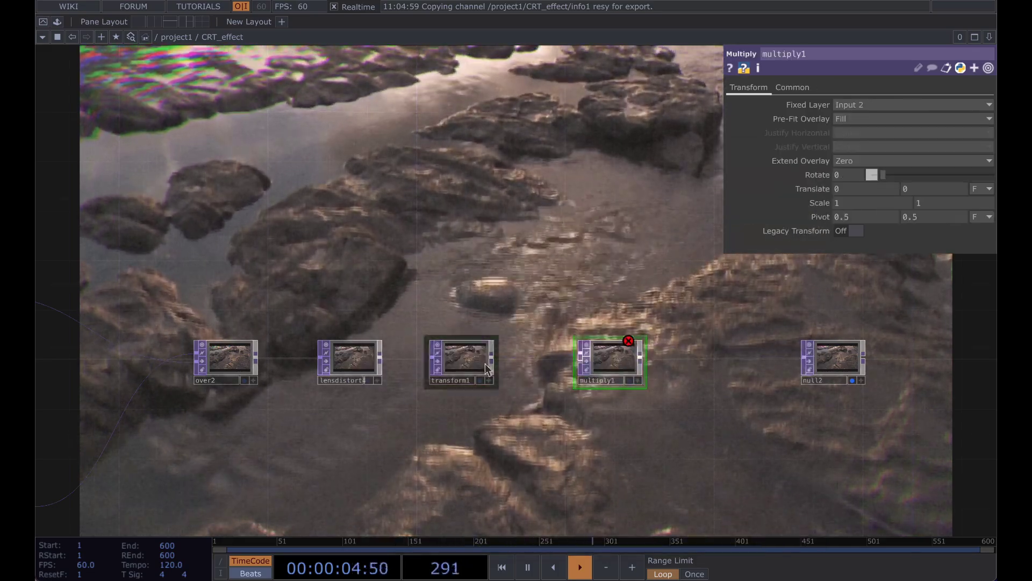
drag(553, 359, 590, 231)
middle_drag(559, 324, 542, 336)
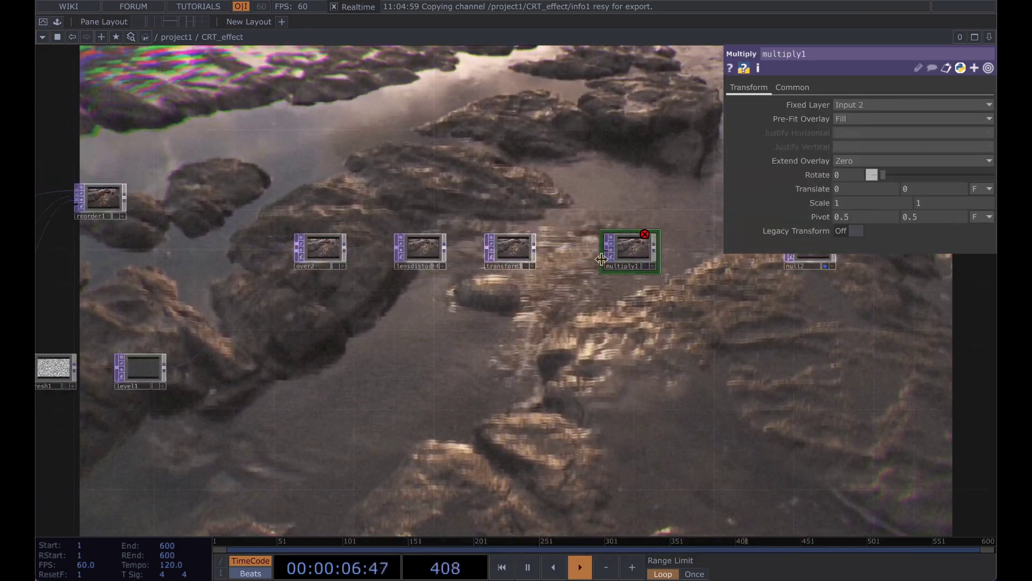
Add a Level TOP below transform1 that feeds multiply1's second input
key(Tab)
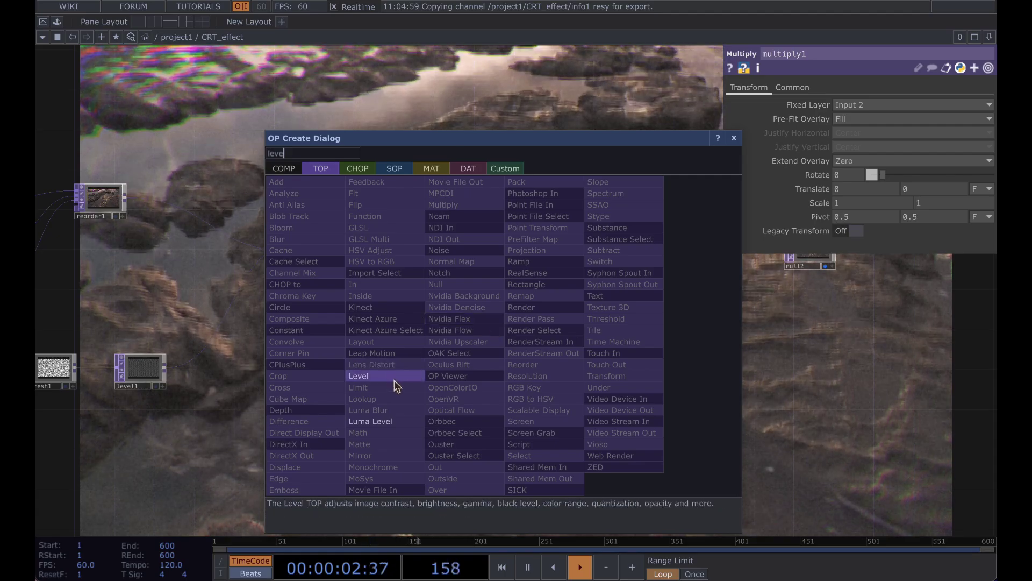
click(395, 380)
click(507, 314)
Add a Select TOP ahead of level2, connected to level2's input
click(485, 312)
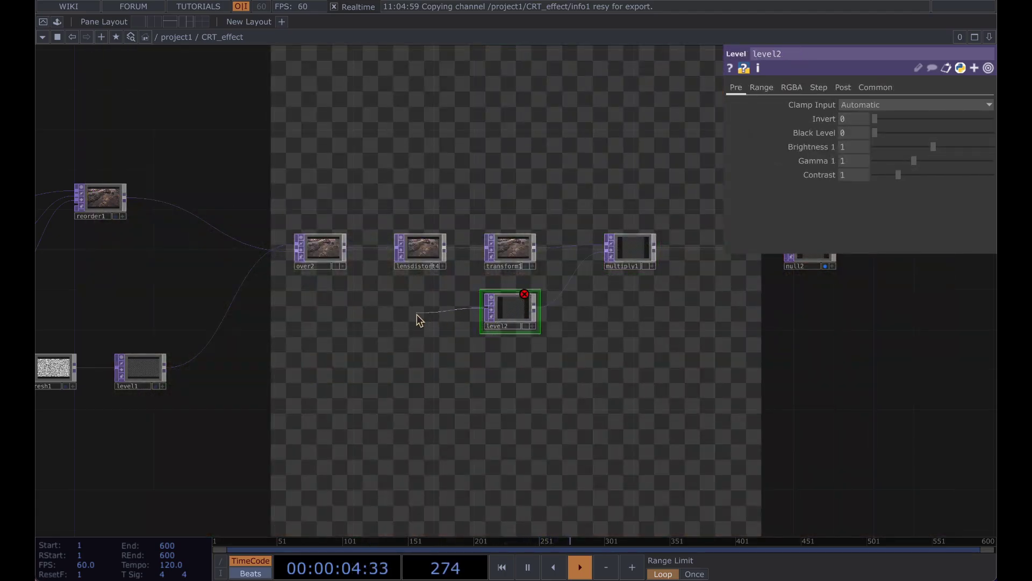
click(417, 315)
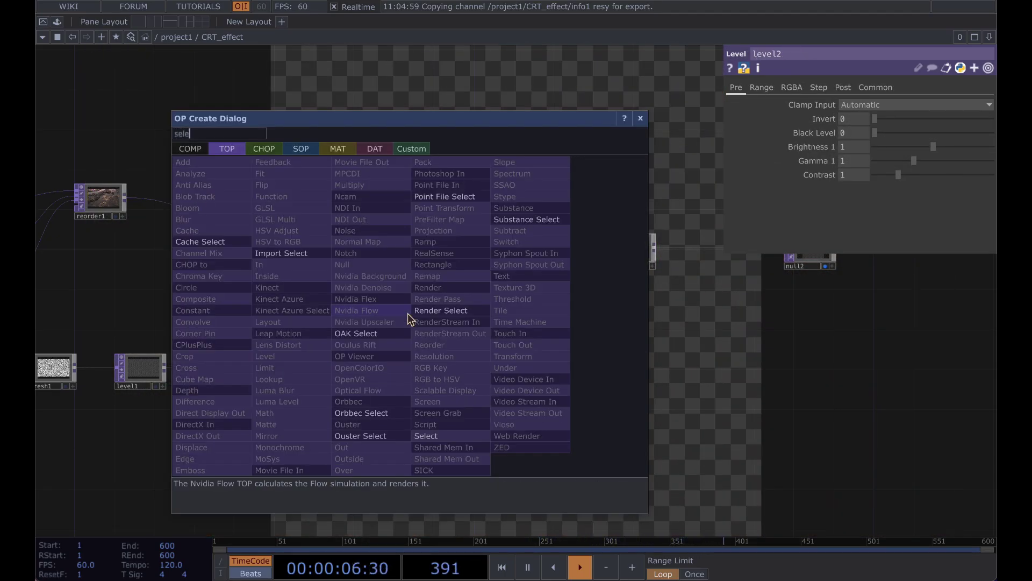
click(434, 437)
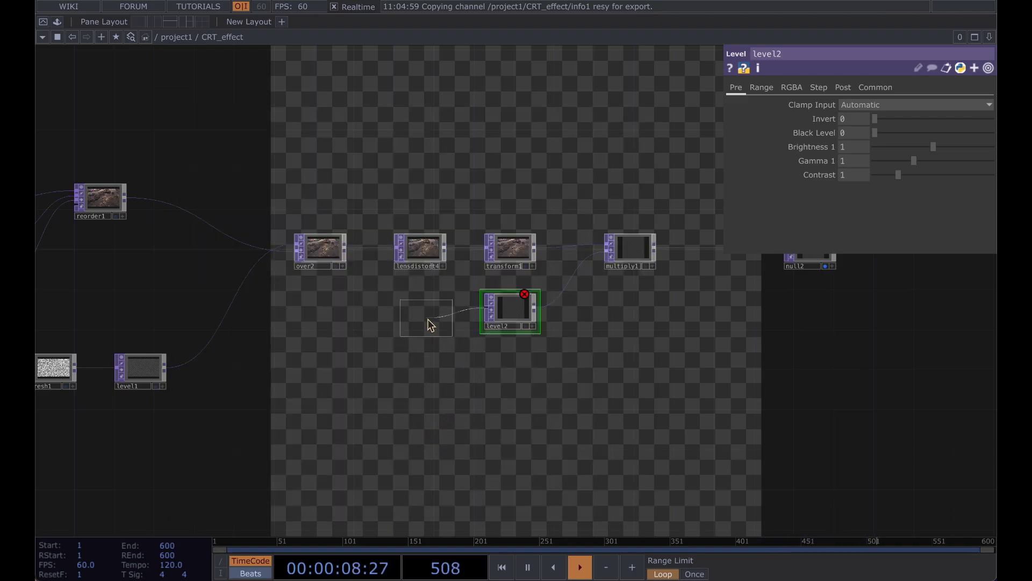
scroll(347, 369, down, 1)
Set select1's TOP reference to null1, the scan-line output near the start of the network
drag(414, 360, 639, 372)
scroll(314, 315, down, 3)
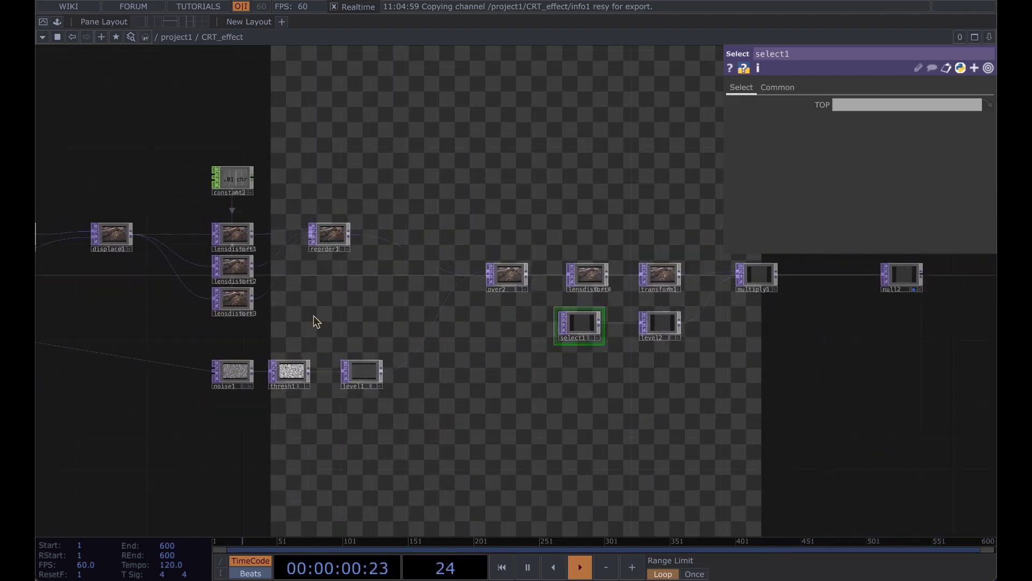
drag(526, 319, 595, 316)
drag(180, 315, 558, 303)
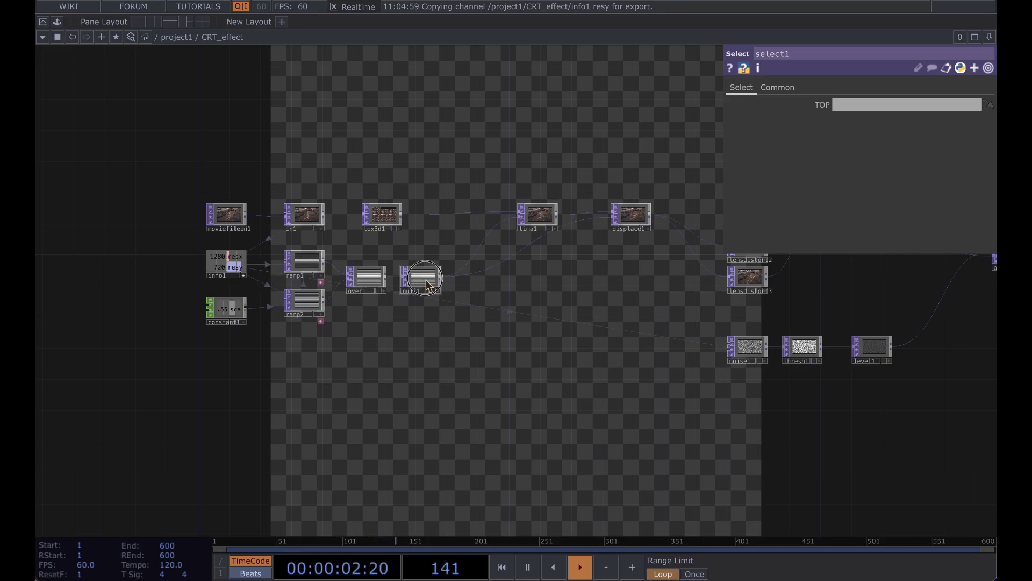
drag(873, 115, 874, 107)
drag(355, 380, 231, 364)
drag(839, 435, 226, 464)
scroll(417, 336, up, 2)
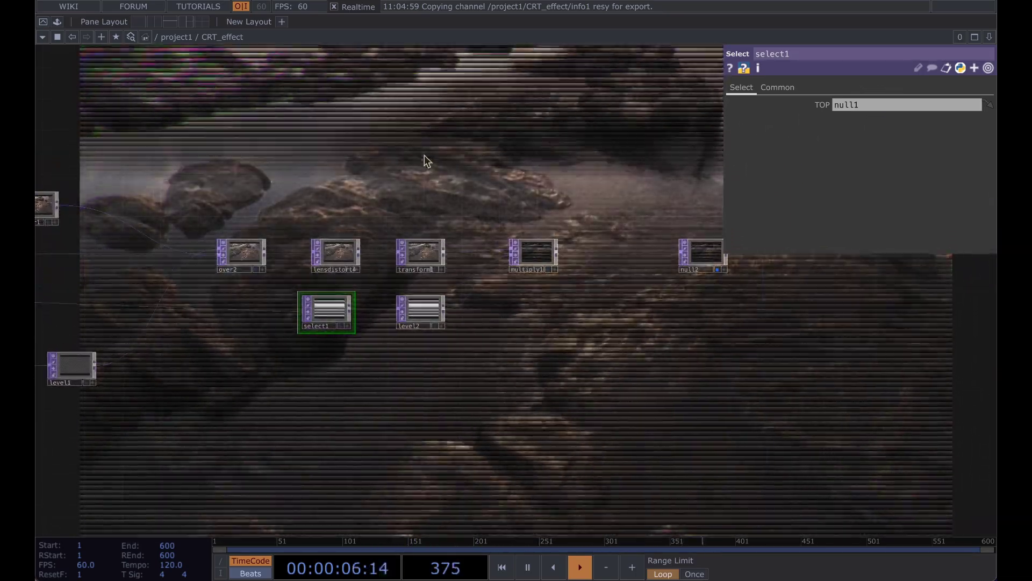
Raise level2's Out Low range value to 0.908 to soften the multiplied scan lines
drag(590, 238, 527, 246)
drag(474, 361, 510, 384)
scroll(497, 401, up, 3)
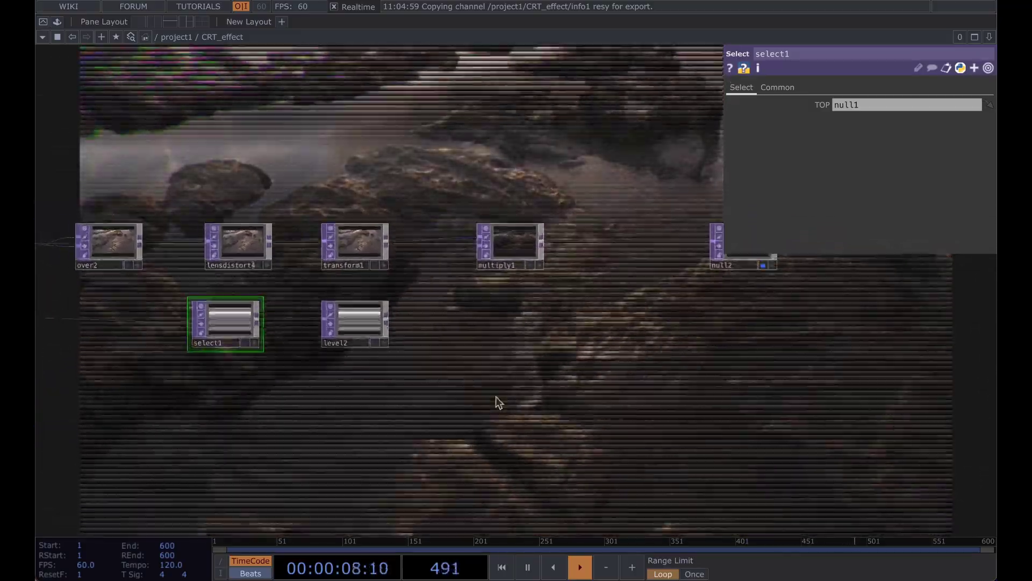
drag(410, 330, 493, 367)
click(438, 354)
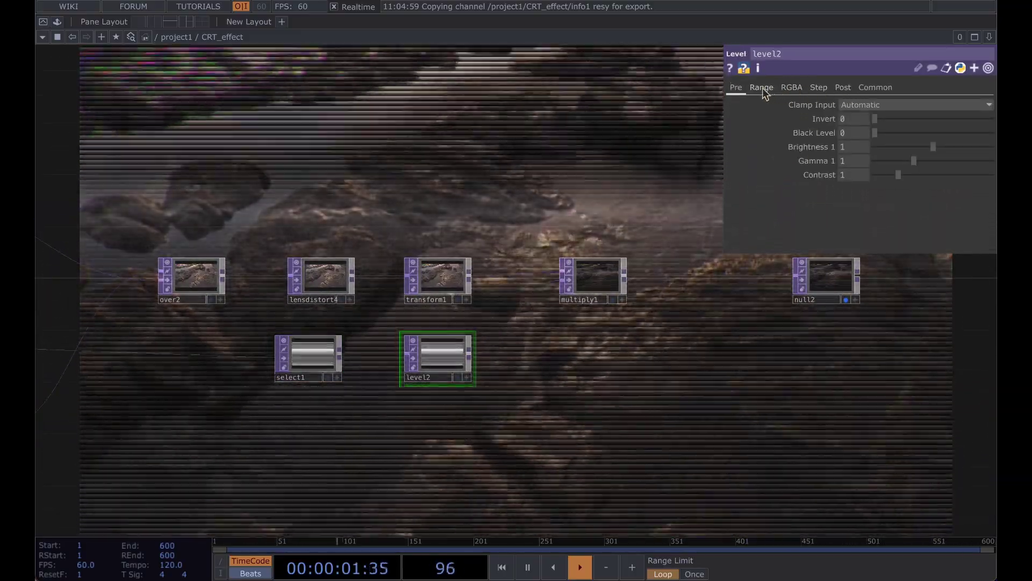
click(762, 88)
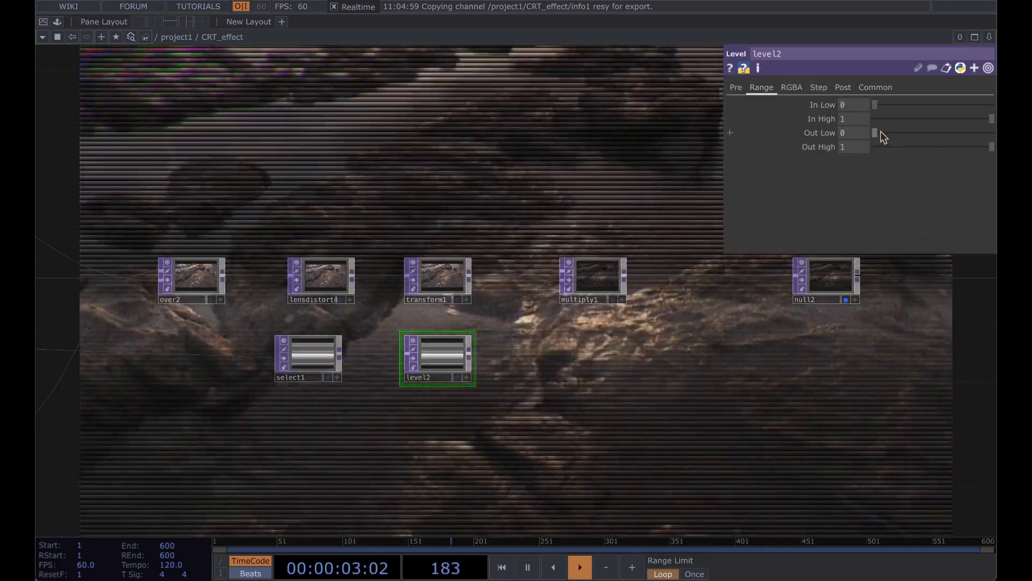
drag(877, 132, 982, 140)
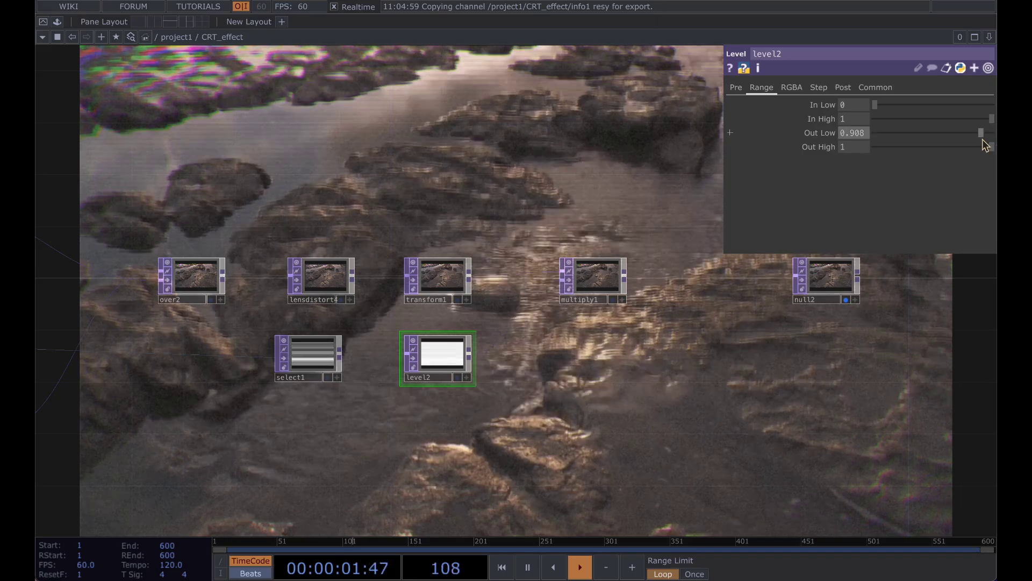
Move null2 farther from multiply1 to make room between them
drag(577, 146, 422, 163)
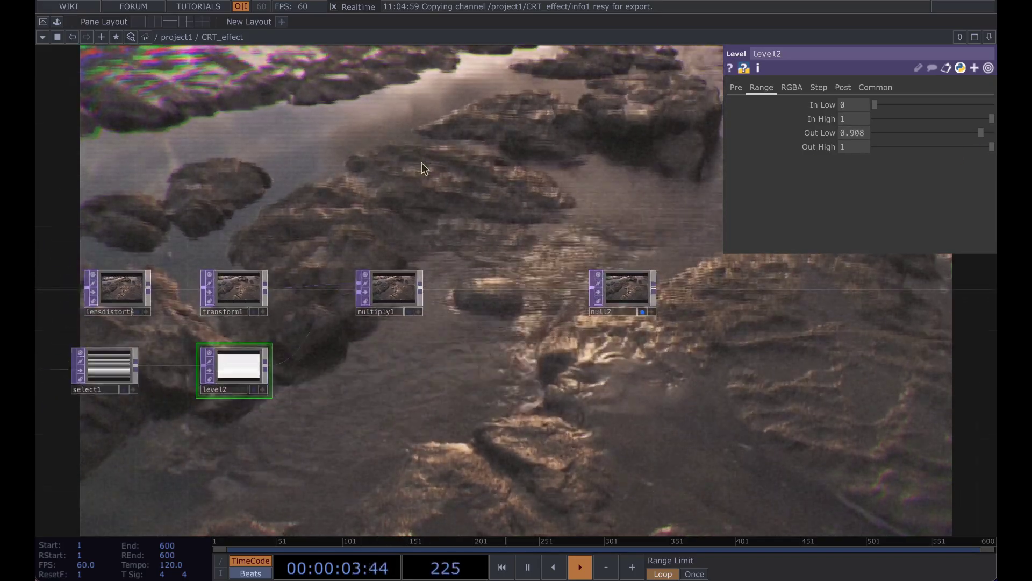
drag(353, 114, 435, 107)
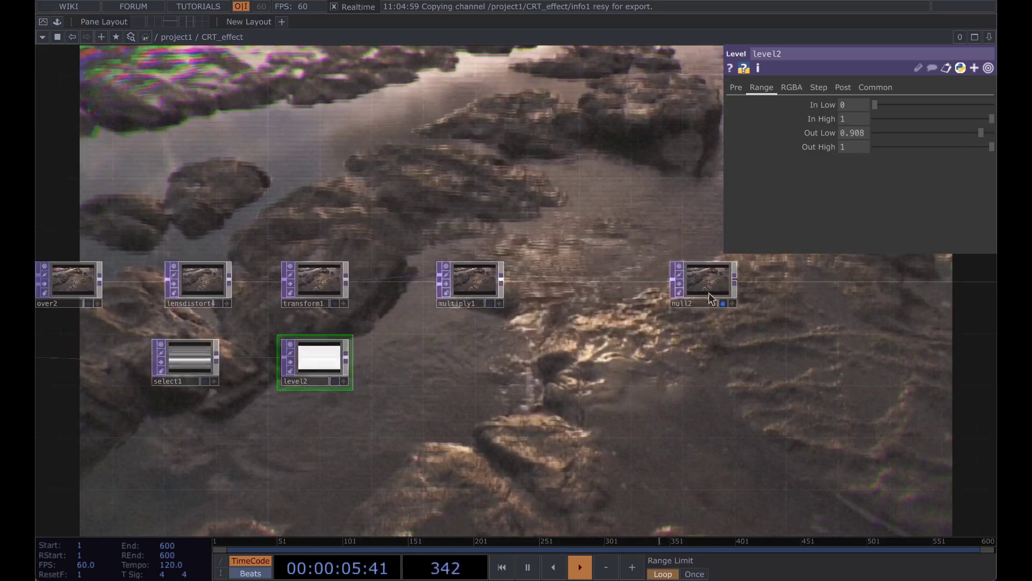
drag(708, 281, 850, 281)
drag(534, 223, 496, 261)
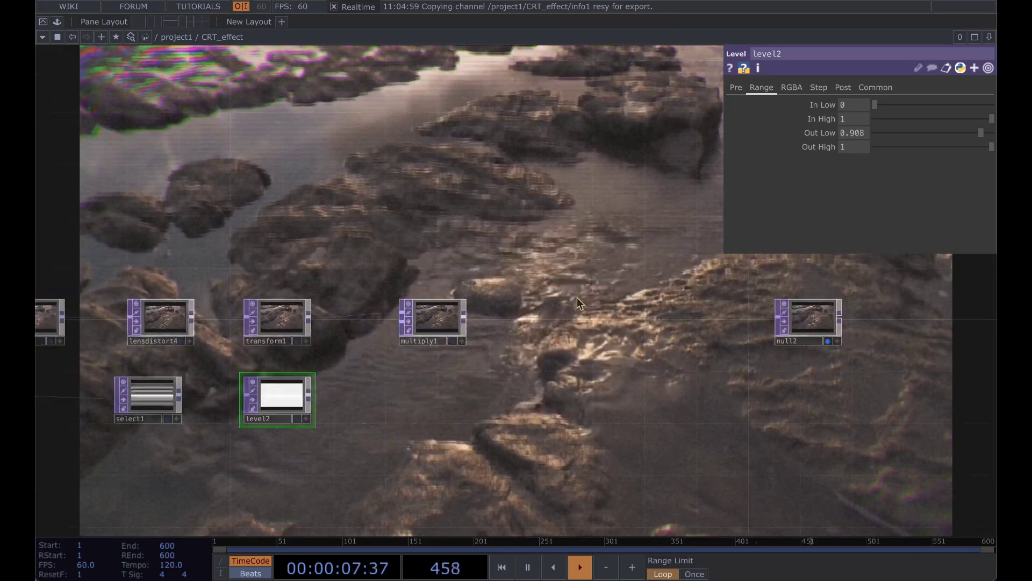
Insert a Level TOP on the connection between multiply1 and null2
drag(472, 211, 347, 211)
drag(235, 169, 300, 162)
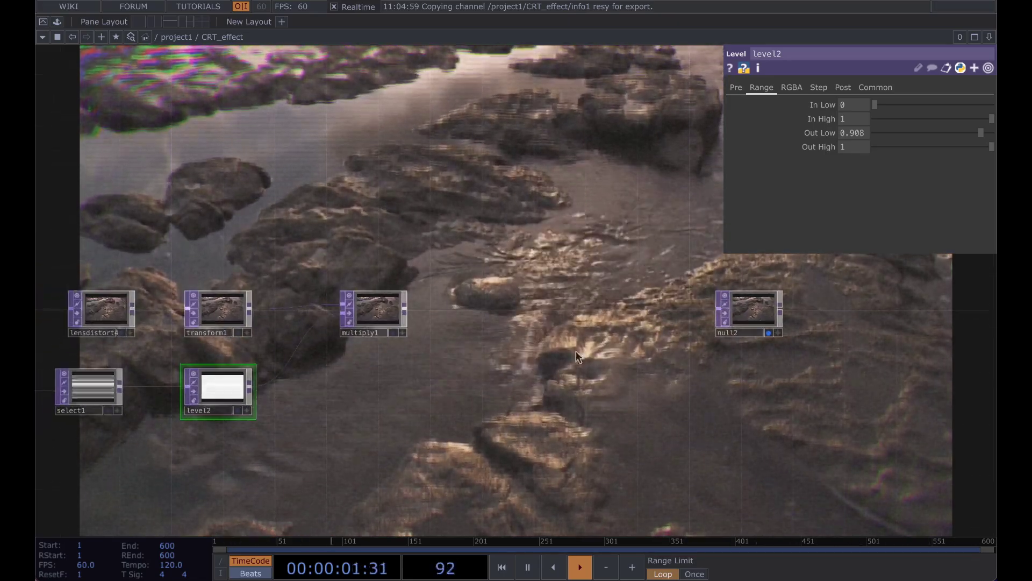
right_click(491, 308)
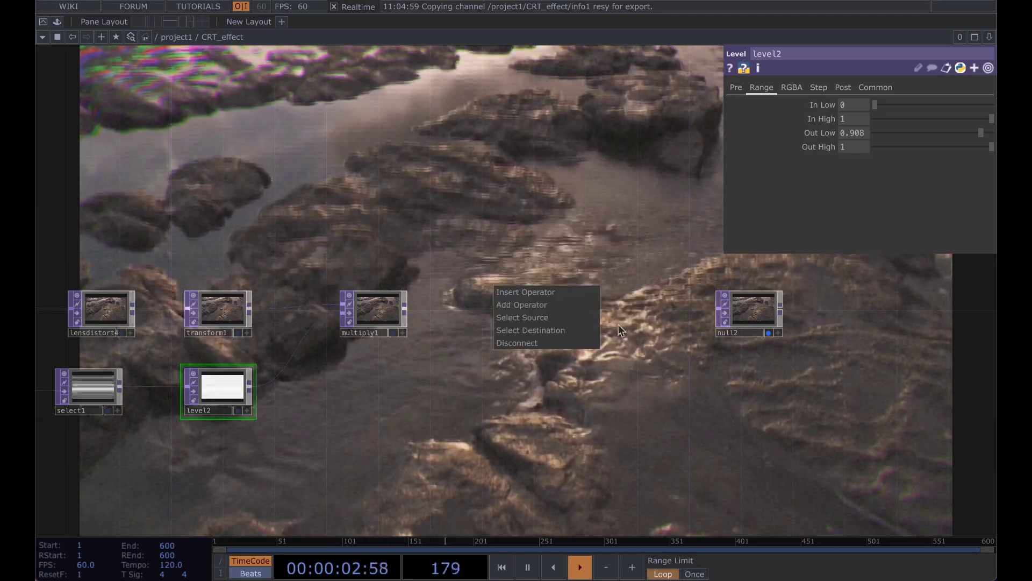
click(529, 292)
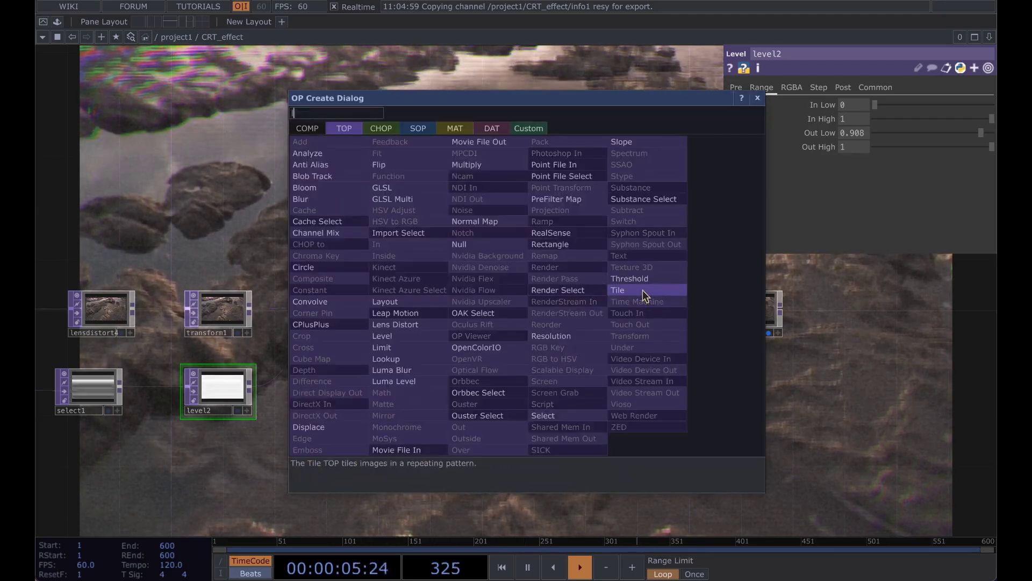
text(lever)
key(BackSpace)
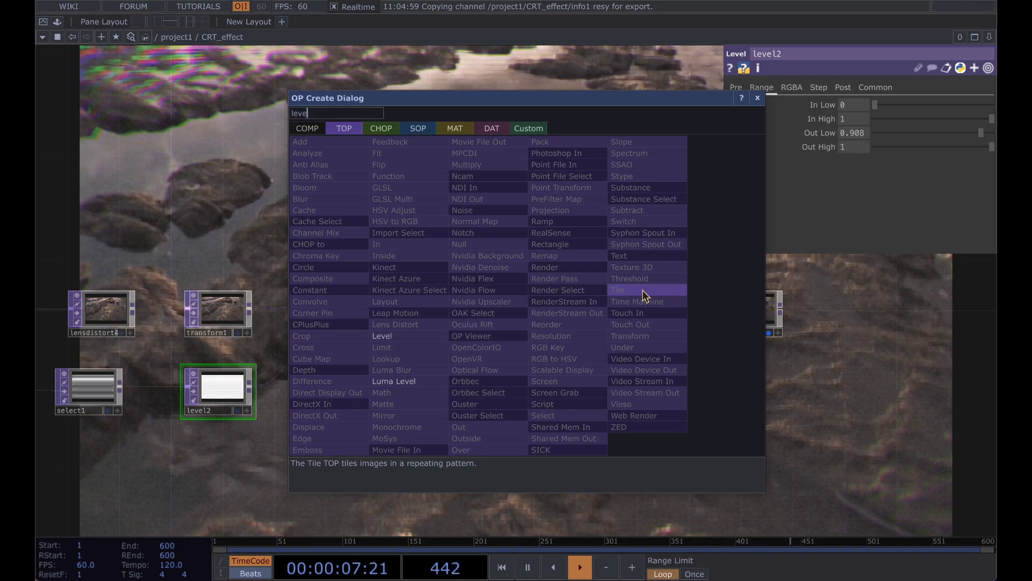
text(l)
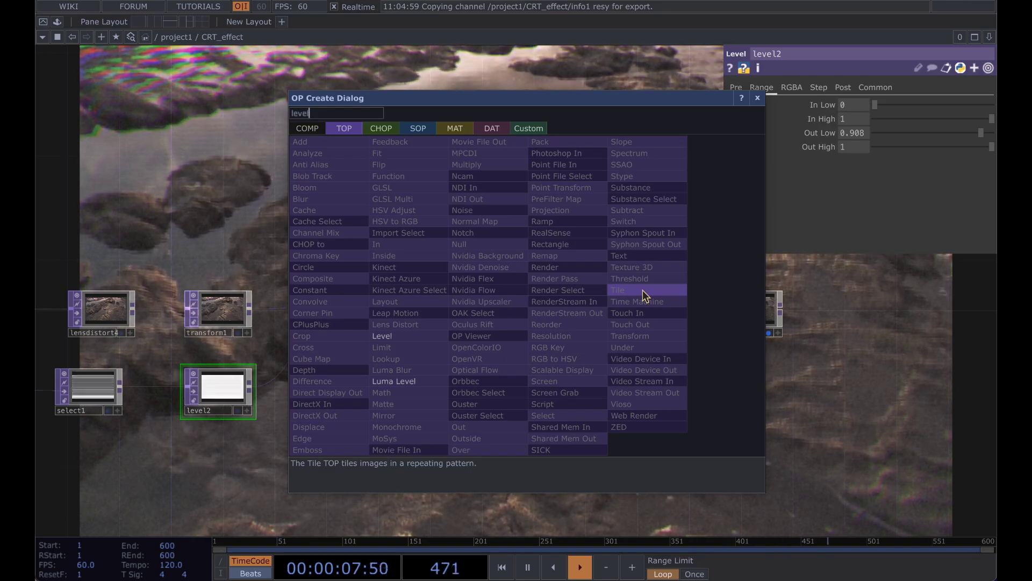
click(406, 337)
click(531, 312)
drag(497, 242, 408, 232)
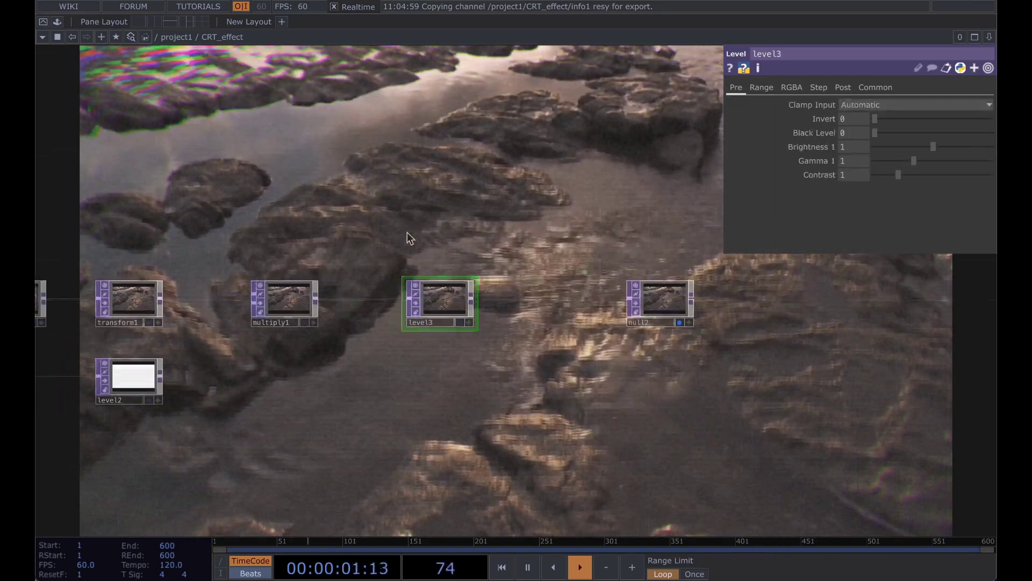
Tint level3's dark tones by setting its Low G to 0.022 and Low B to 0.005
click(792, 87)
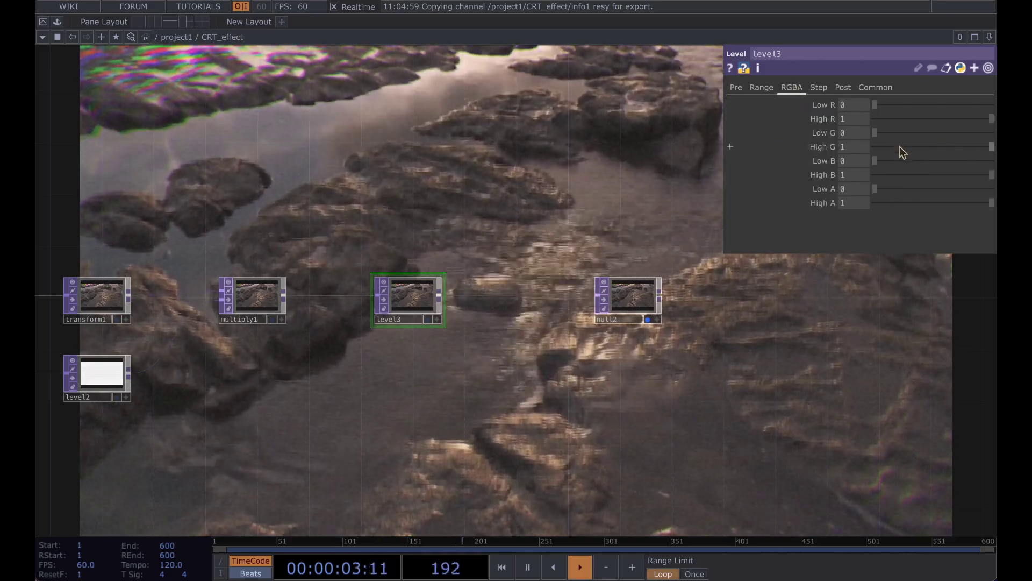
click(882, 133)
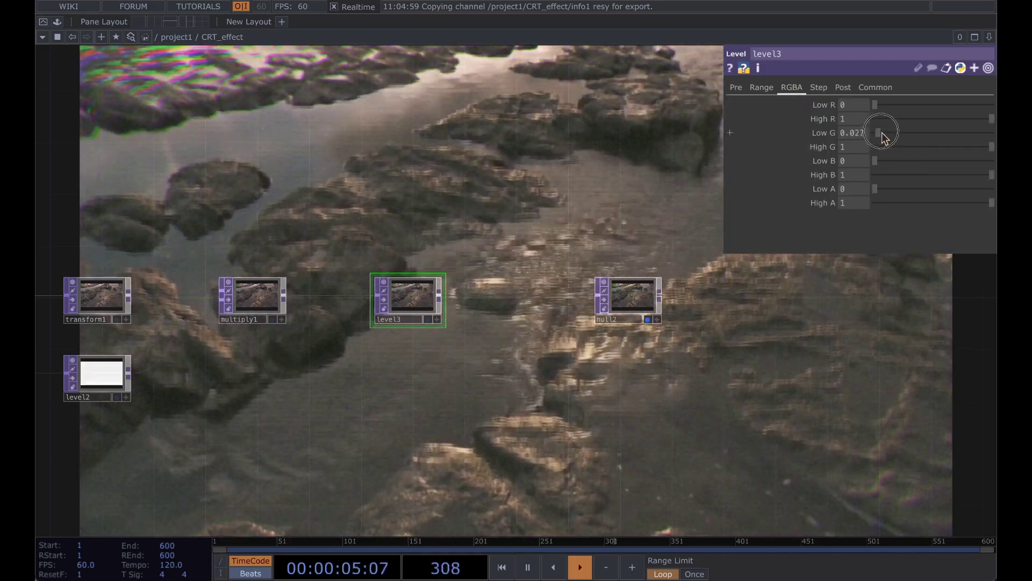
drag(882, 133, 880, 132)
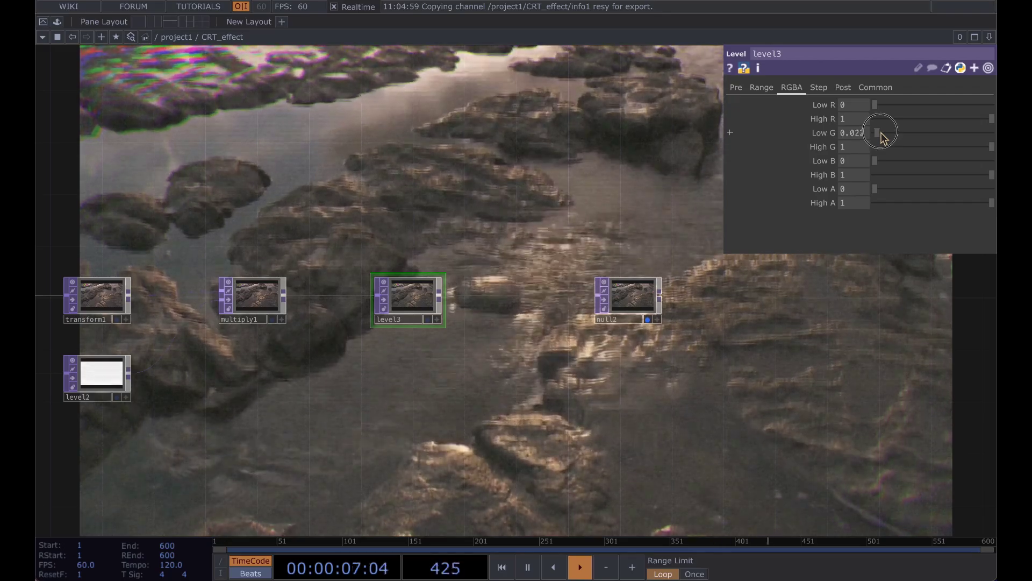
click(881, 162)
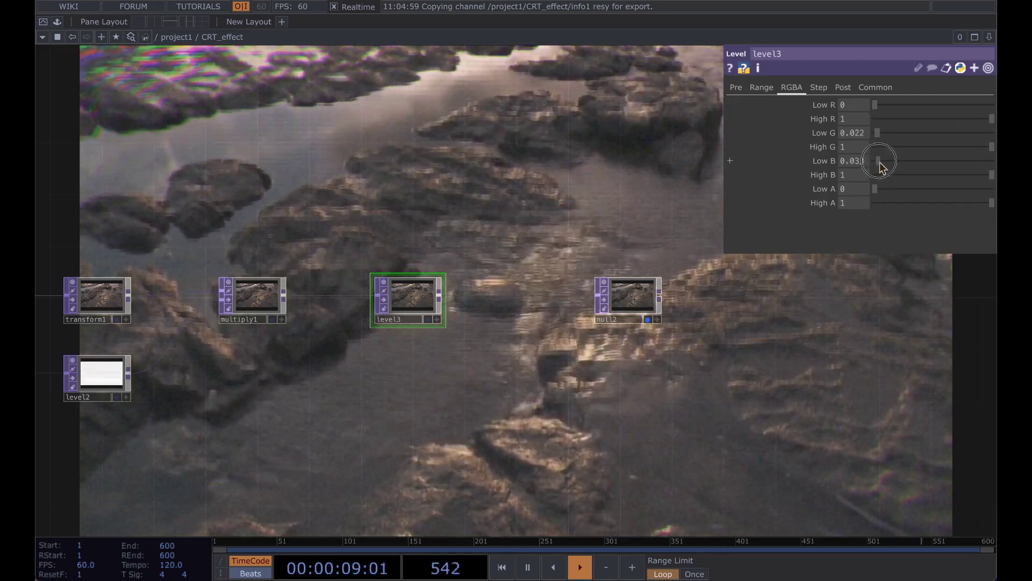
drag(880, 163, 878, 163)
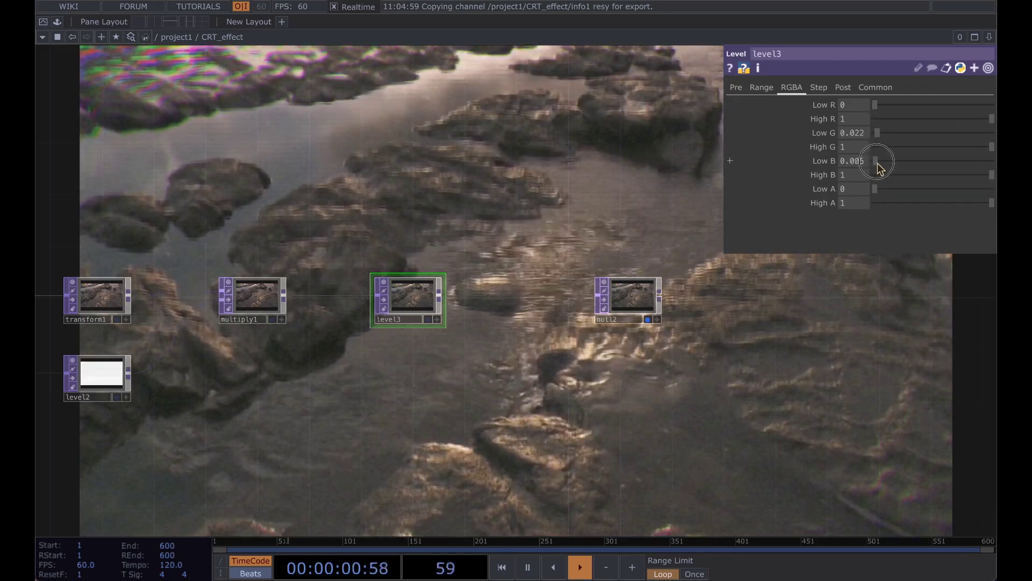
Add an Out TOP after null2, connected to null2's output
drag(491, 150, 535, 103)
scroll(564, 196, down, 2)
drag(530, 189, 591, 242)
drag(524, 240, 589, 281)
drag(391, 184, 267, 148)
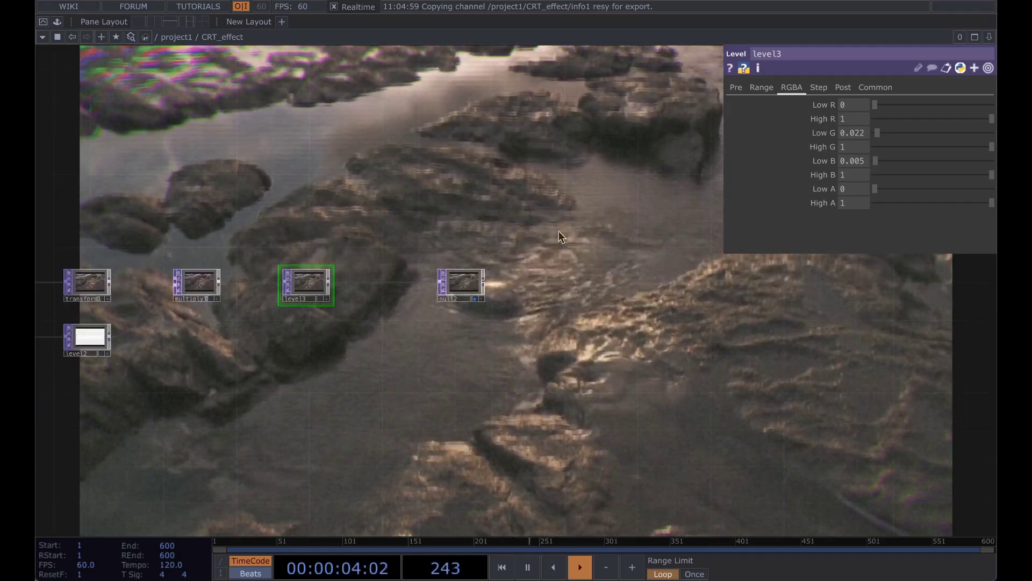
drag(418, 181, 401, 233)
scroll(486, 288, down, 2)
scroll(490, 334, up, 7)
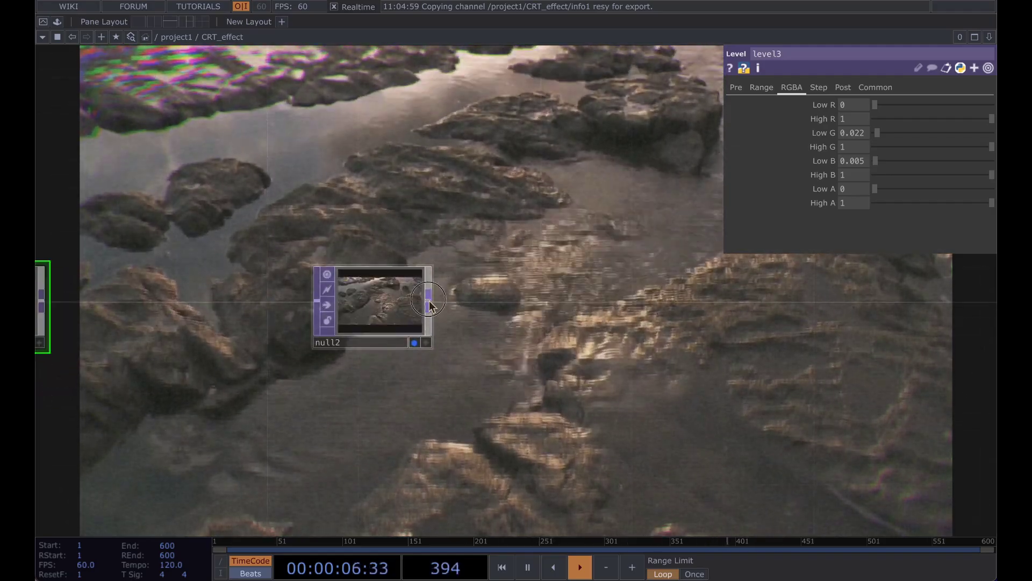
click(430, 303)
click(575, 304)
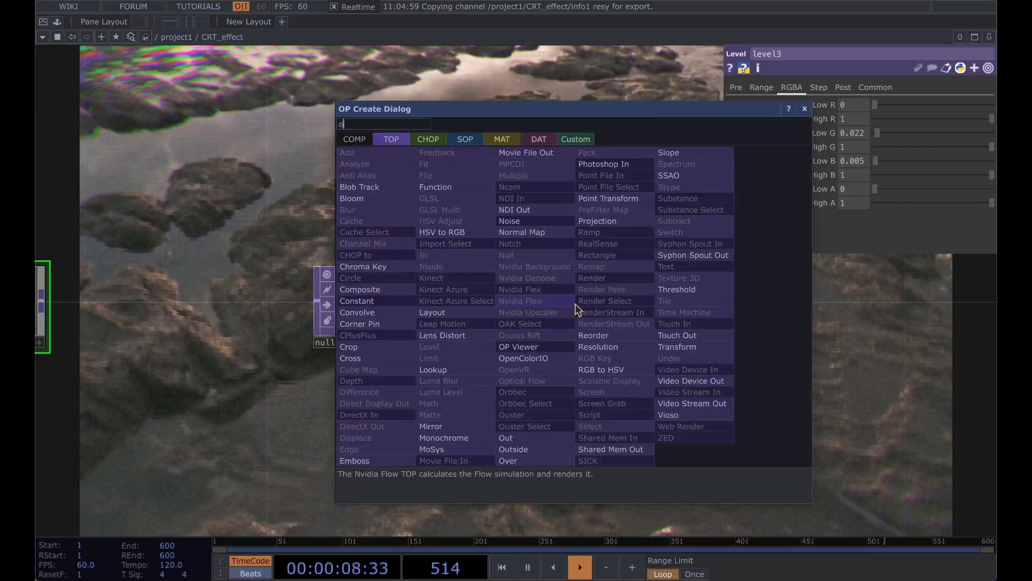
text(out)
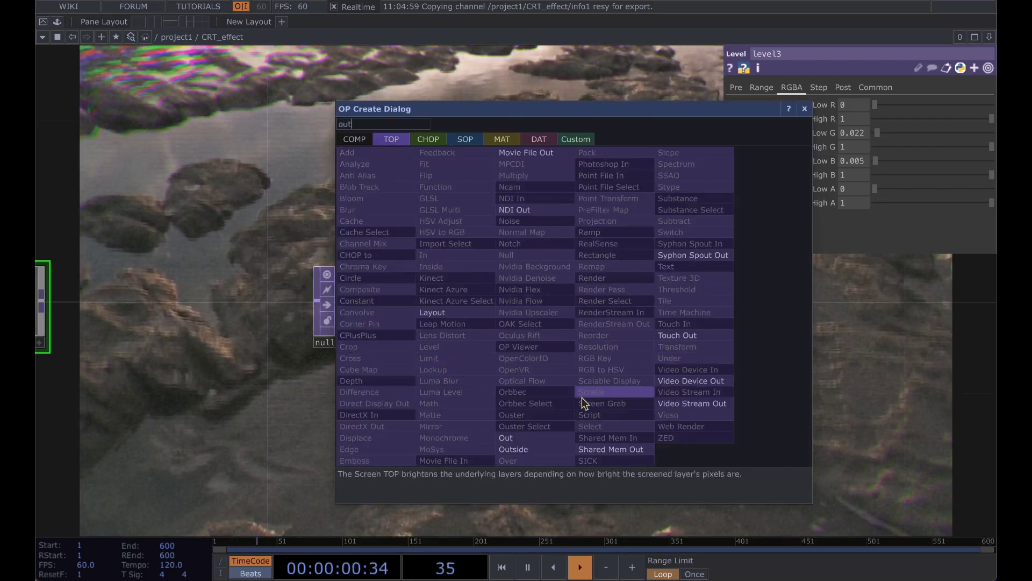
click(517, 437)
click(647, 304)
middle_drag(575, 267, 665, 310)
Go up to the project1 level and examine the output image on the CRT_effect component
key(u)
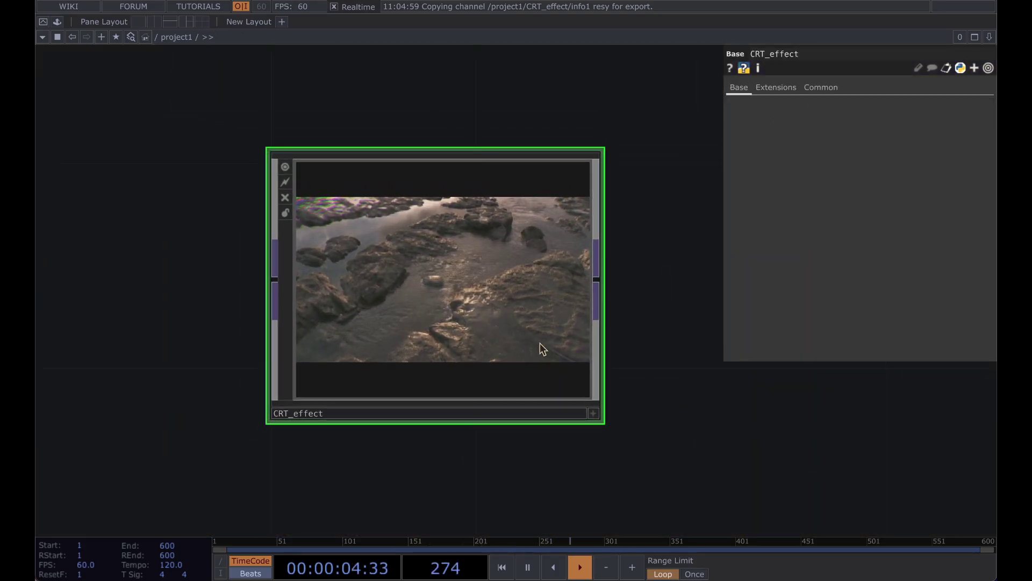
mouse_move(540, 343)
mouse_down()
mouse_move(644, 393)
mouse_move(592, 343)
mouse_move(539, 343)
mouse_up()
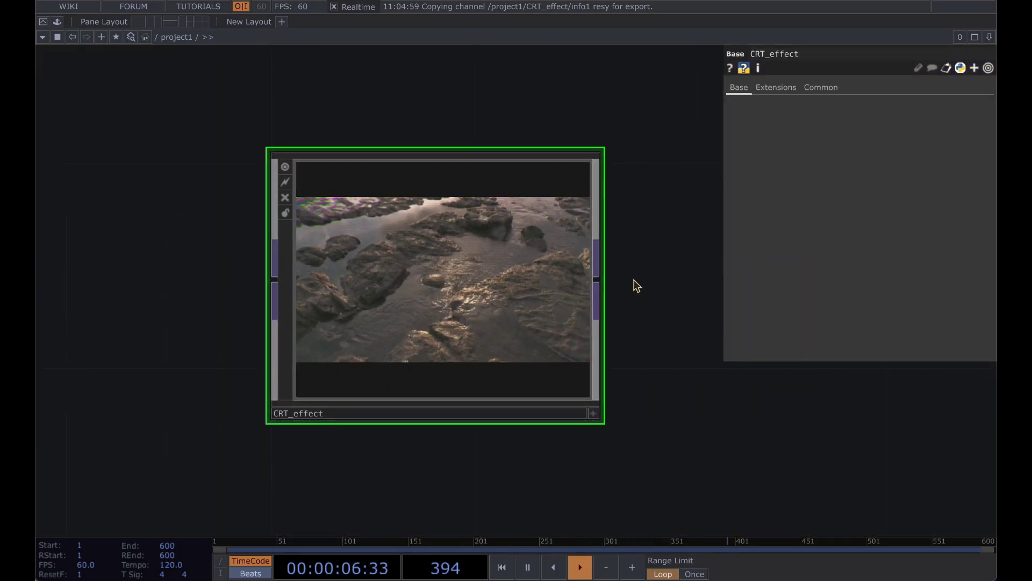
scroll(455, 302, up, 5)
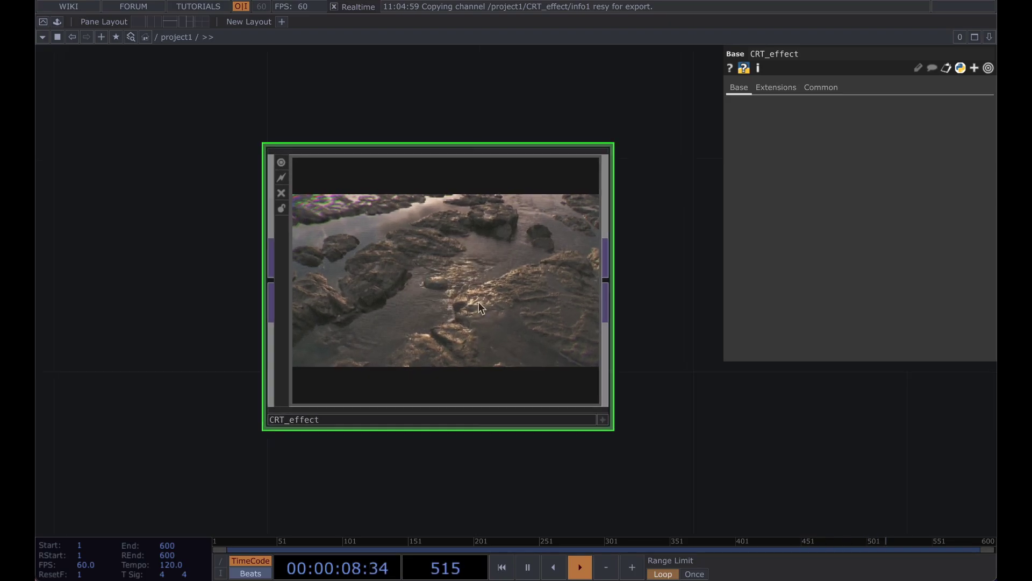
scroll(529, 301, down, 5)
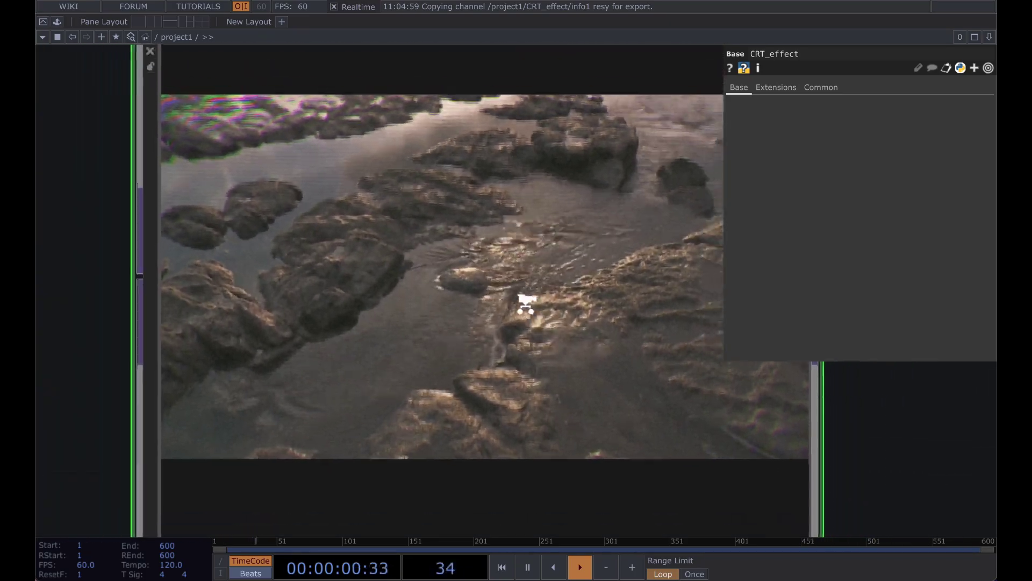
drag(748, 410, 561, 372)
scroll(600, 370, down, 1)
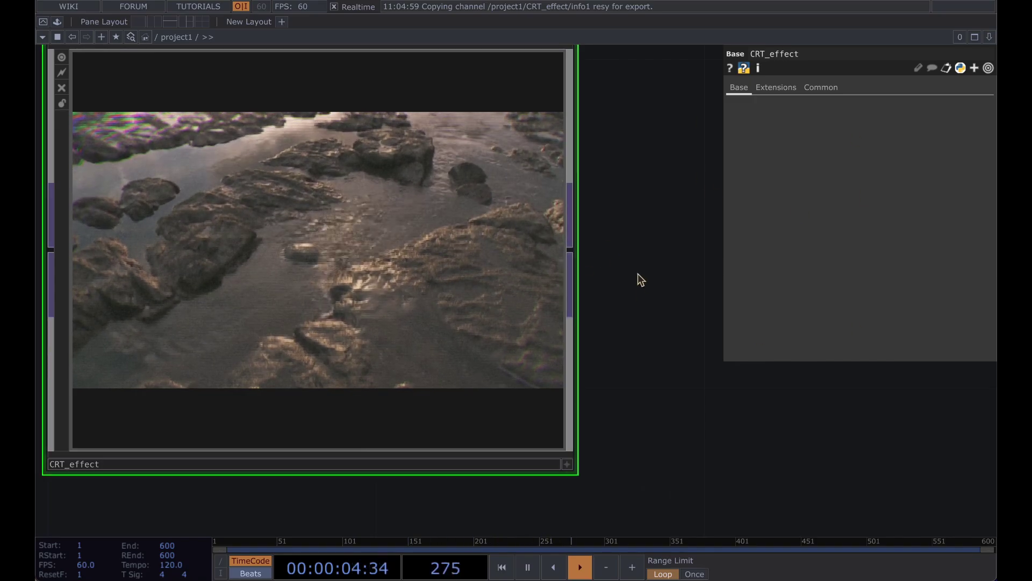
drag(638, 273, 814, 329)
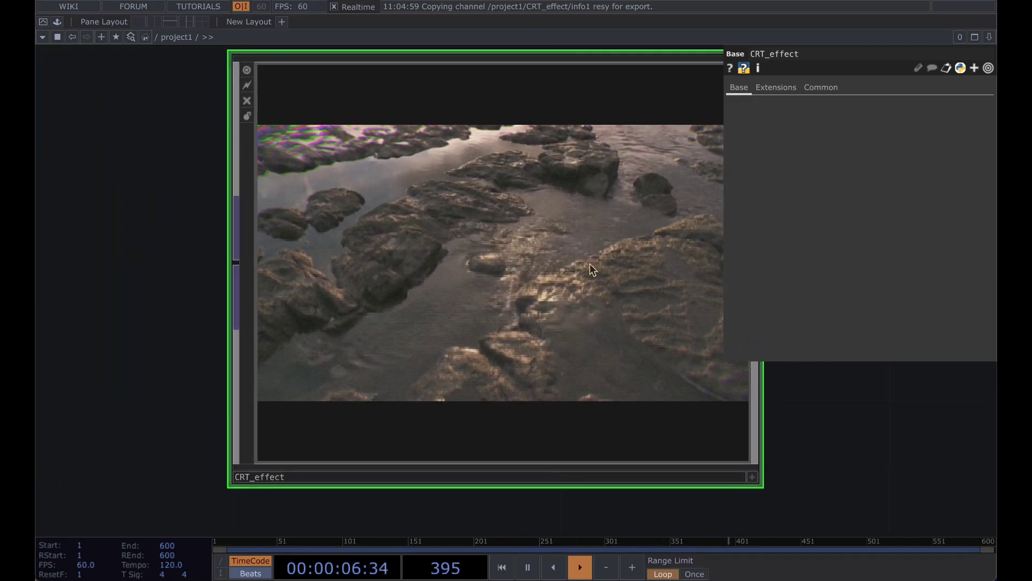
Return inside CRT_effect and review the whole operator chain from the movie input through to out1
key(i)
scroll(495, 342, down, 10)
drag(363, 416, 472, 418)
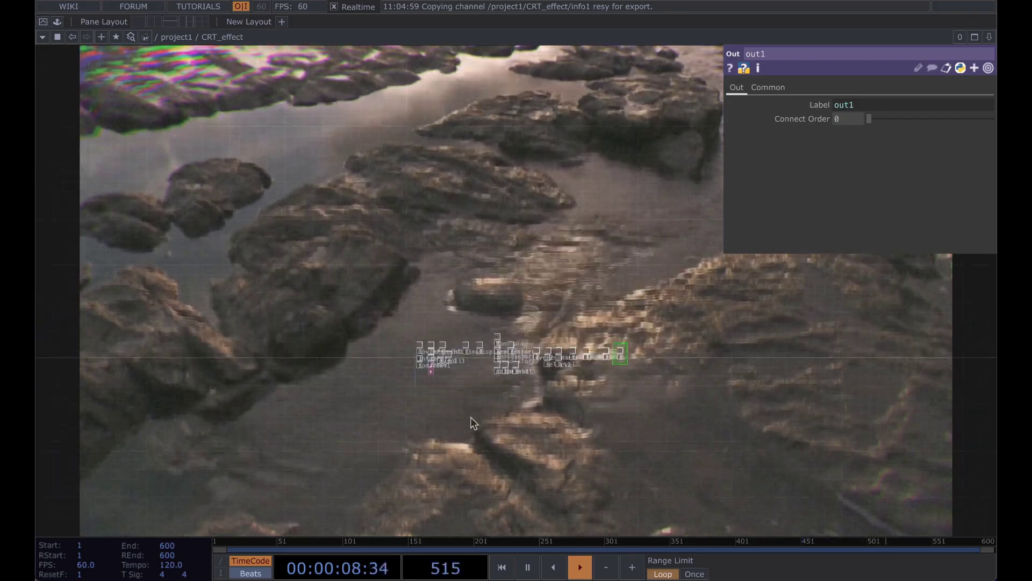
scroll(470, 417, up, 6)
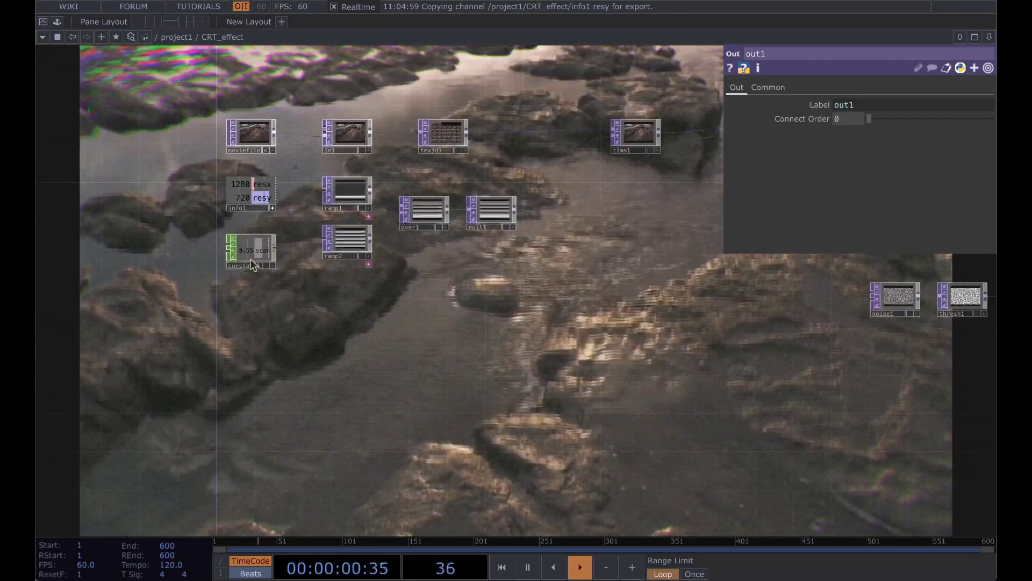
drag(562, 337, 284, 412)
drag(653, 303, 503, 371)
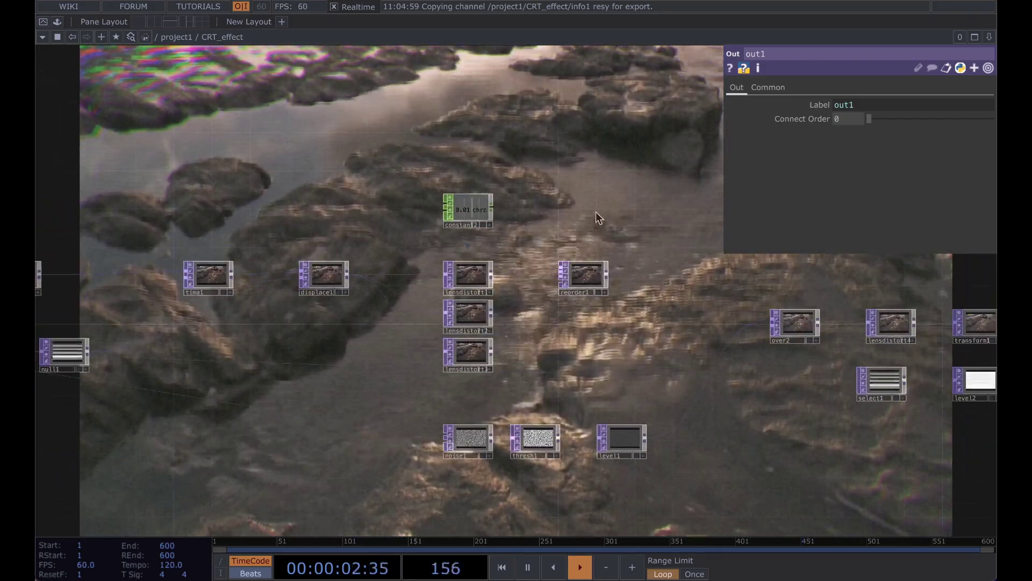
scroll(687, 240, down, 5)
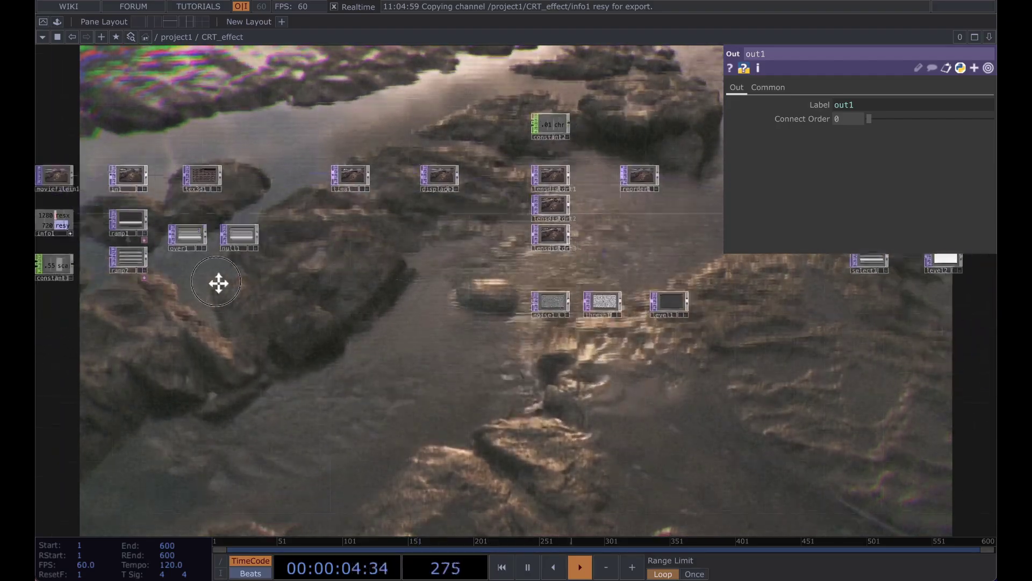
drag(218, 282, 147, 258)
drag(686, 401, 555, 447)
drag(686, 302, 710, 327)
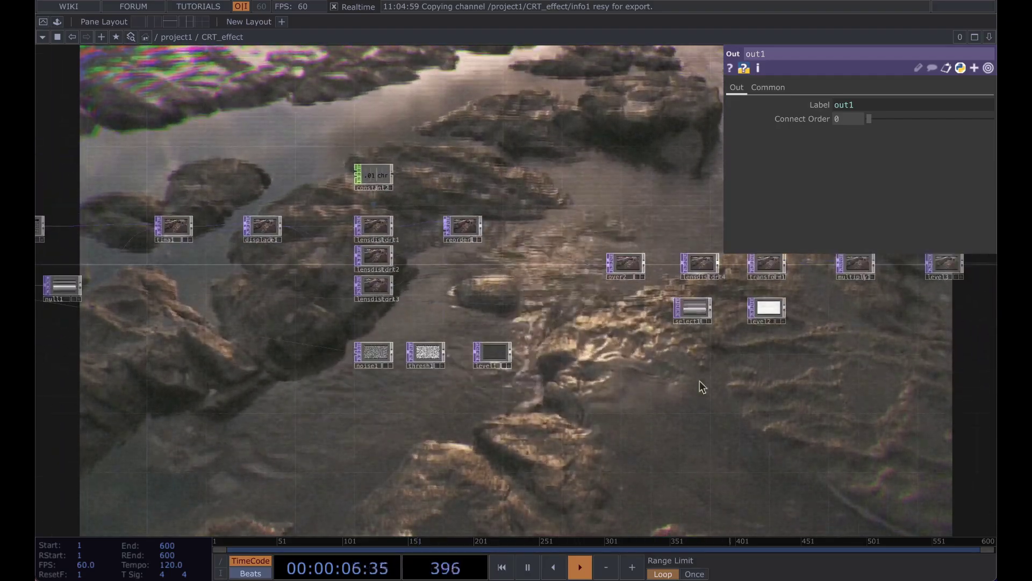
drag(780, 471, 406, 505)
drag(345, 202, 620, 220)
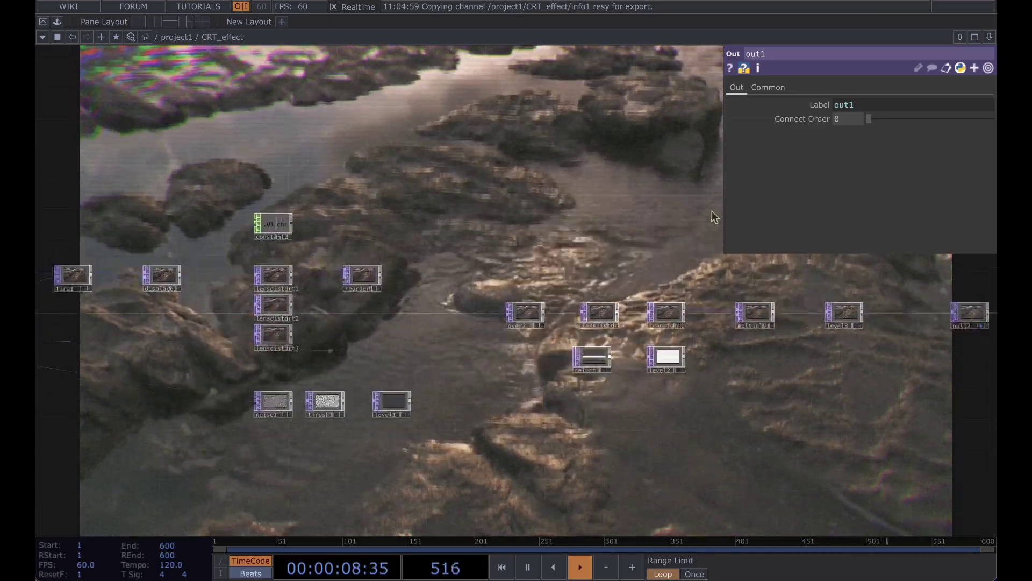
drag(712, 212, 815, 215)
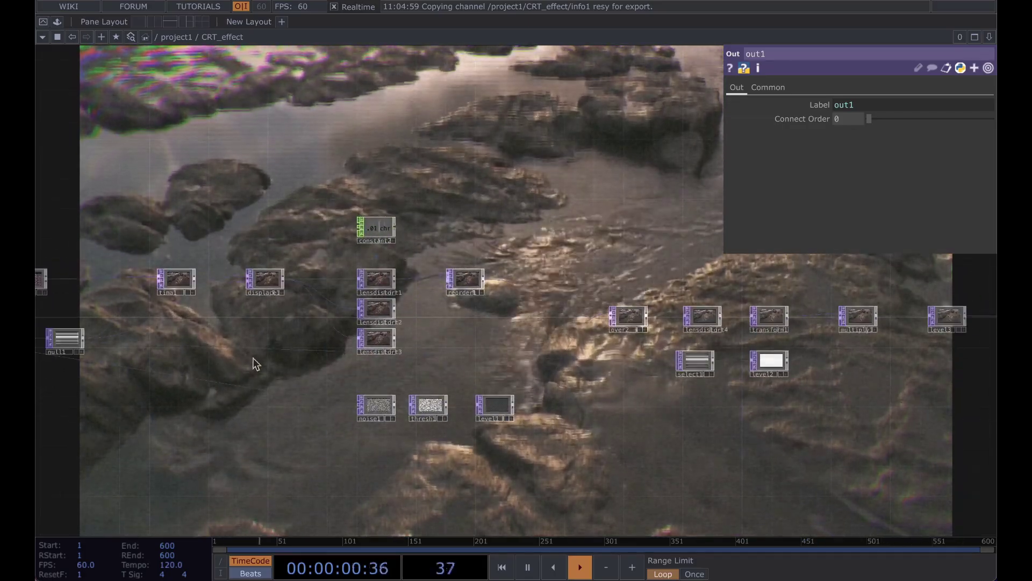
drag(259, 365, 596, 292)
drag(399, 372, 113, 461)
drag(925, 446, 555, 422)
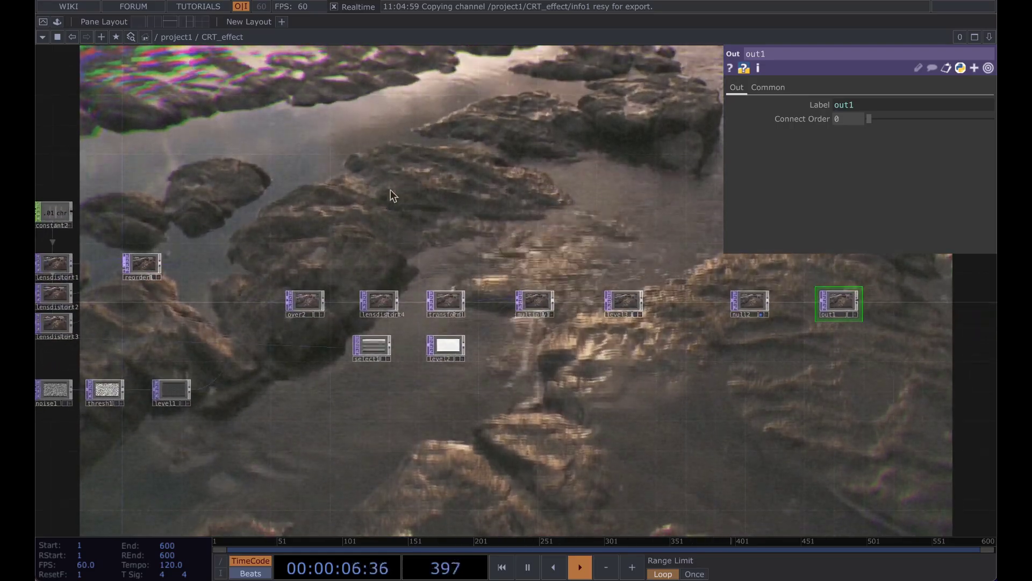
drag(471, 200, 650, 222)
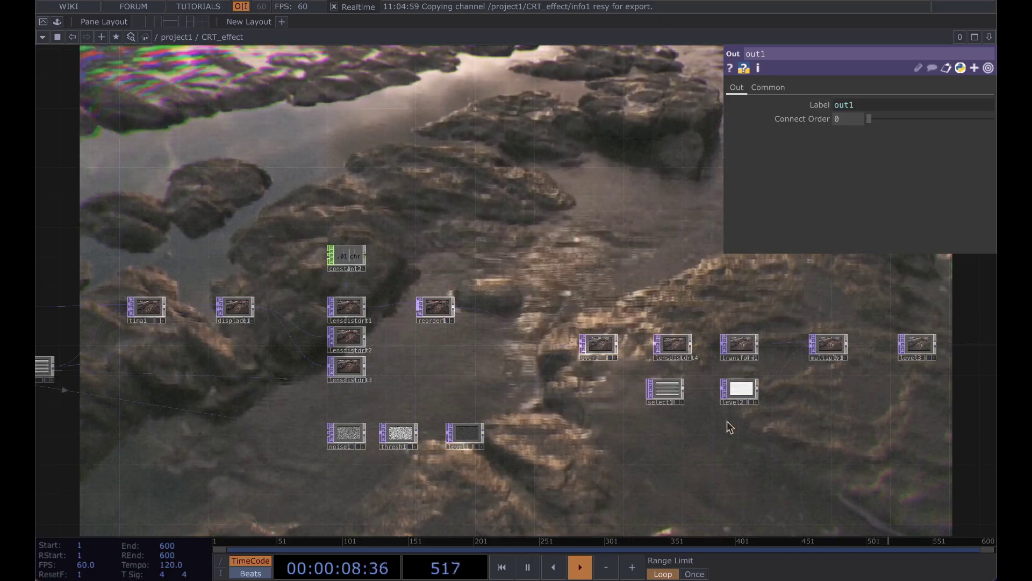
drag(471, 330, 530, 270)
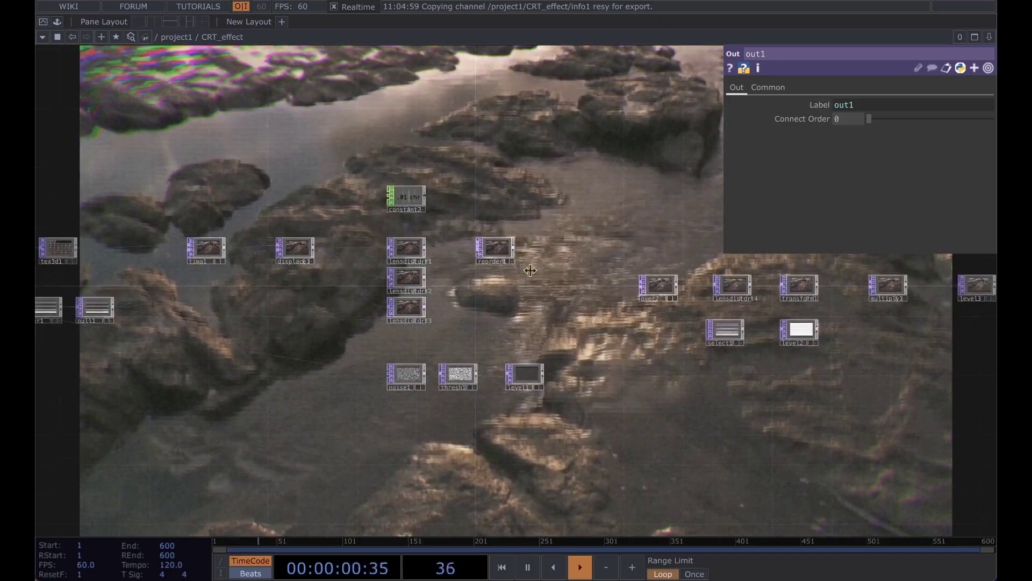
drag(544, 313, 608, 323)
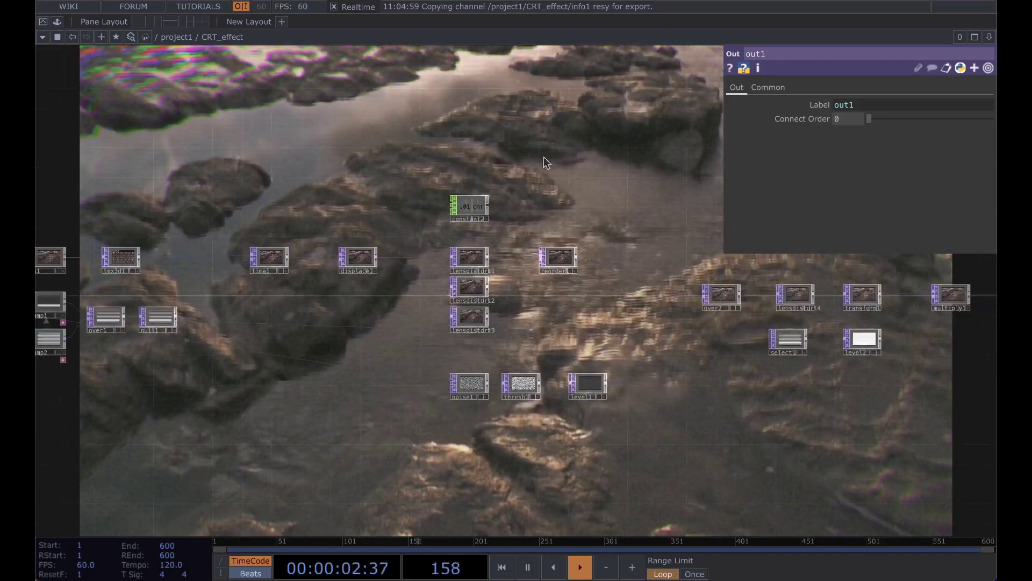
drag(628, 185, 607, 179)
scroll(521, 234, up, 2)
drag(321, 354, 525, 336)
middle_drag(525, 337, 478, 380)
drag(478, 380, 341, 399)
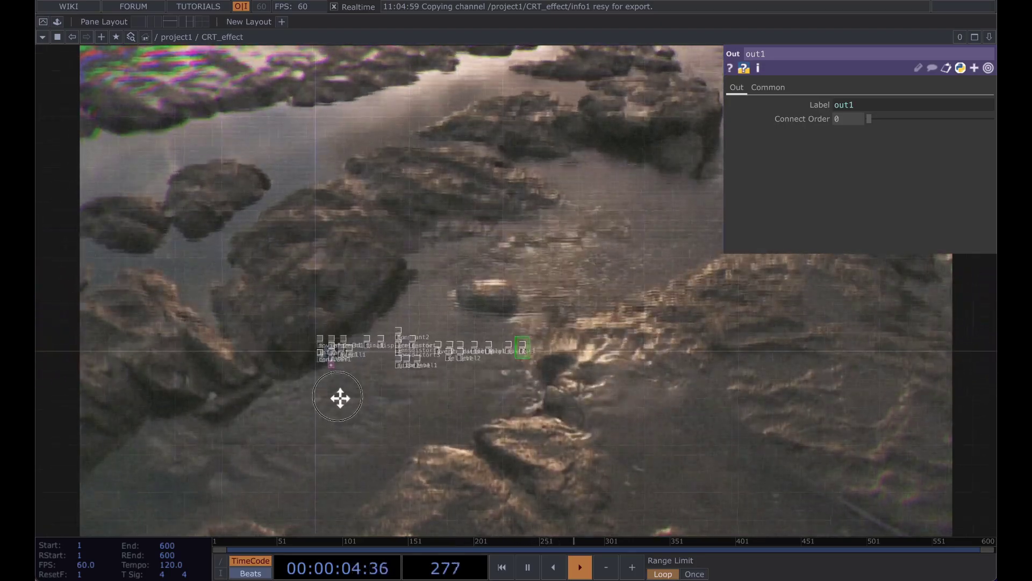
middle_drag(321, 404, 330, 371)
scroll(329, 370, up, 3)
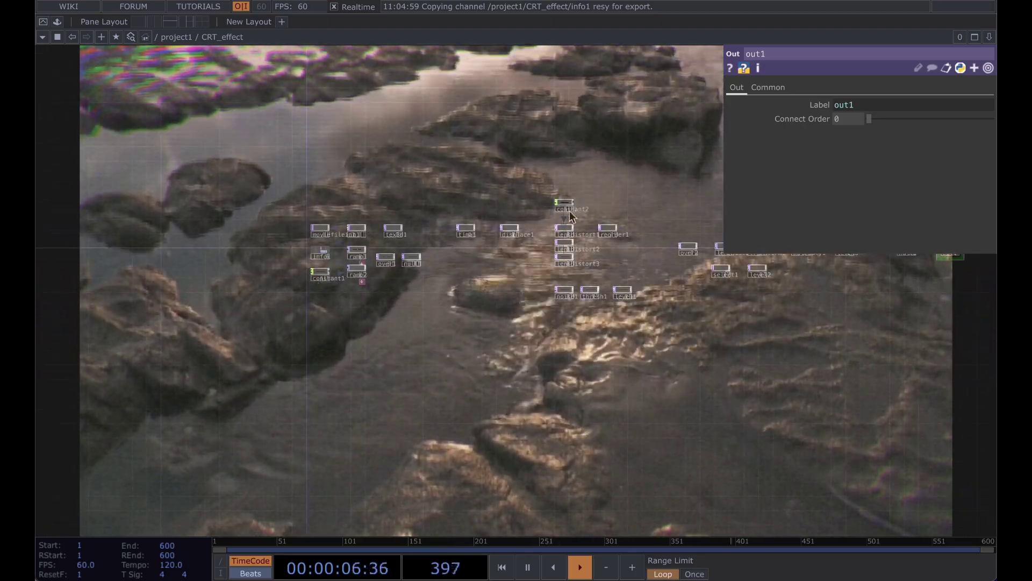
scroll(572, 216, up, 8)
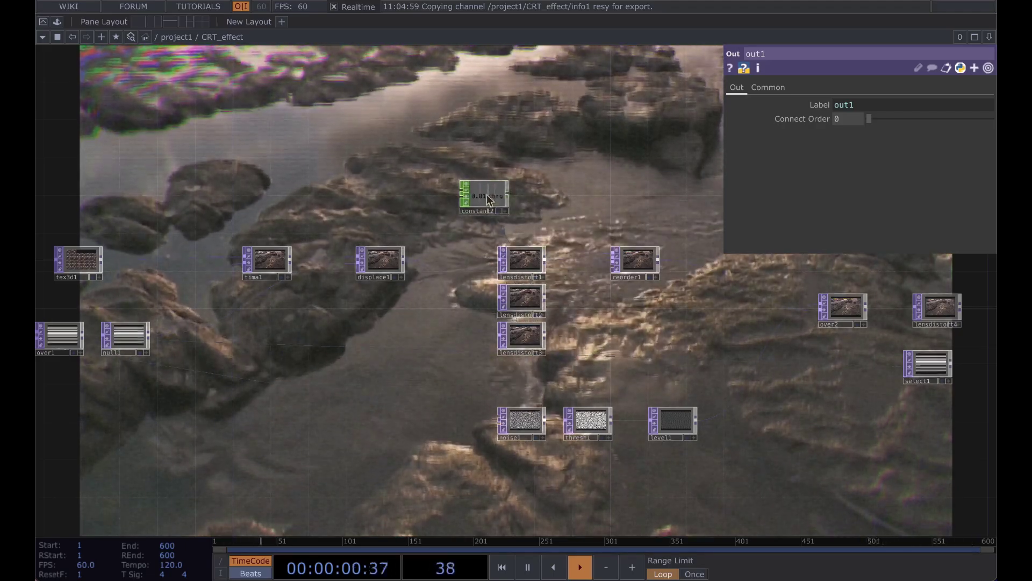
Link both Optical Center values of lensdistort2 to constant2's chromaticabbrstr channel as CHOP references
click(551, 274)
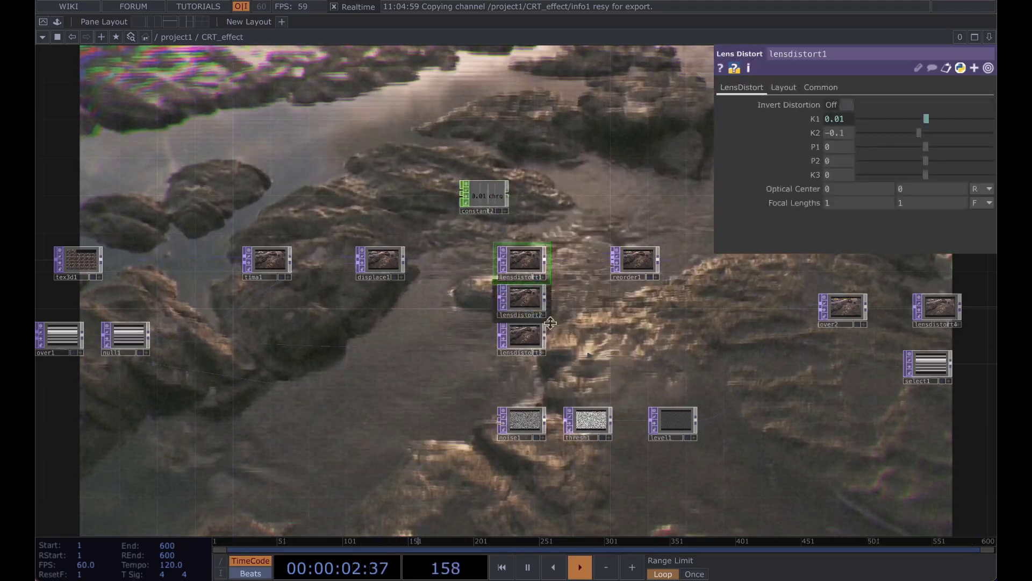
drag(606, 172, 533, 204)
scroll(487, 238, up, 4)
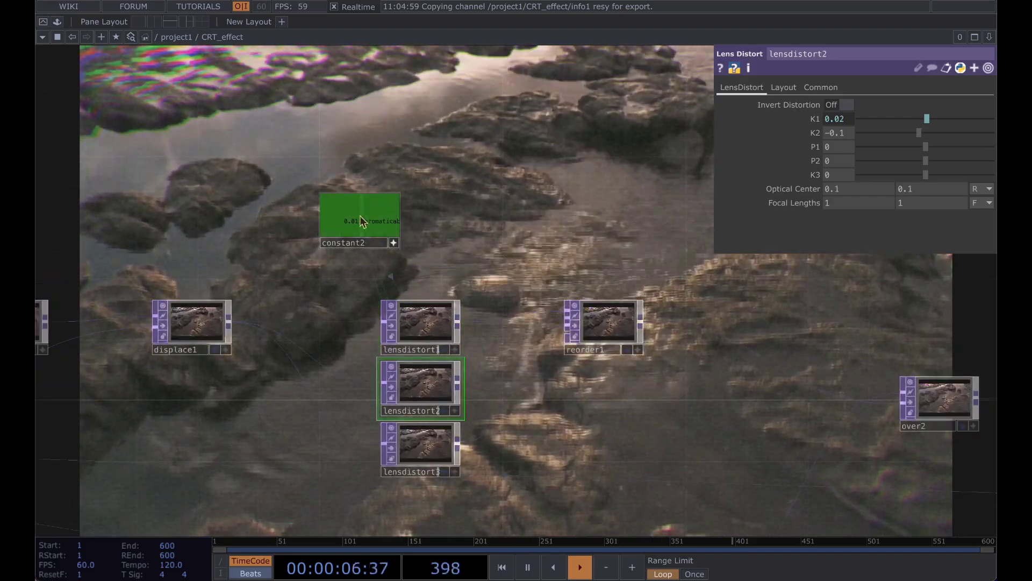
drag(855, 193, 860, 193)
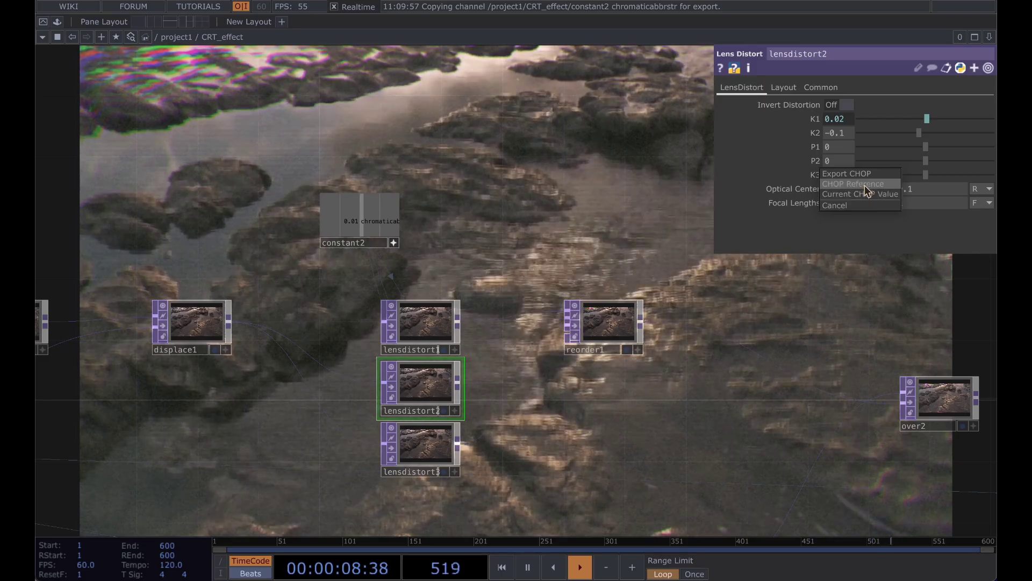
drag(375, 221, 934, 191)
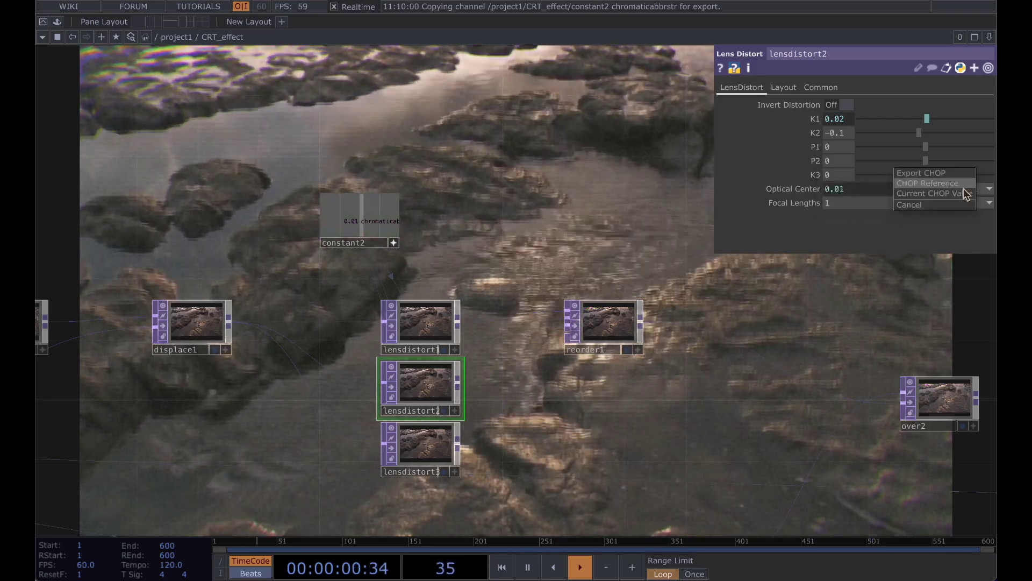
key(ctrl+a)
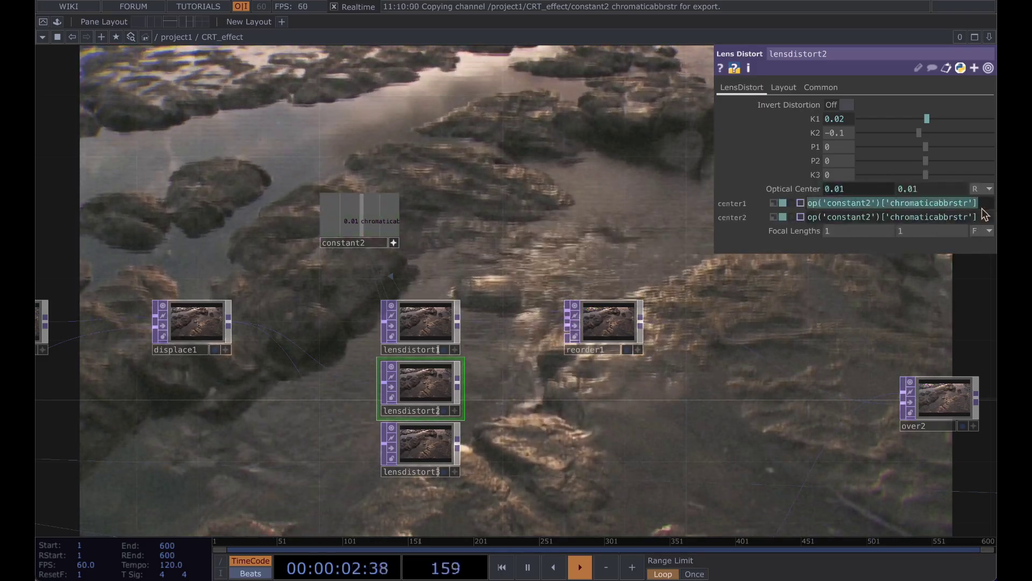
Set both Optical Center values of lensdistort3 to the negated expression -op('constant2')['chromaticabbrstr']
click(434, 333)
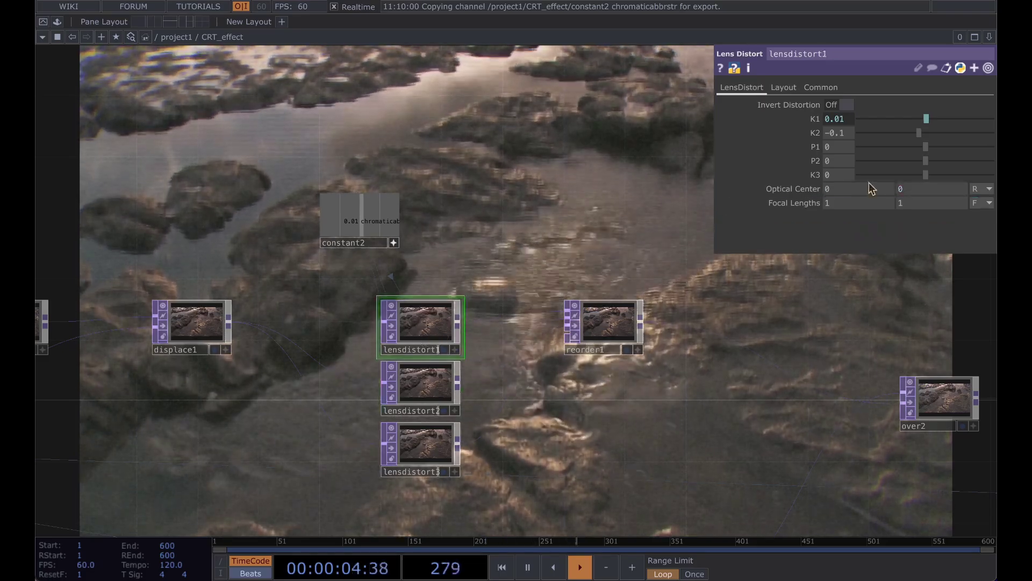
click(452, 446)
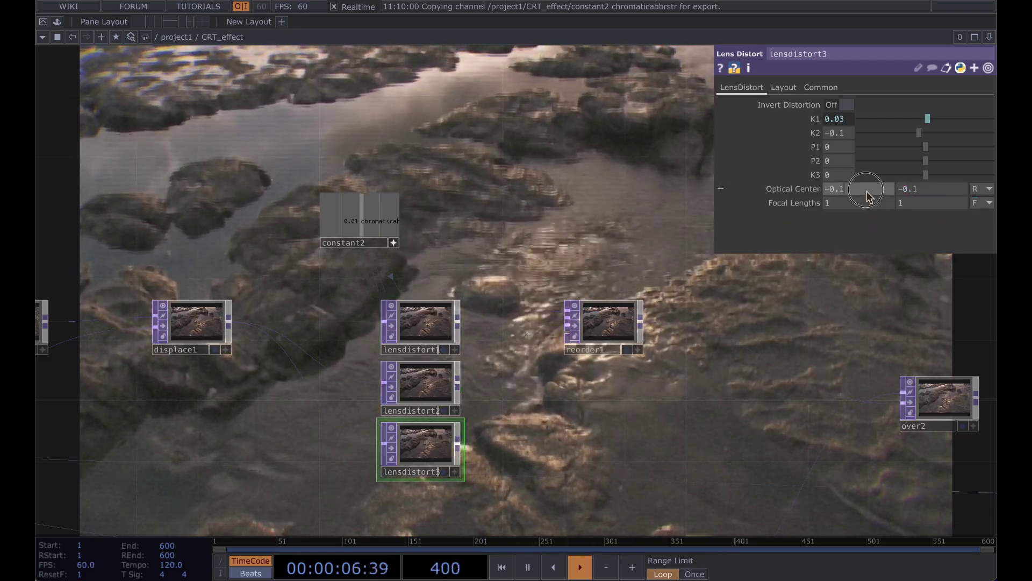
right_click(778, 186)
click(831, 199)
key(Return)
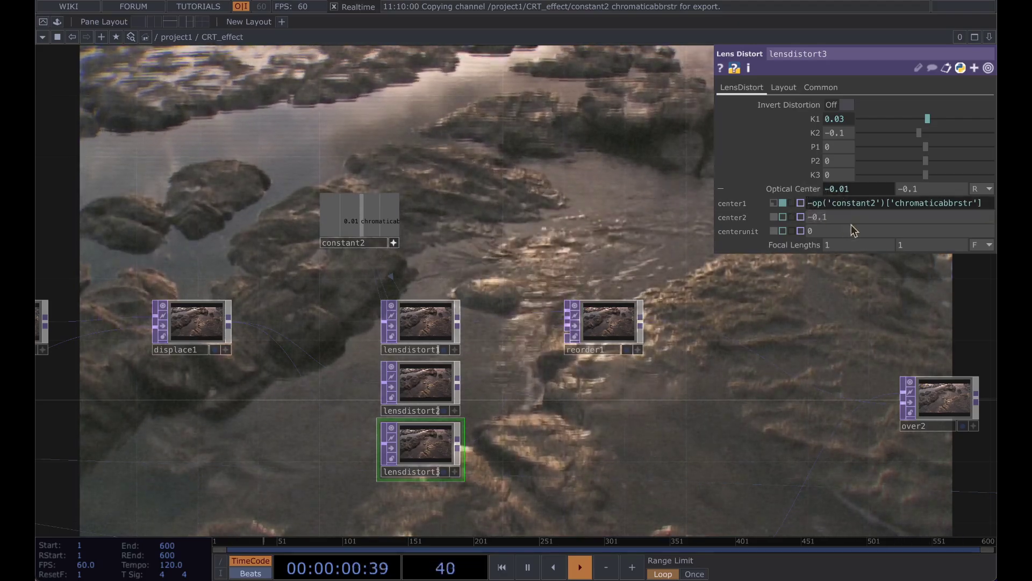
click(808, 203)
text(-)
key(Return)
text(-op('constant2')['chromaticabbrstr'])
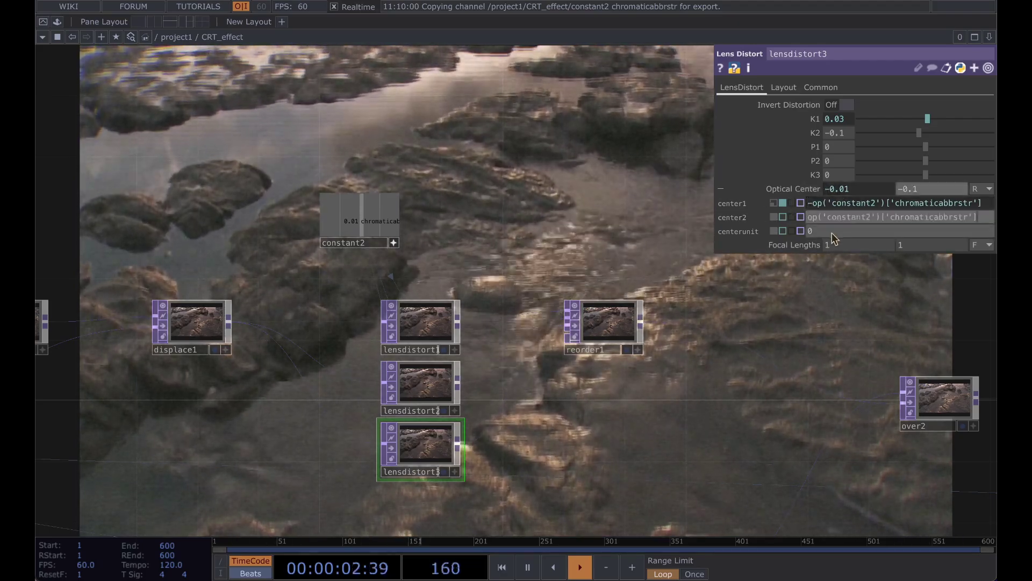
key(Return)
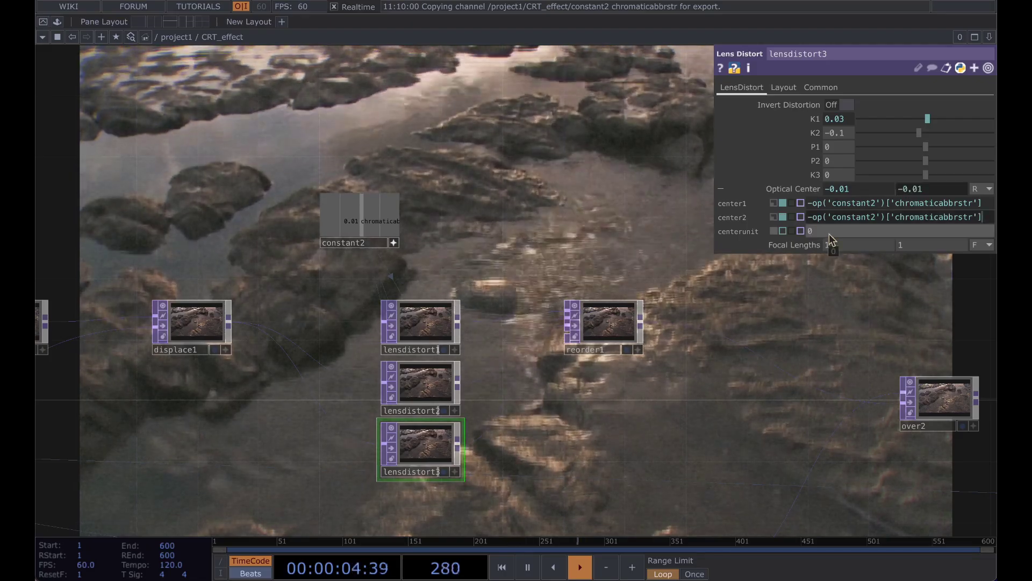
Try different chromaticabbrstr strengths in constant2 and leave the channel value at 0
scroll(507, 235, down, 3)
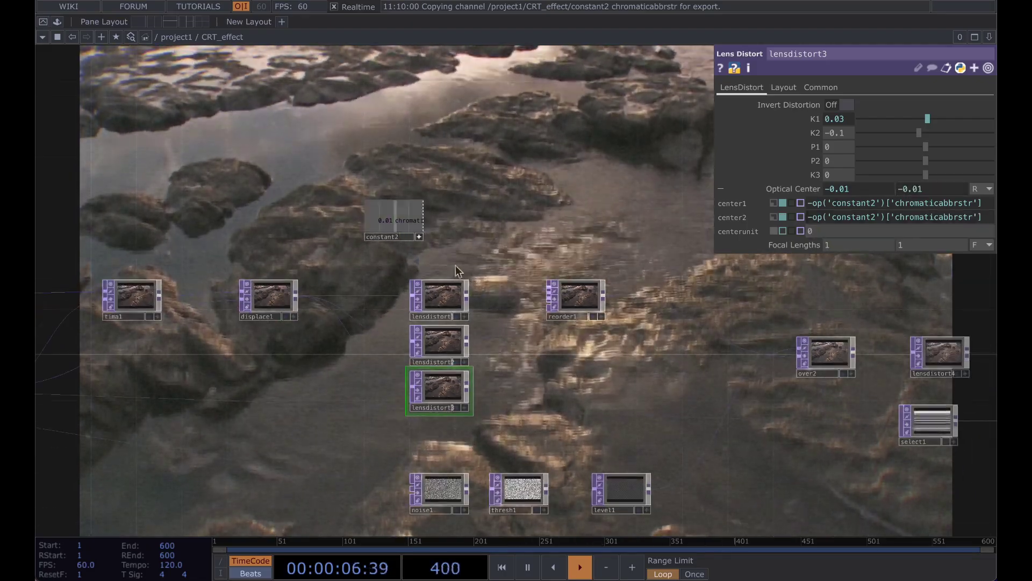
click(394, 218)
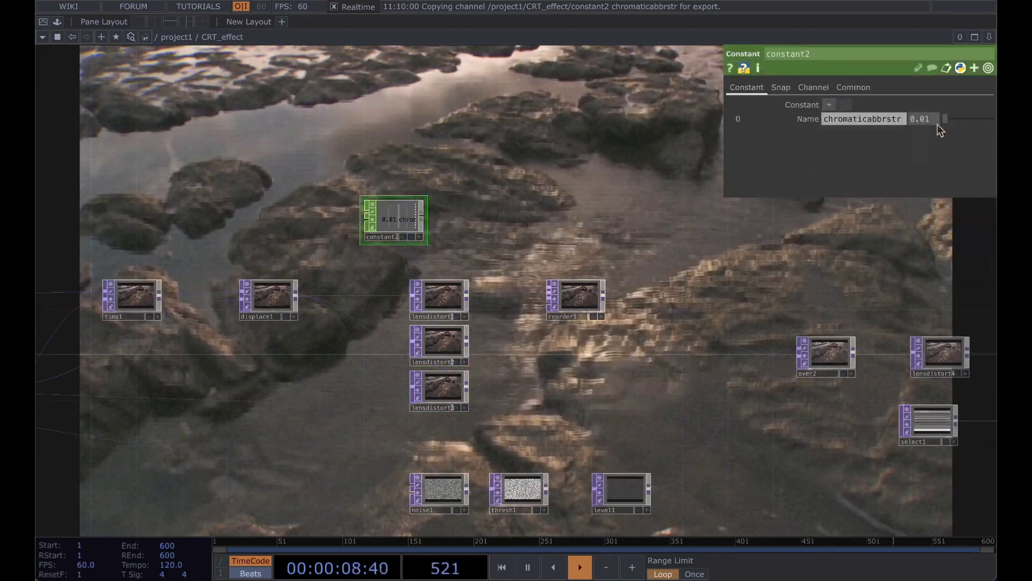
drag(945, 119, 911, 137)
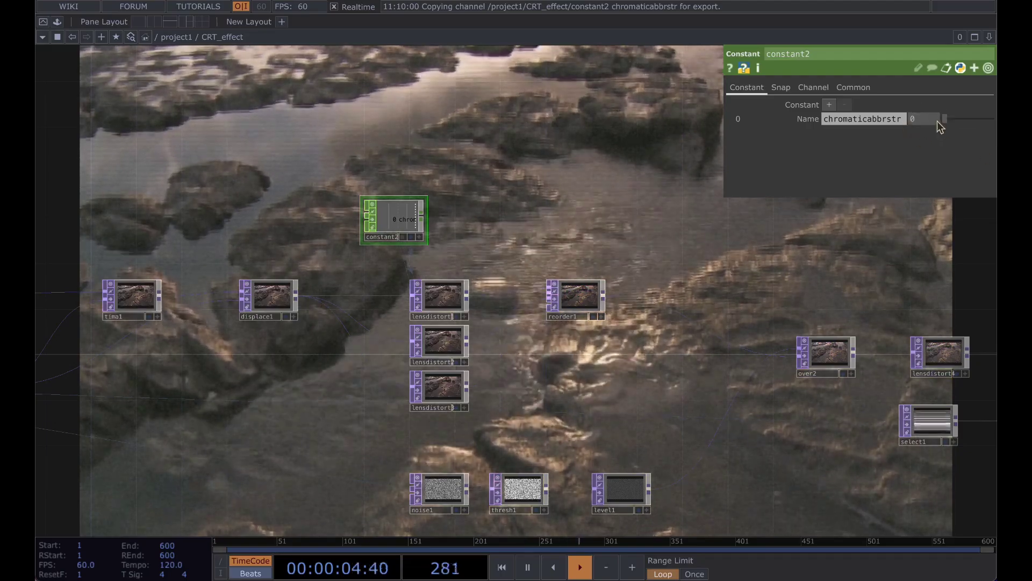
Turn off null2's display as the network backdrop
scroll(532, 210, down, 3)
drag(414, 215, 451, 212)
drag(535, 182, 544, 163)
scroll(545, 163, down, 6)
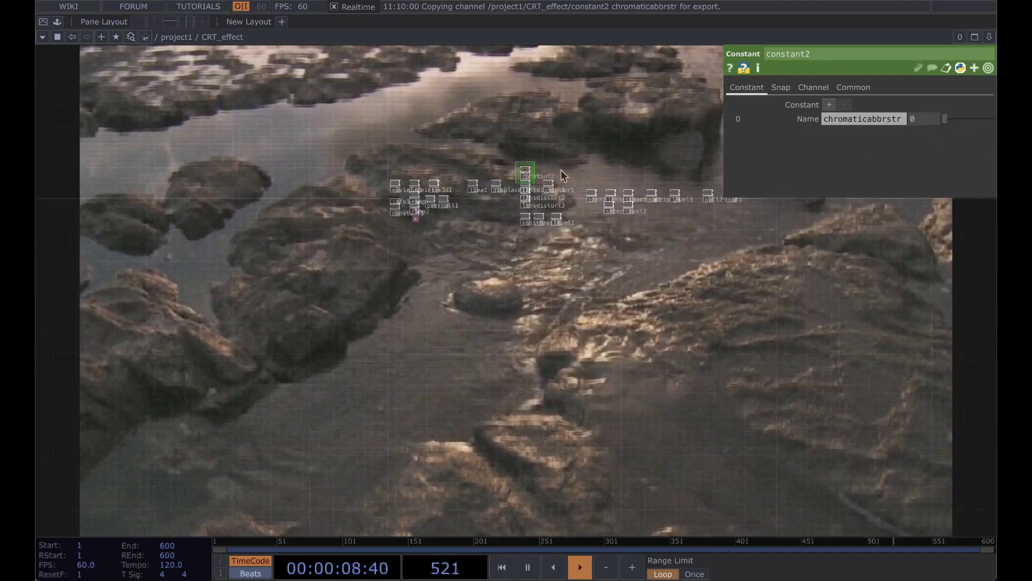
scroll(579, 155, up, 3)
right_click(567, 177)
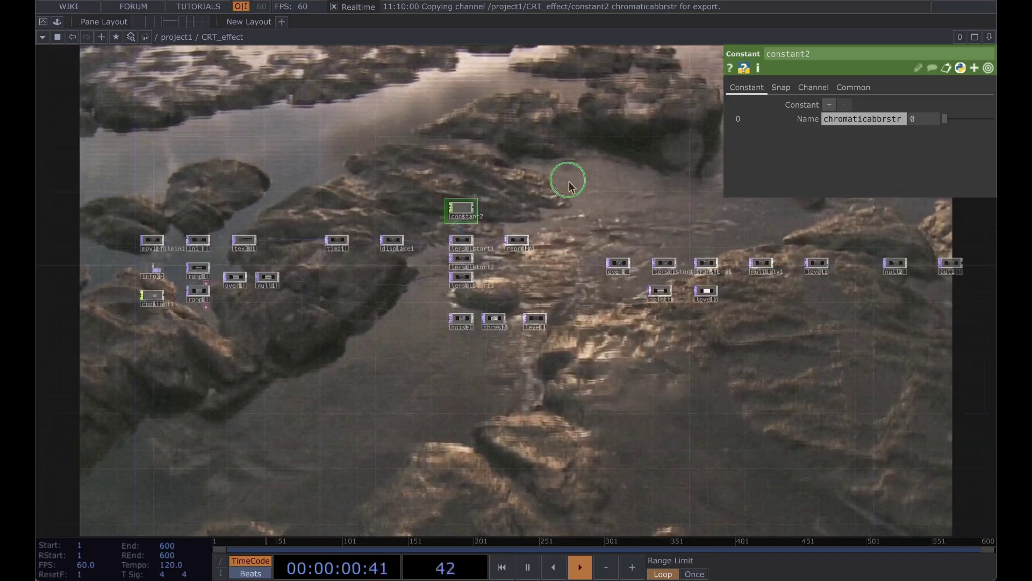
click(905, 273)
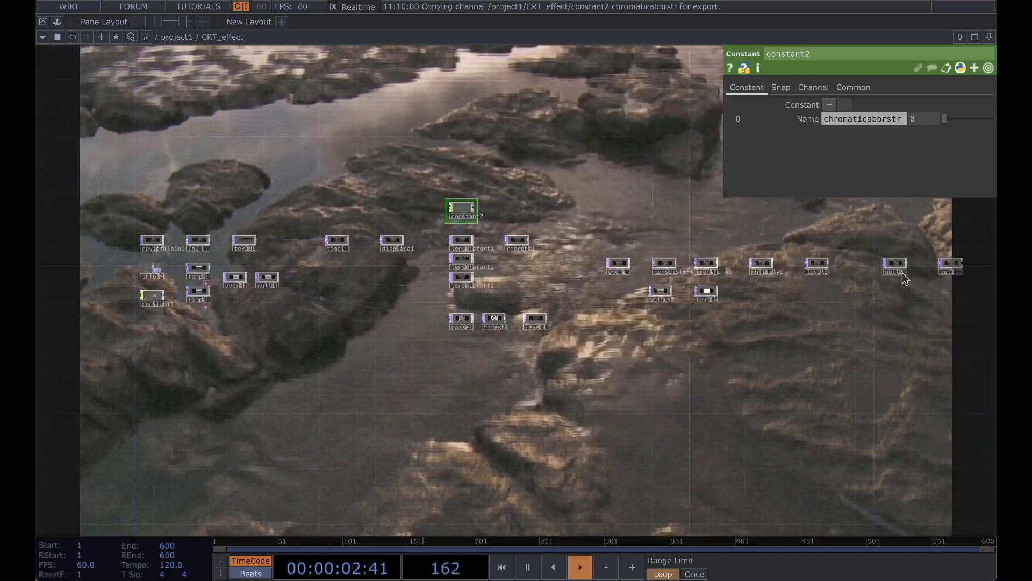
click(903, 274)
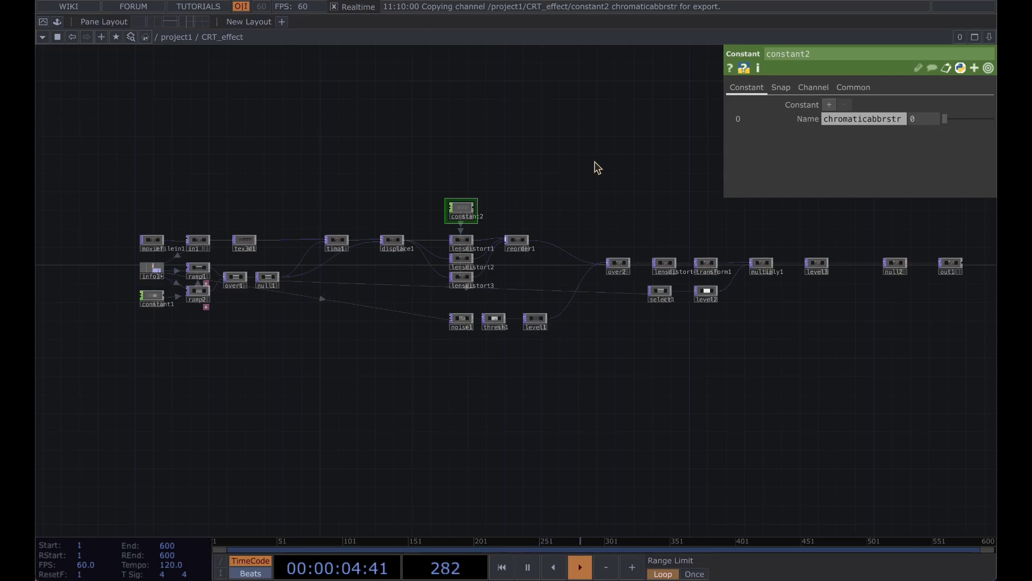
Open the parent CRT_effect component for customization and add a Float parameter named Scan speed
right_click(561, 173)
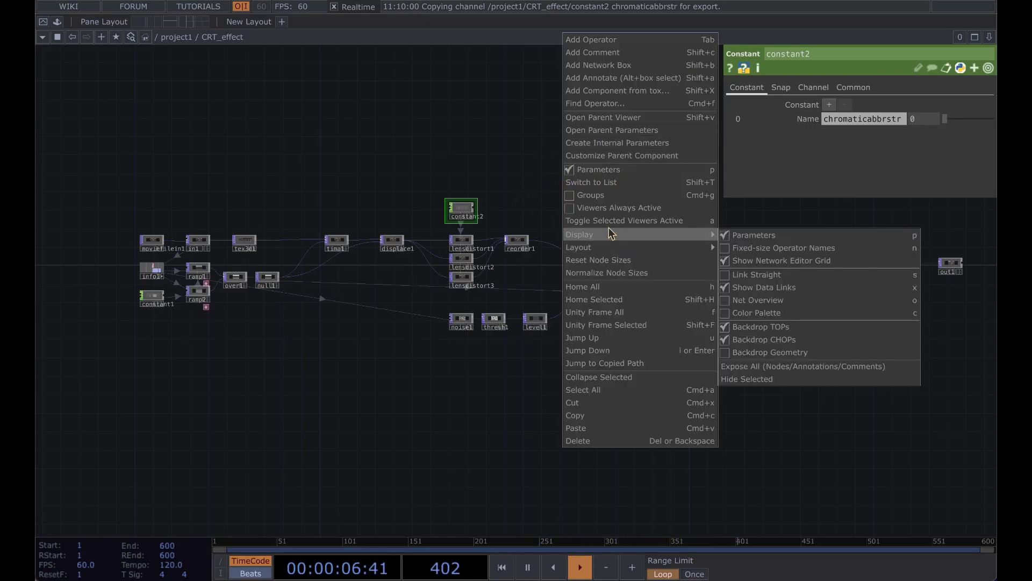
click(634, 156)
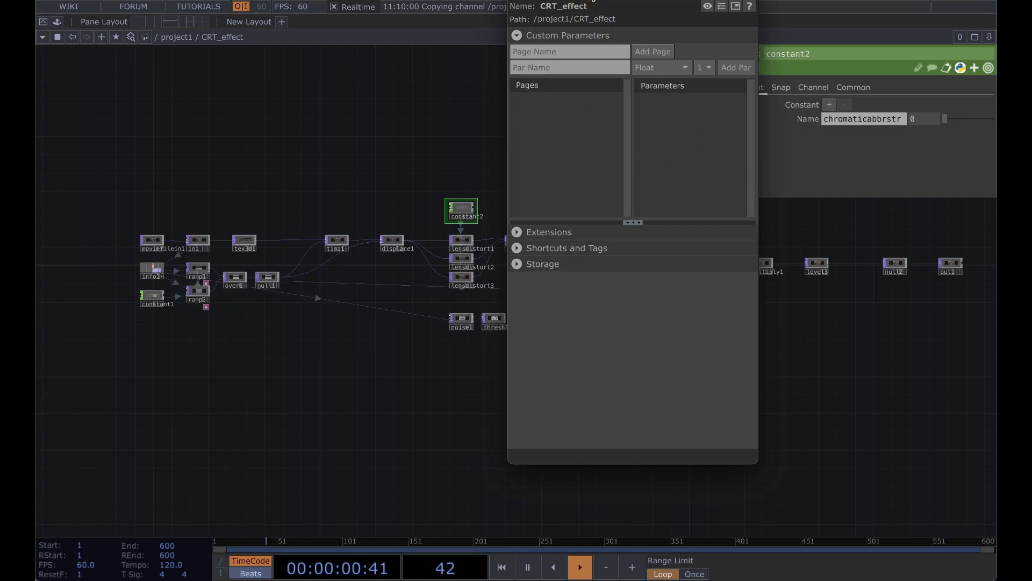
drag(251, 201, 379, 130)
scroll(291, 259, up, 3)
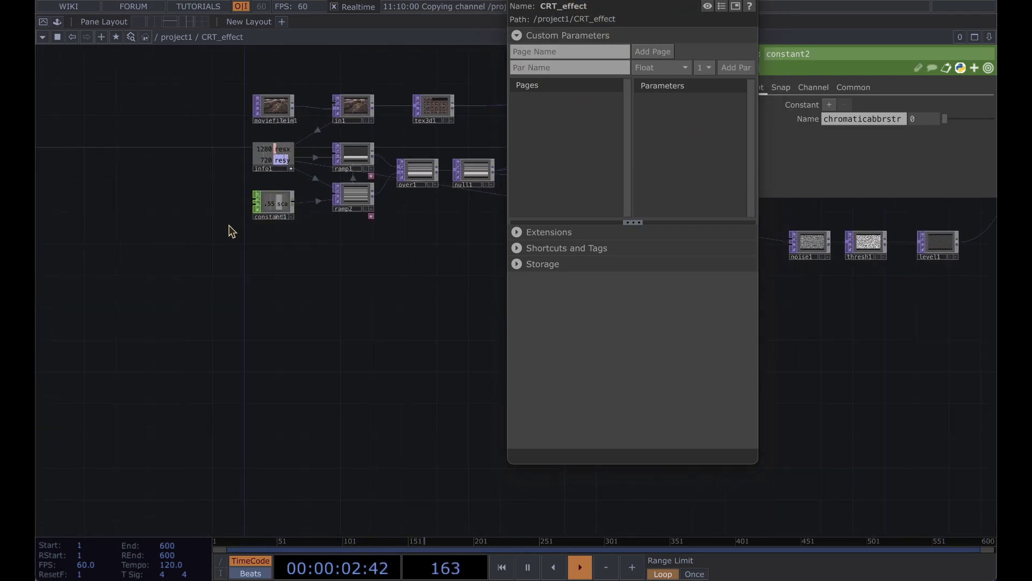
drag(302, 315, 200, 378)
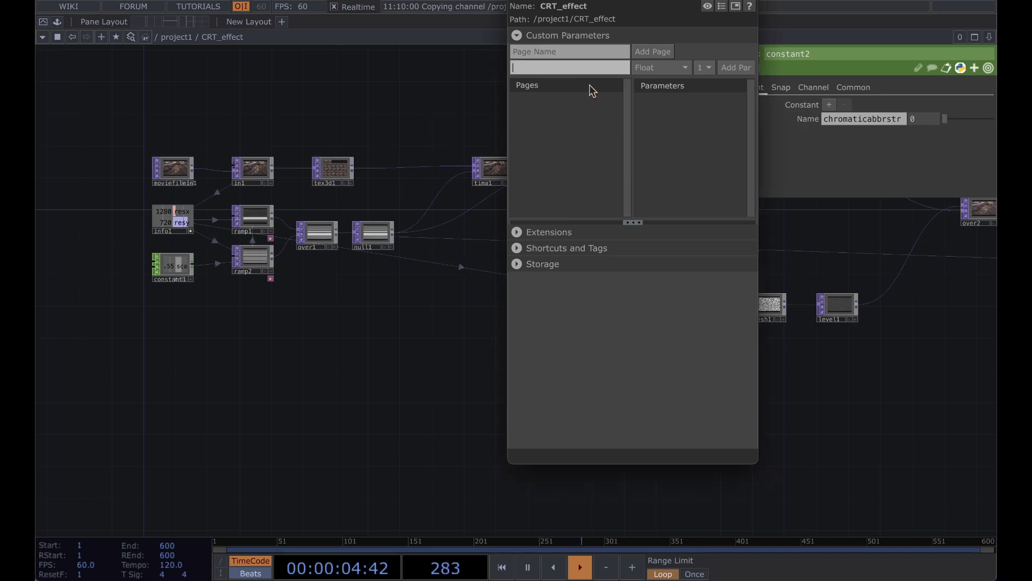
text(S)
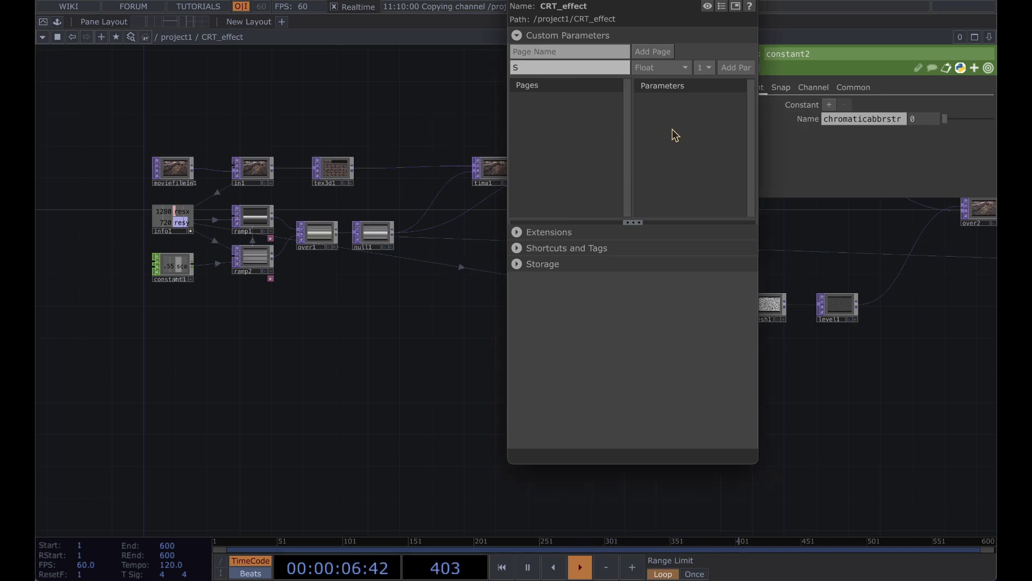
text(can speed)
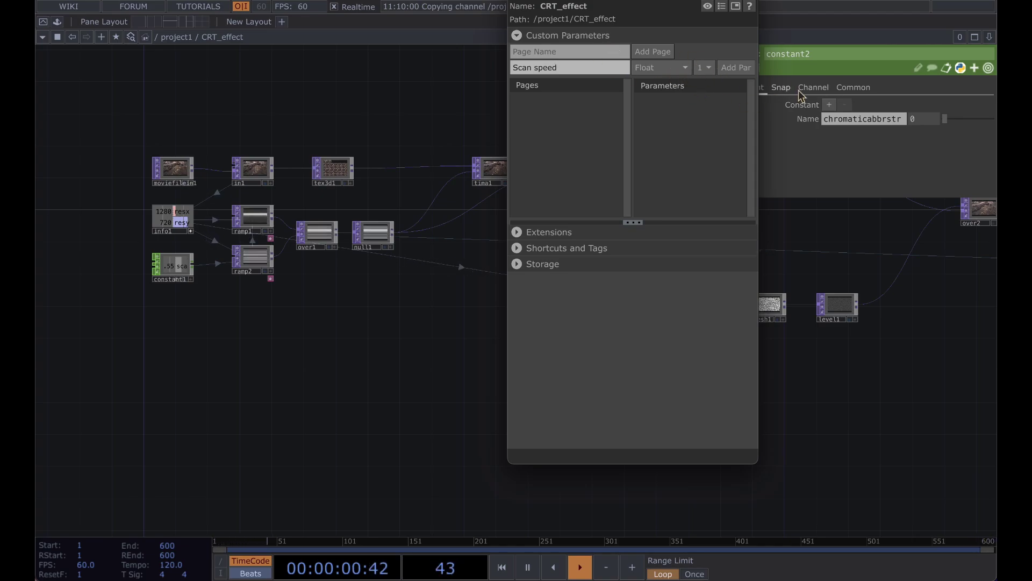
click(732, 69)
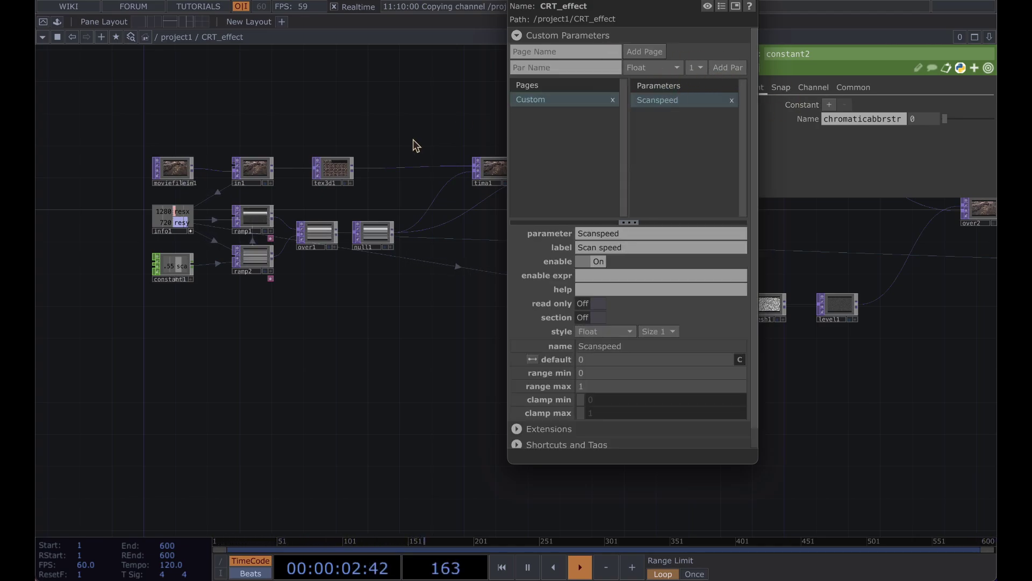
Add a second custom Float parameter named Abr Strength to CRT_effect
drag(413, 140, 217, 206)
click(569, 69)
text(A)
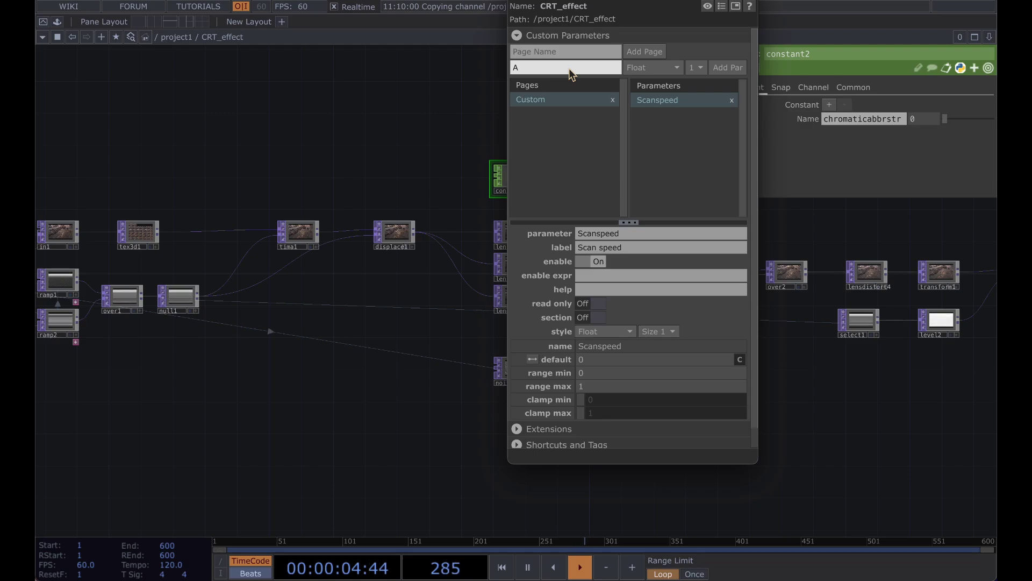
text(br Strength)
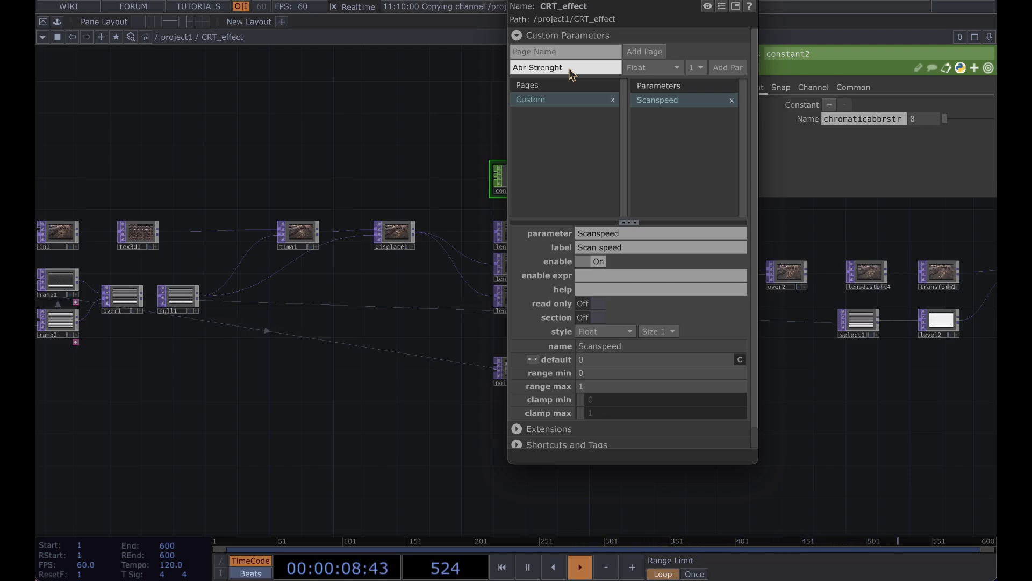
click(728, 67)
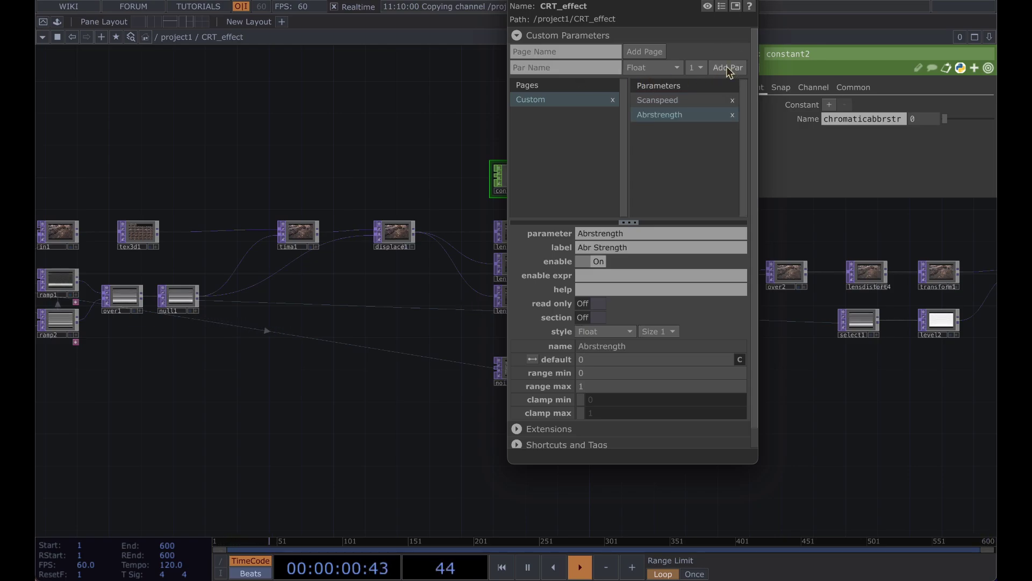
Set the default value of the Abrstrength parameter to 0.05
drag(341, 131, 264, 109)
drag(387, 152, 276, 151)
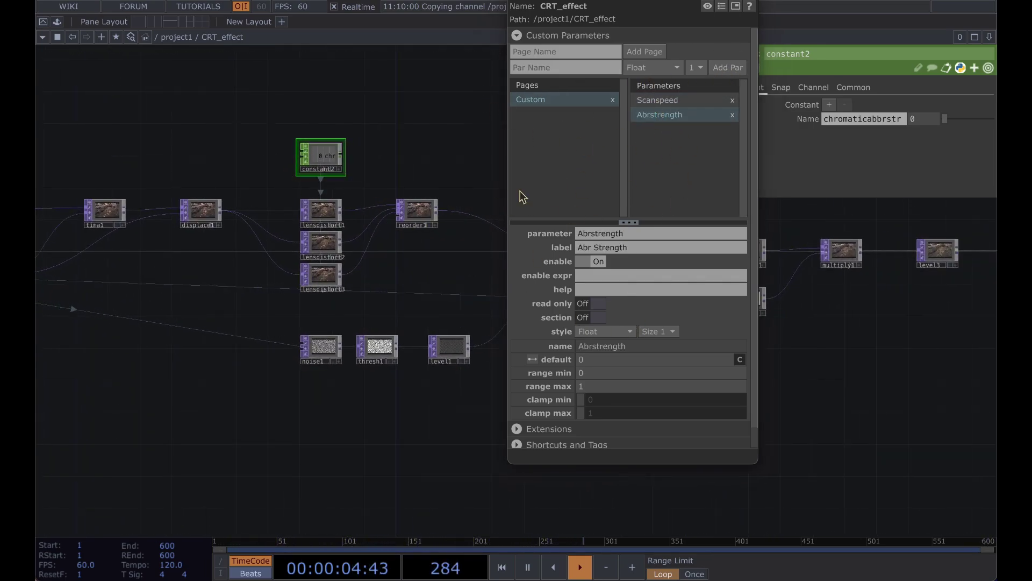
scroll(344, 196, up, 2)
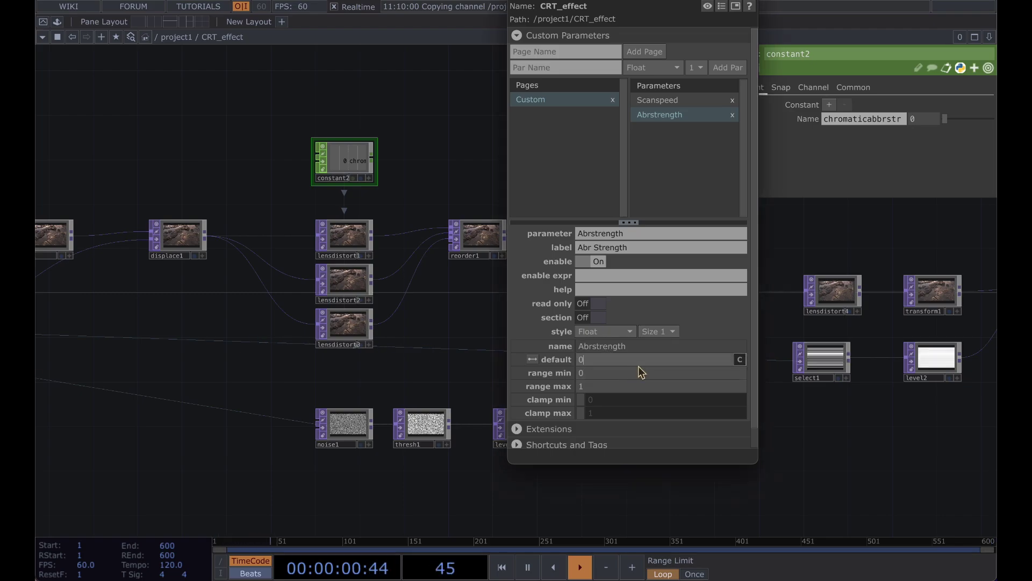
key(BackSpace)
text(.1)
key(Return)
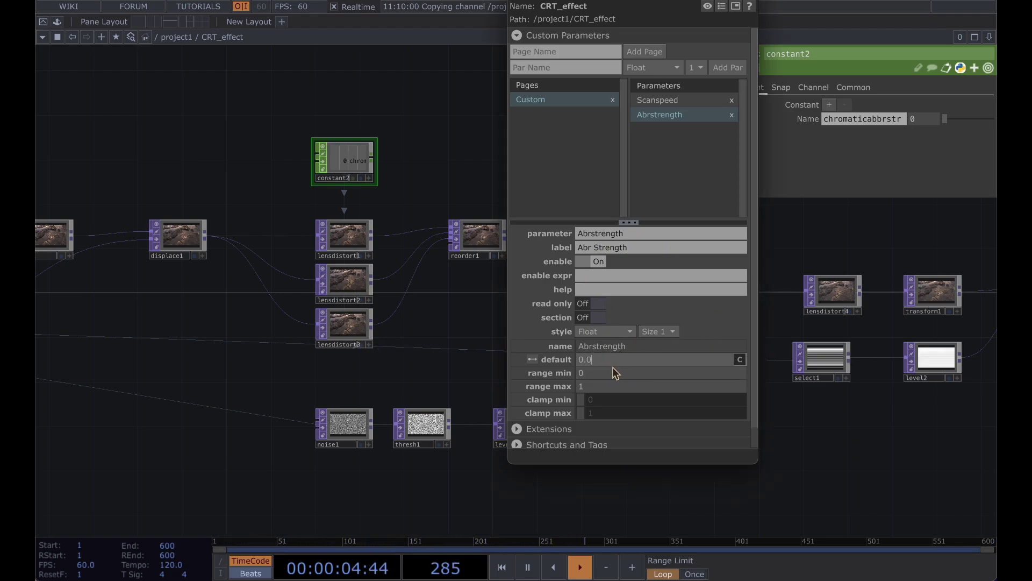
text(5)
key(Return)
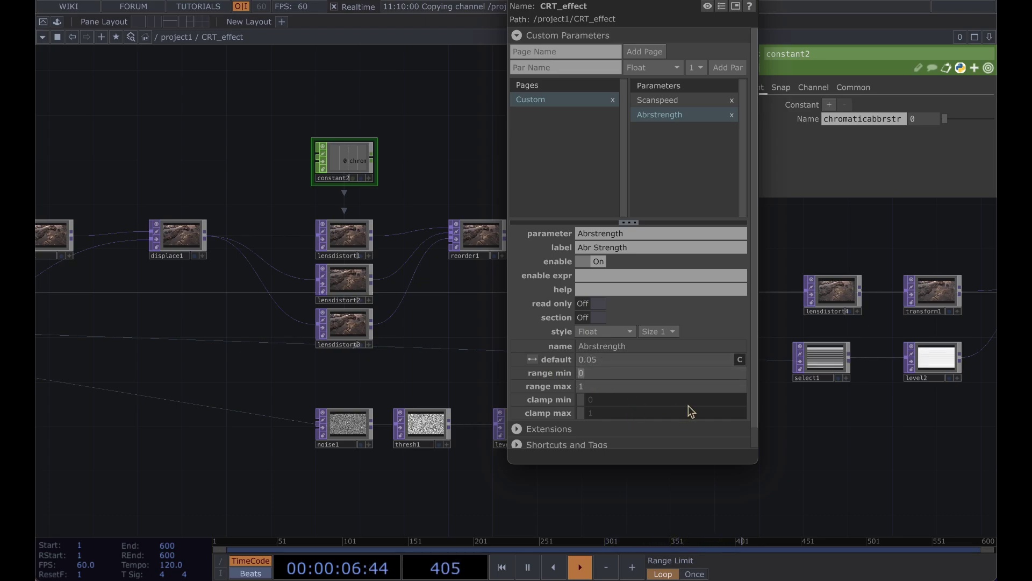
Set the Abrstrength parameter's range minimum to 0 and range maximum to 0.2
text(.)
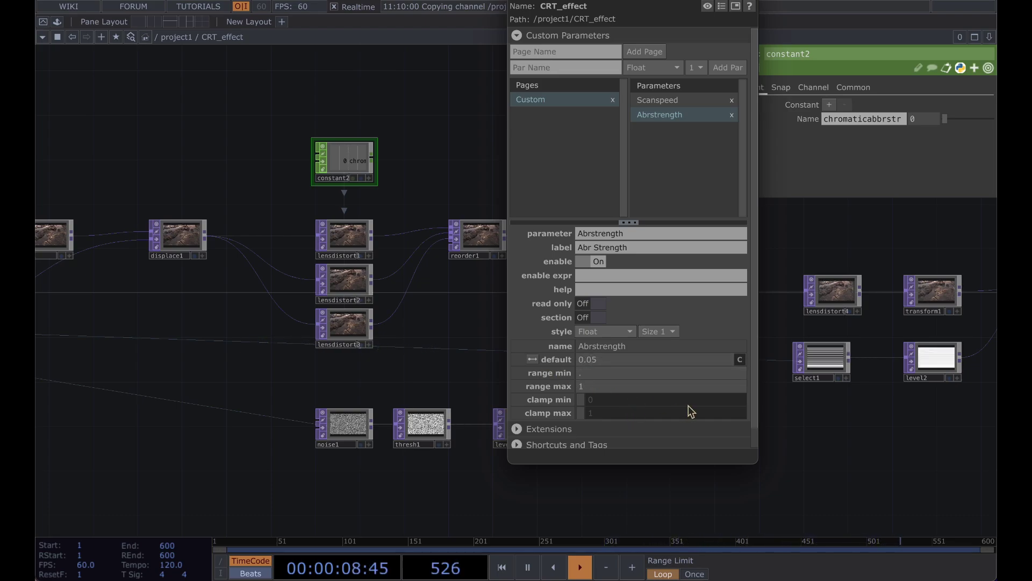
key(BackSpace)
text(0)
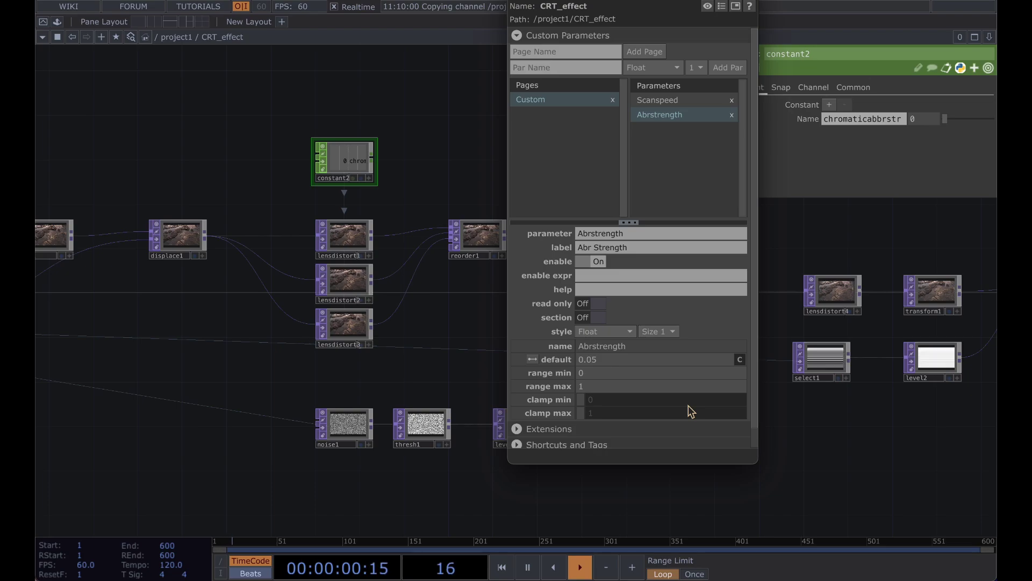
click(603, 385)
key(BackSpace)
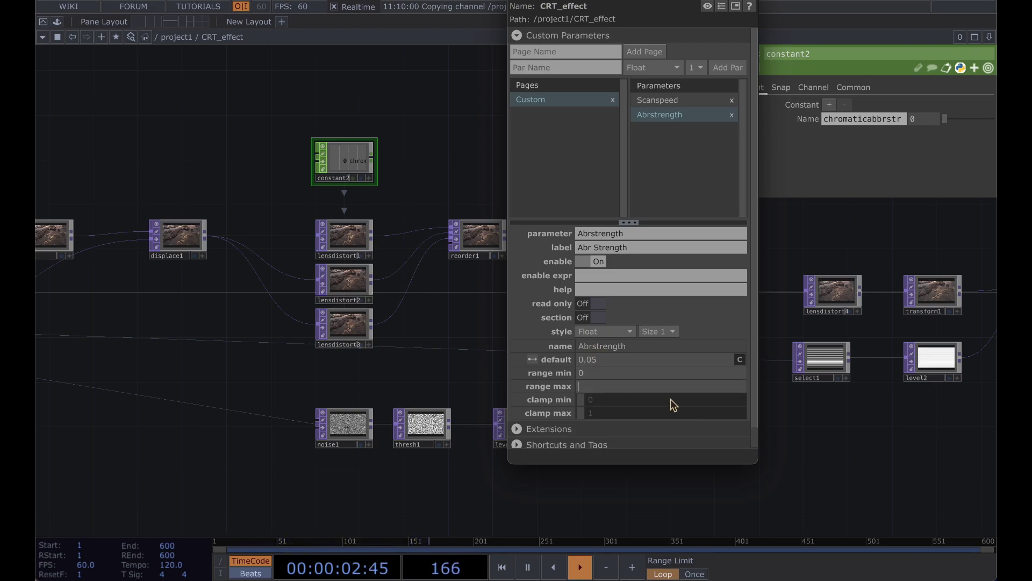
text(0.2)
key(Return)
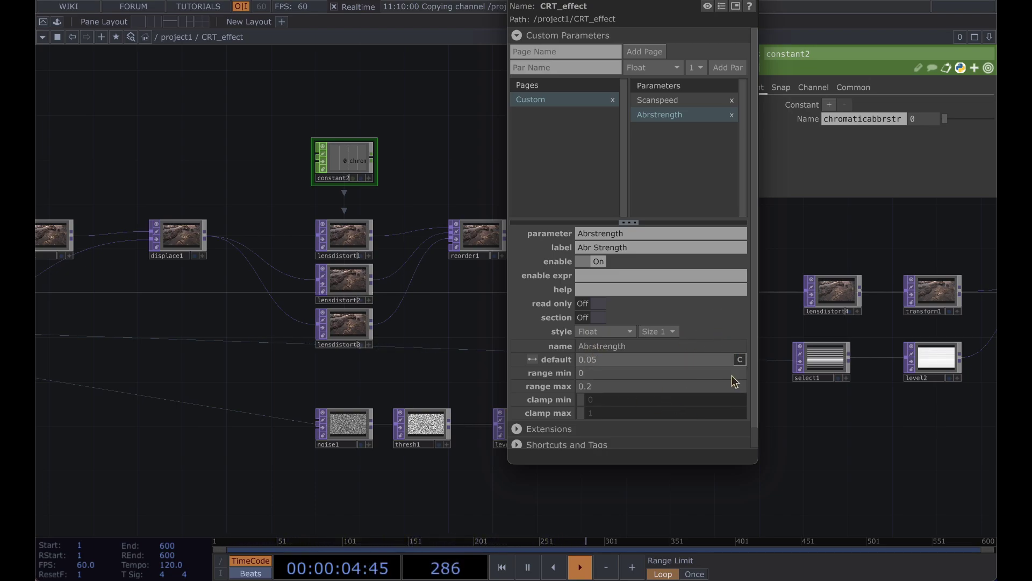
Close the CRT_effect component customization window
scroll(443, 194, down, 1)
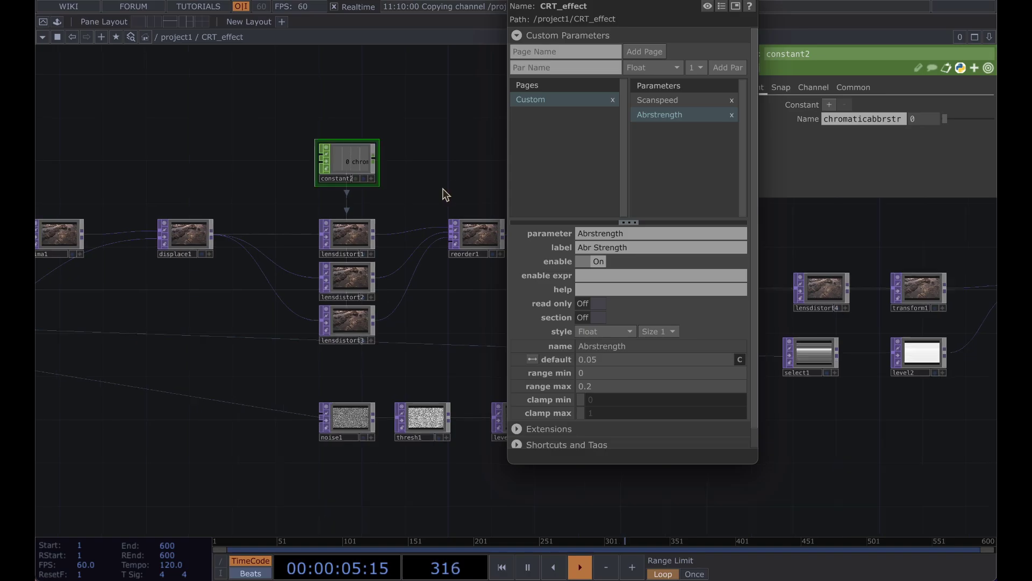
click(517, 1)
scroll(430, 121, down, 2)
drag(676, 95, 705, 53)
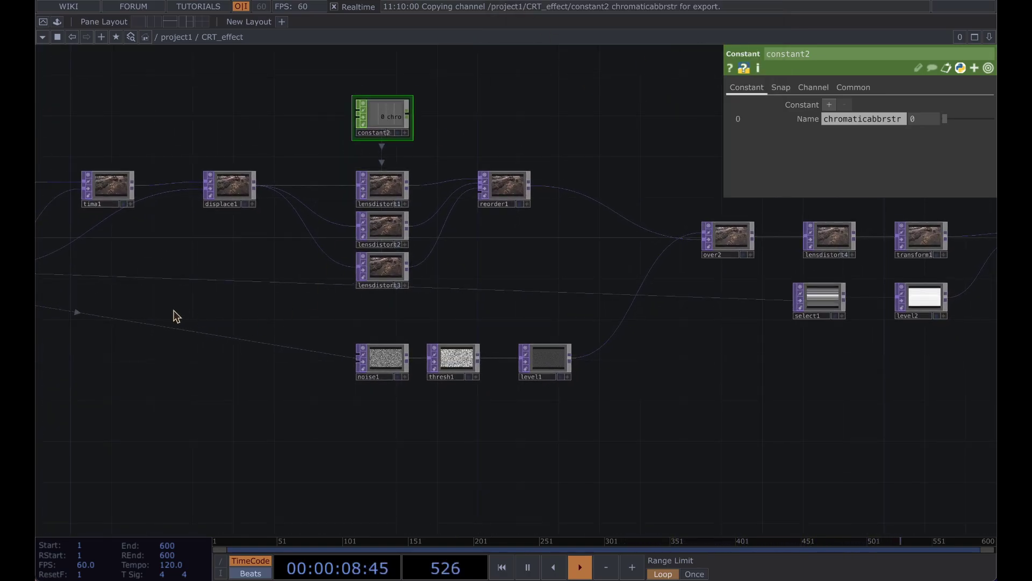
Open the parent CRT_effect parameters in a floating window and bind constant2's chromaticabbrstr value to Abr Strength
drag(175, 313, 466, 262)
scroll(465, 256, down, 2)
drag(719, 353, 519, 418)
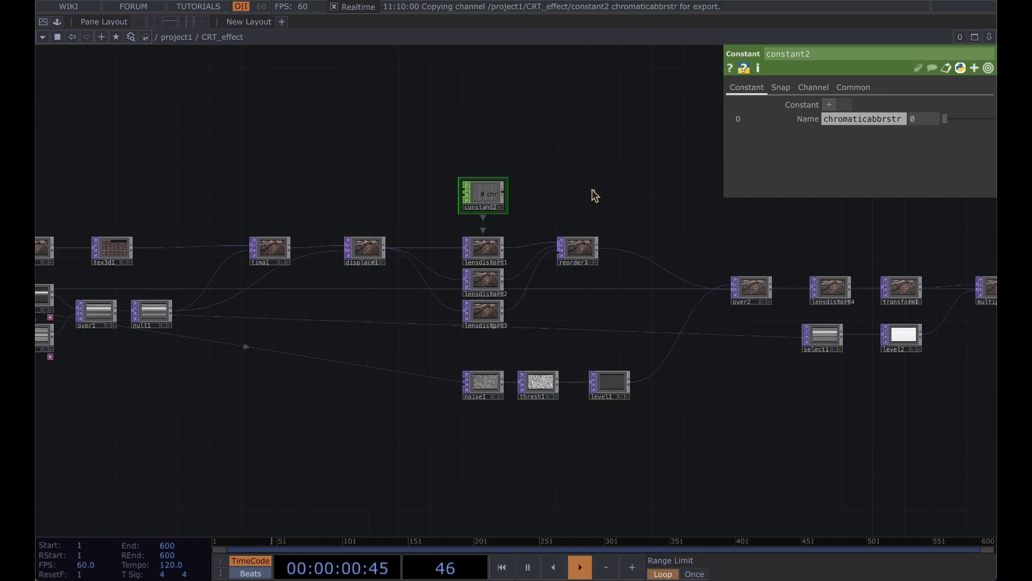
right_click(594, 205)
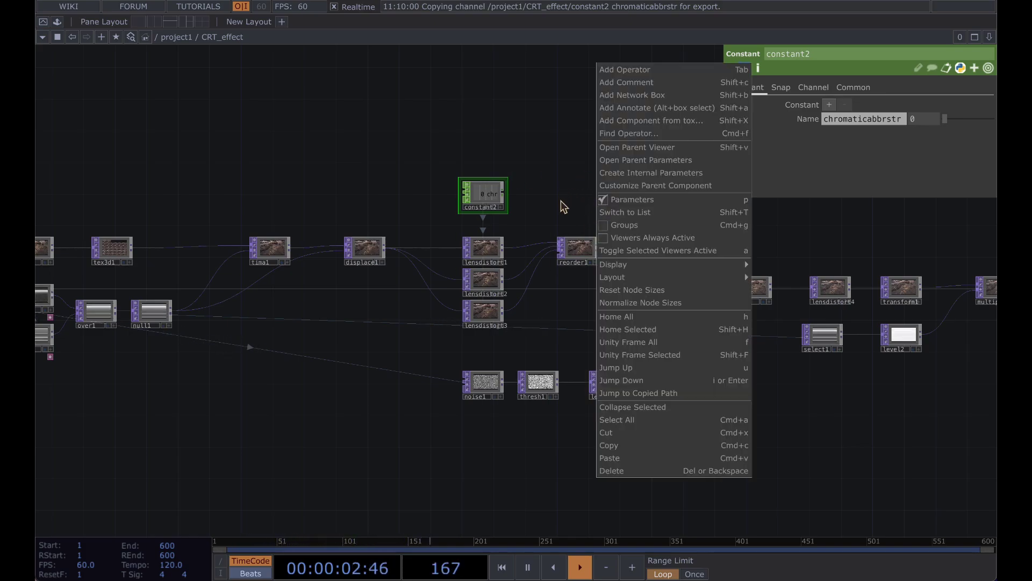
click(646, 159)
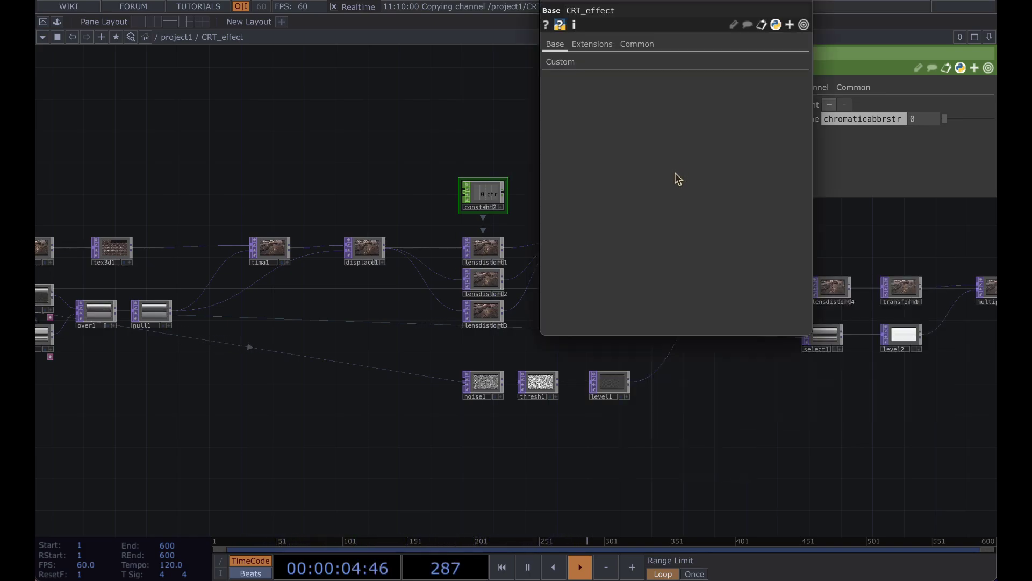
drag(659, 1, 440, 97)
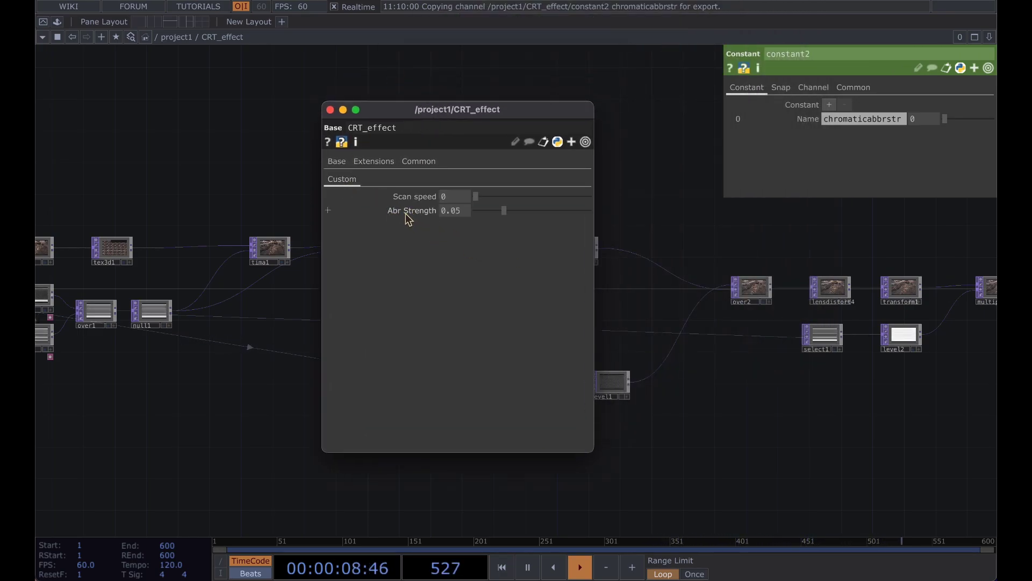
drag(853, 118, 936, 120)
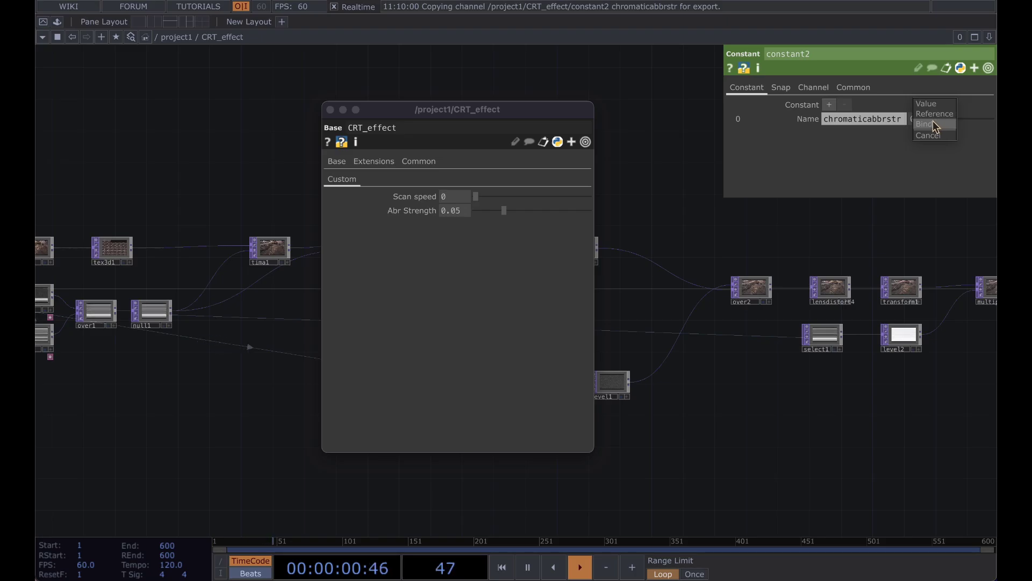
click(933, 127)
Bind constant1's scan_speed value to the custom Scan speed parameter, set Scan speed to 0.55, and close the floating parameter window
drag(607, 267, 887, 169)
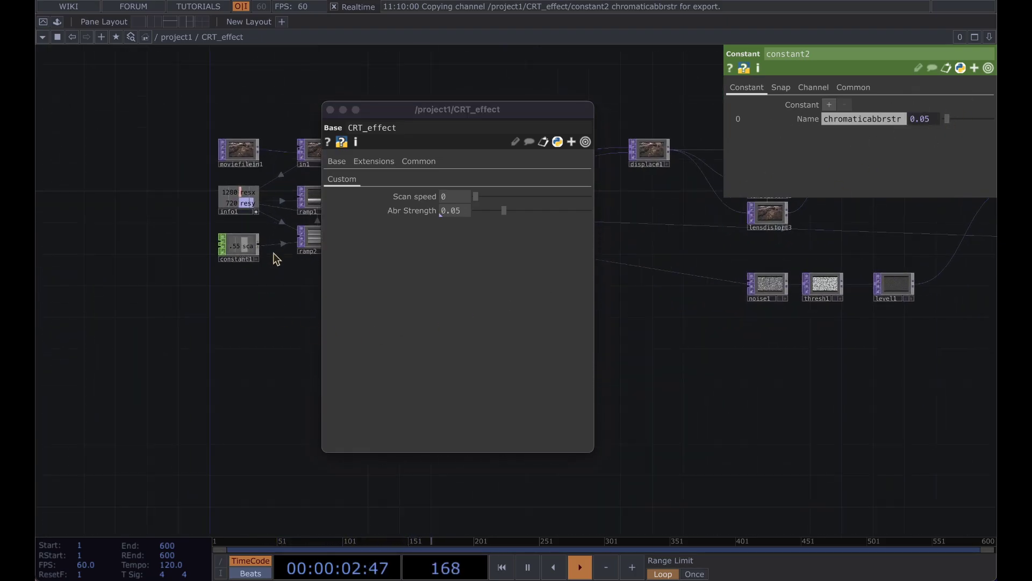
click(521, 197)
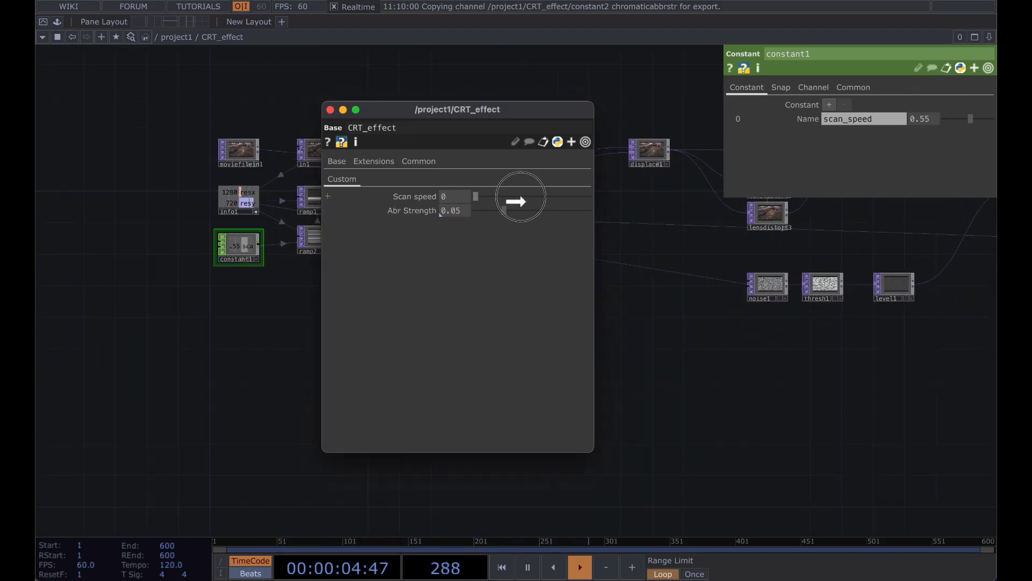
drag(935, 118, 947, 122)
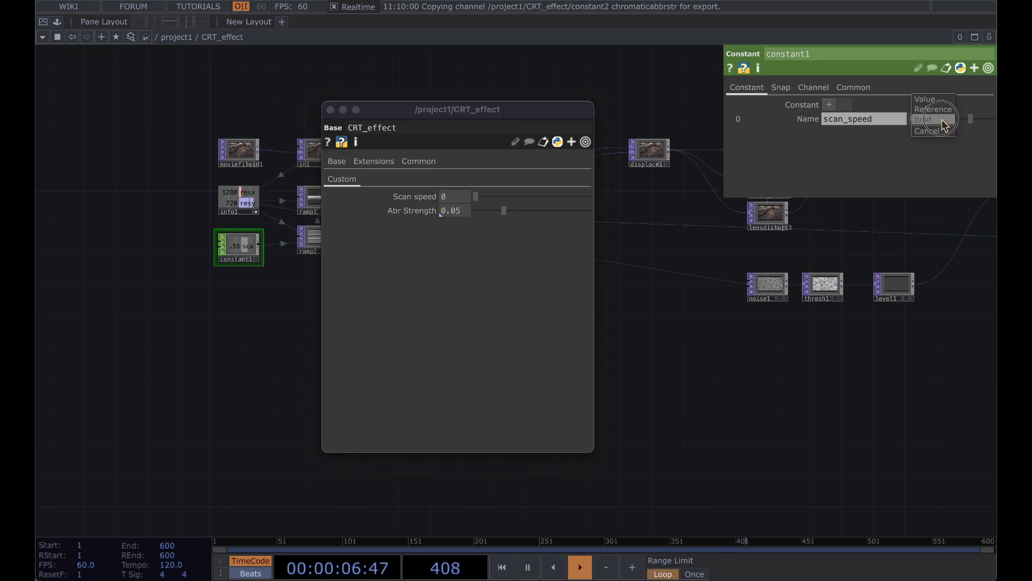
click(942, 120)
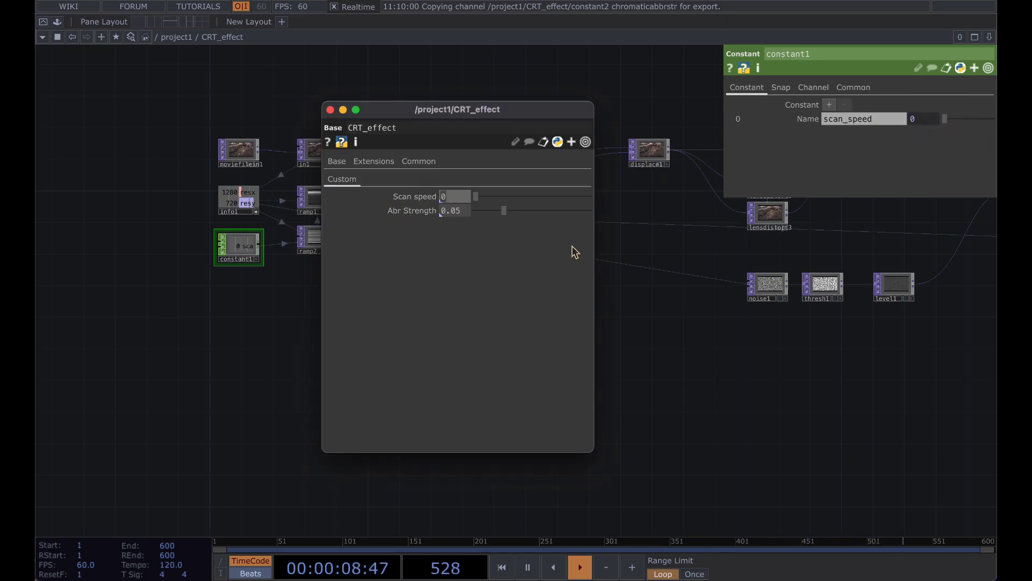
text(.55)
key(Return)
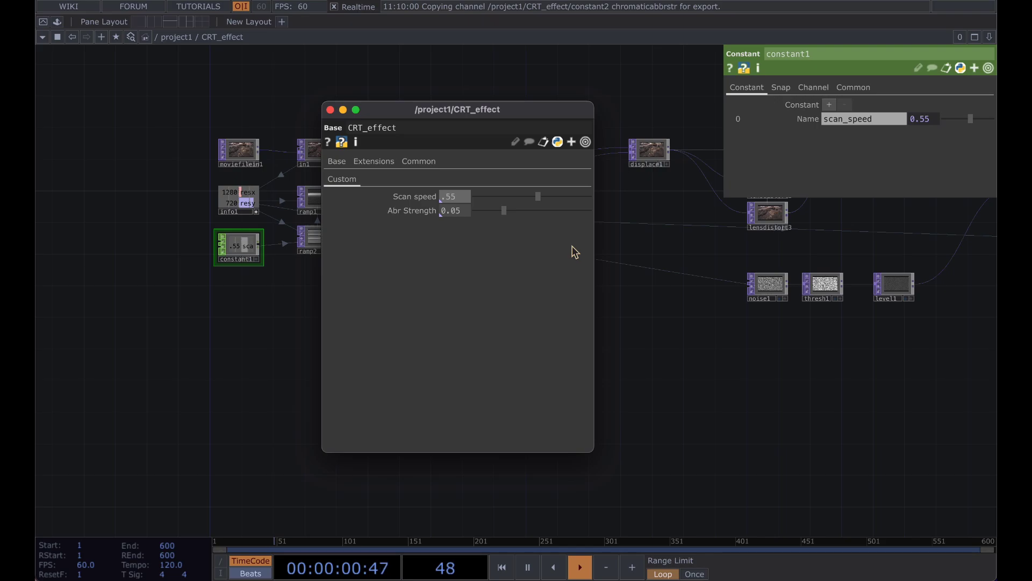
click(330, 110)
Return to the project1 network and adjust CRT_effect's custom Scan speed to 0.768 and Abr Strength to 0.06
scroll(611, 247, down, 3)
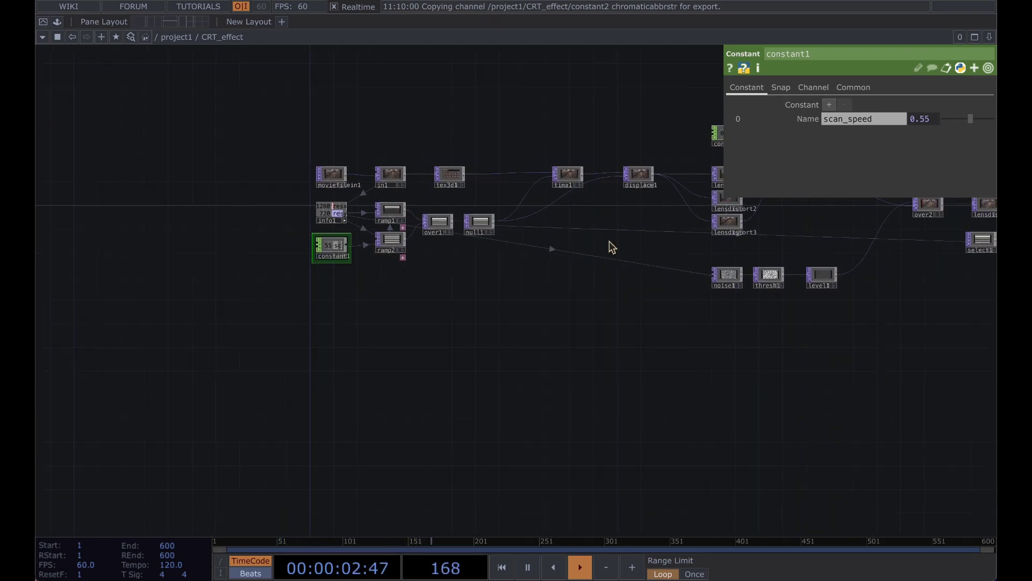
scroll(398, 337, right, 10)
scroll(524, 323, down, 6)
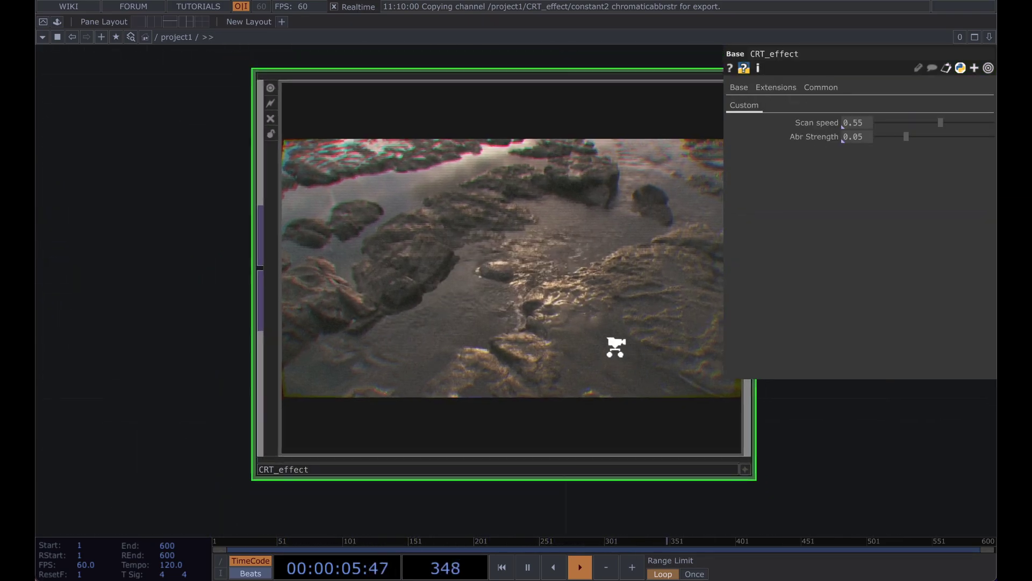
scroll(616, 347, down, 2)
drag(742, 399, 597, 383)
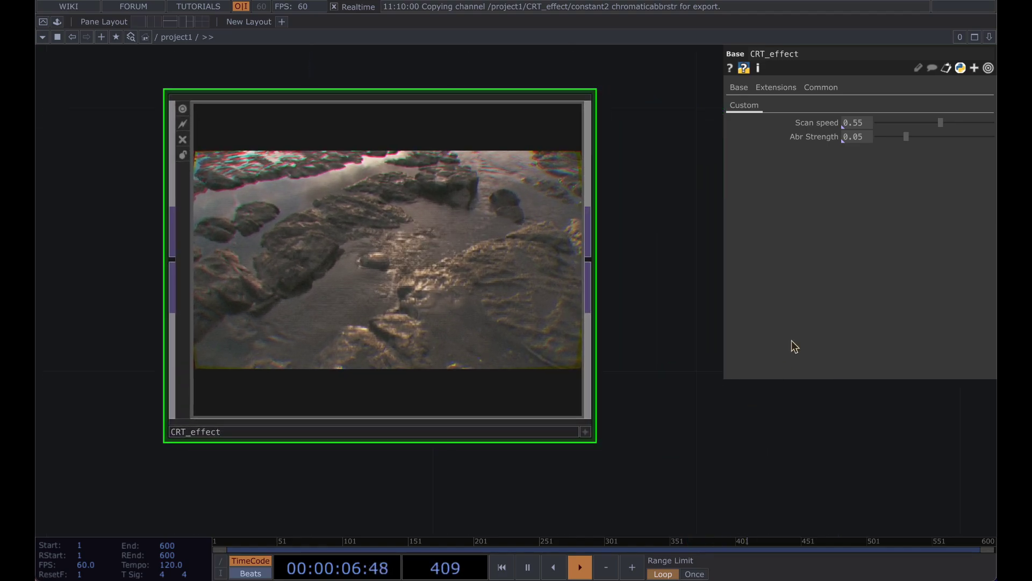
drag(939, 125, 920, 149)
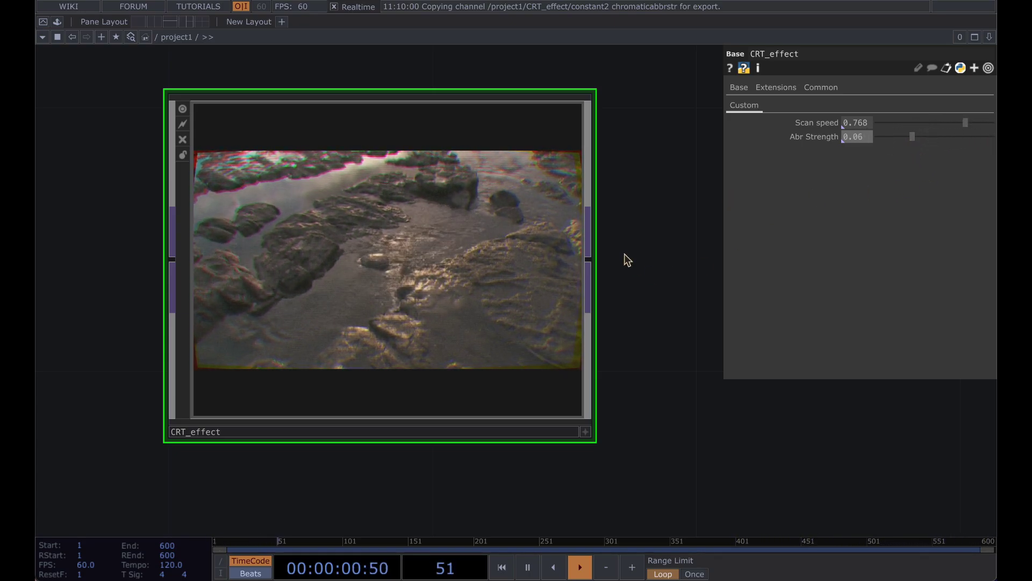
middle_drag(624, 254, 640, 324)
drag(640, 324, 559, 263)
drag(730, 263, 888, 330)
middle_drag(702, 242, 688, 256)
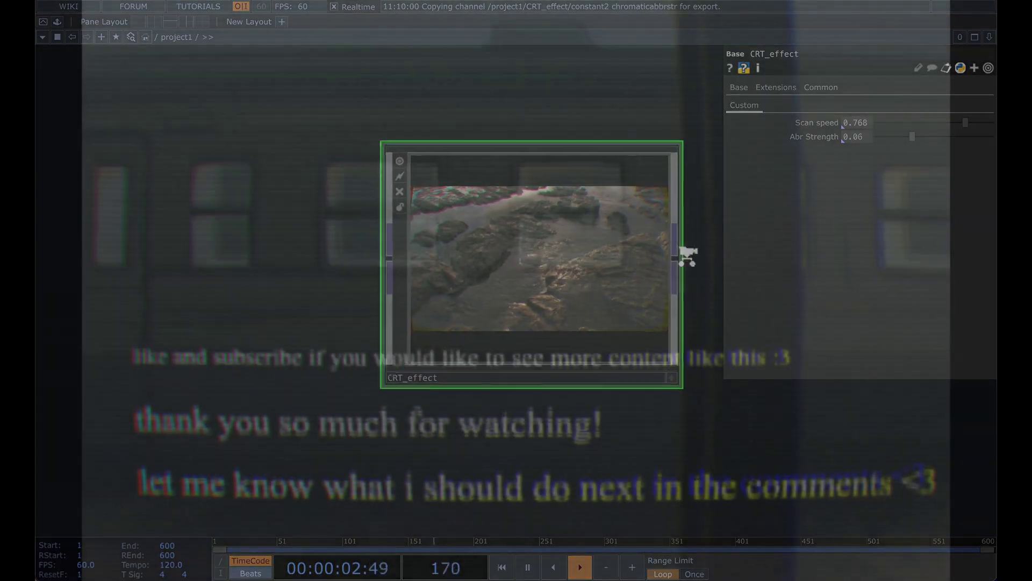
drag(688, 257, 575, 330)
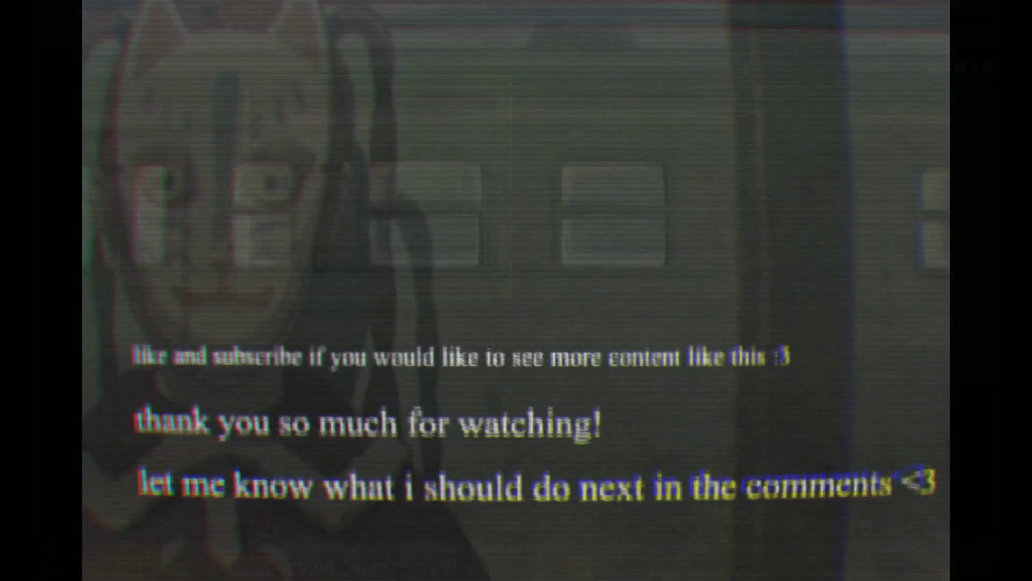